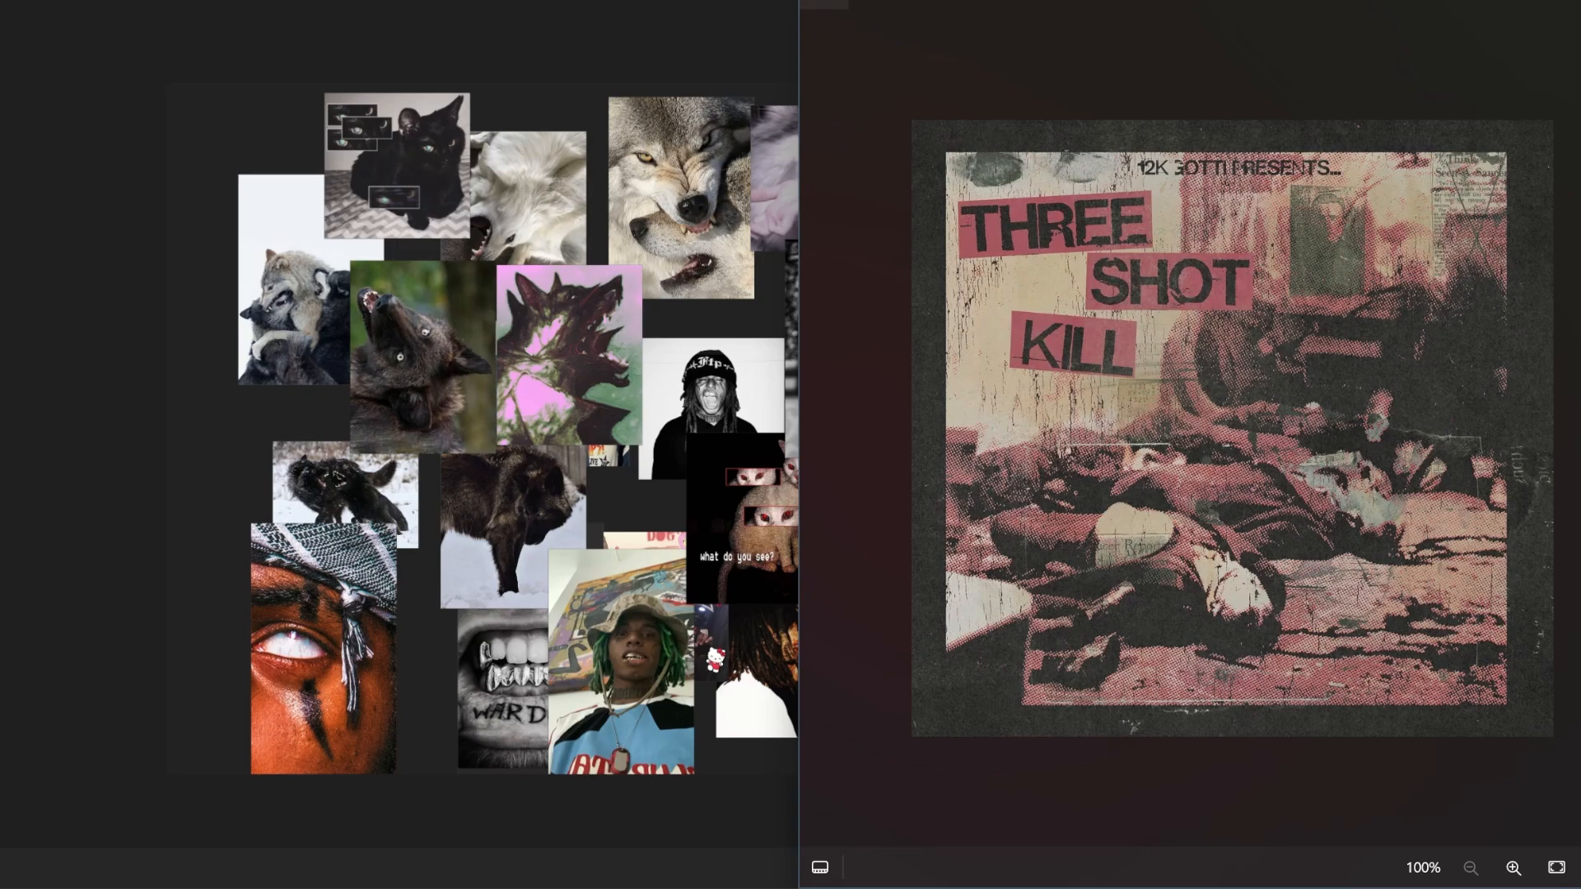
Examine the THREE SHOT KILL cover's lettering and texture up close, and bring up the image collage Screenshot (114).png
scroll(1301, 459, "up", 2)
left_click_drag(1123, 481, 1437, 497)
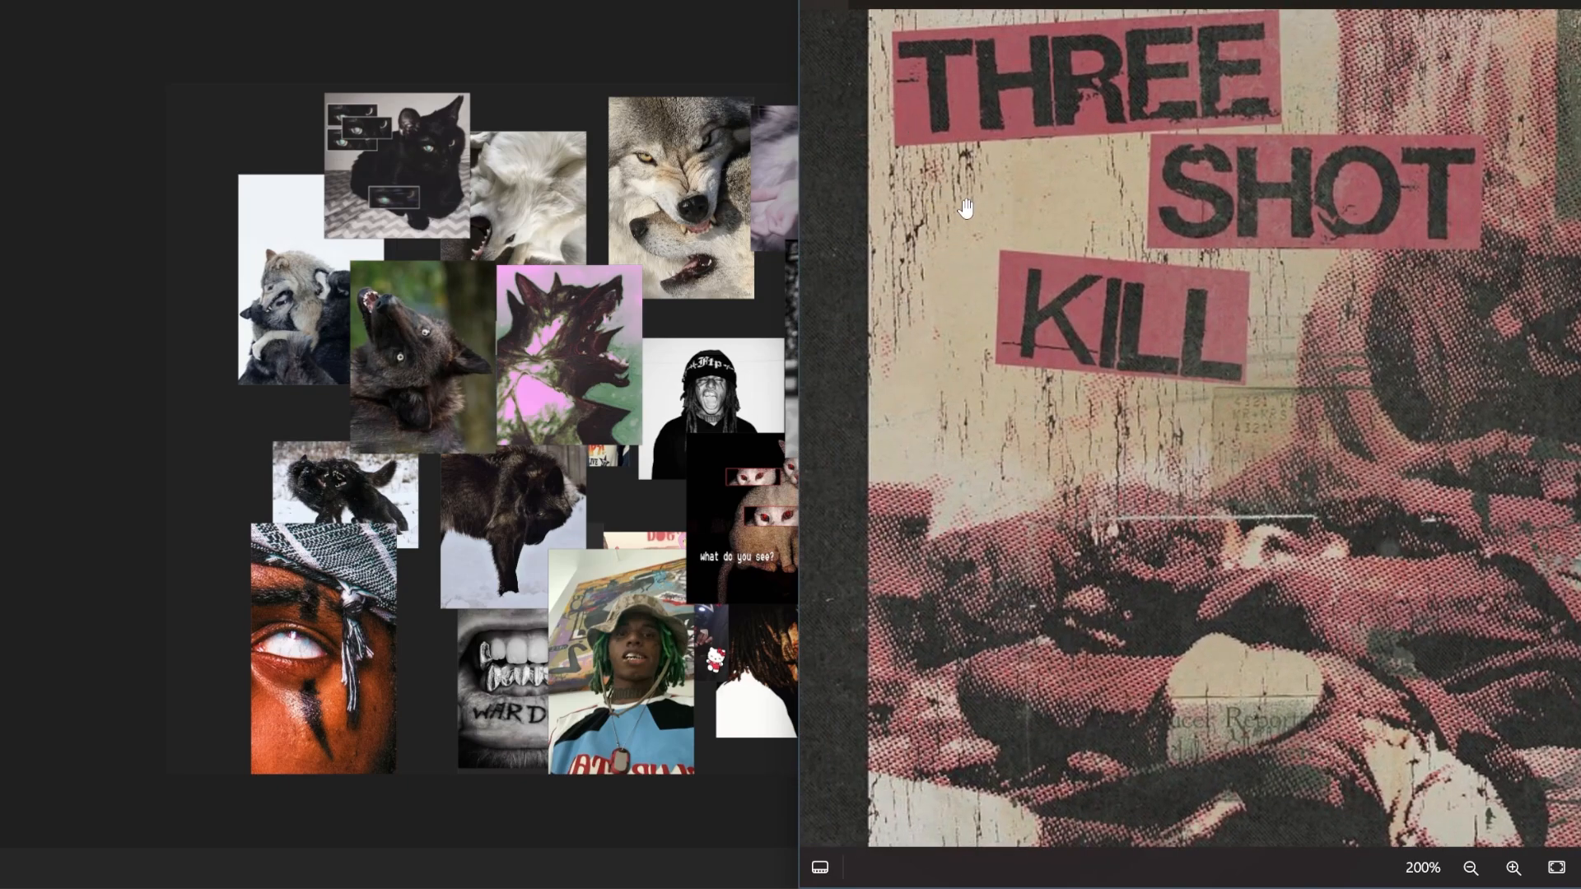
scroll(1300, 372, "down", 2)
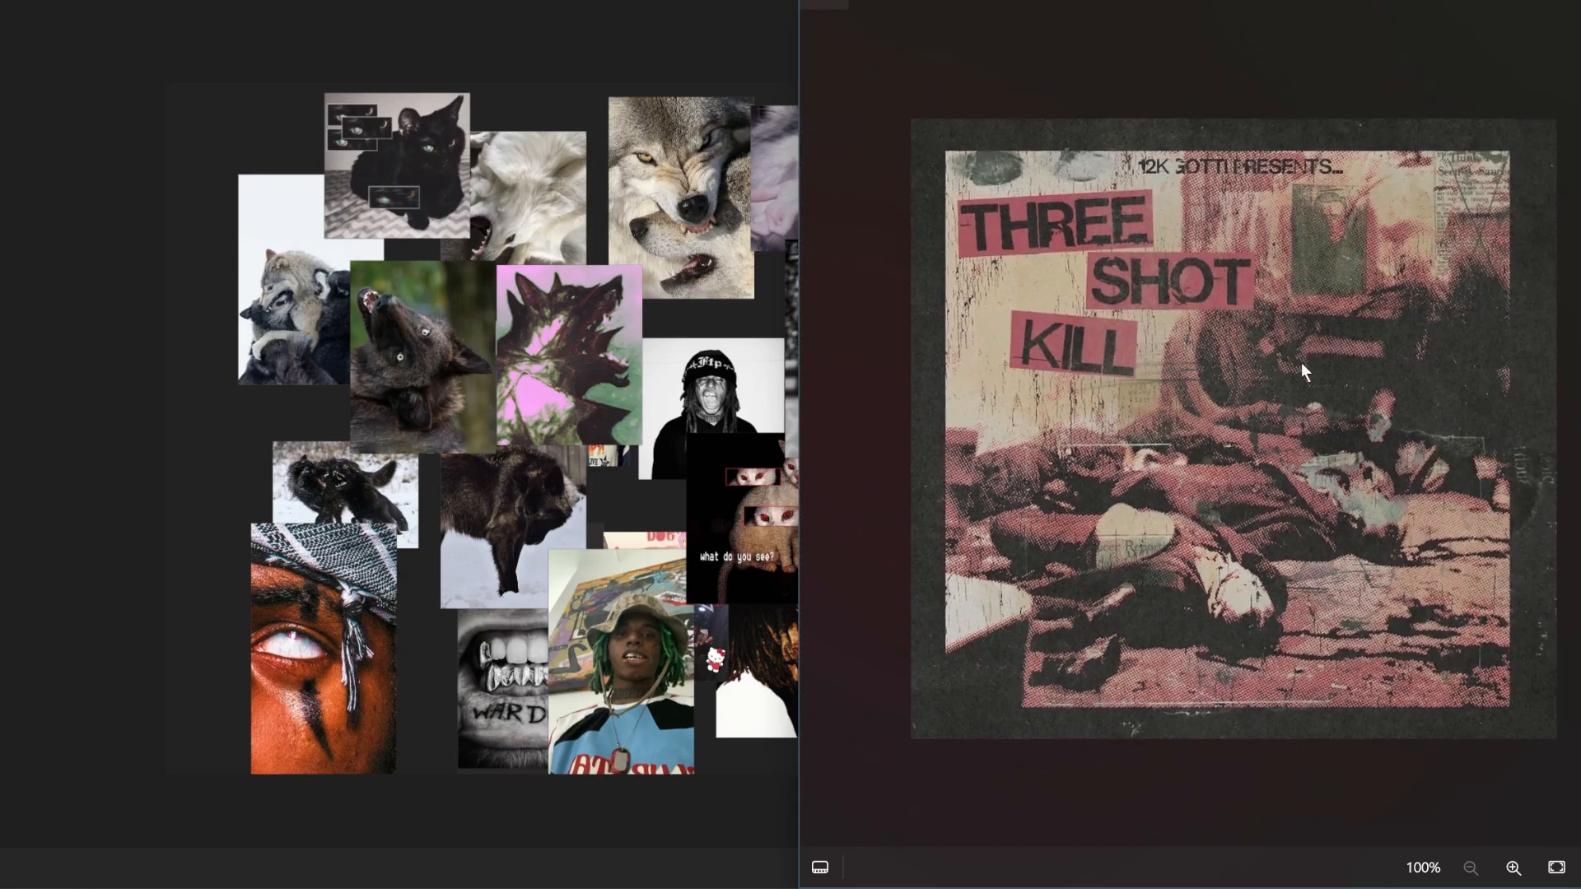
scroll(998, 372, "up", 2)
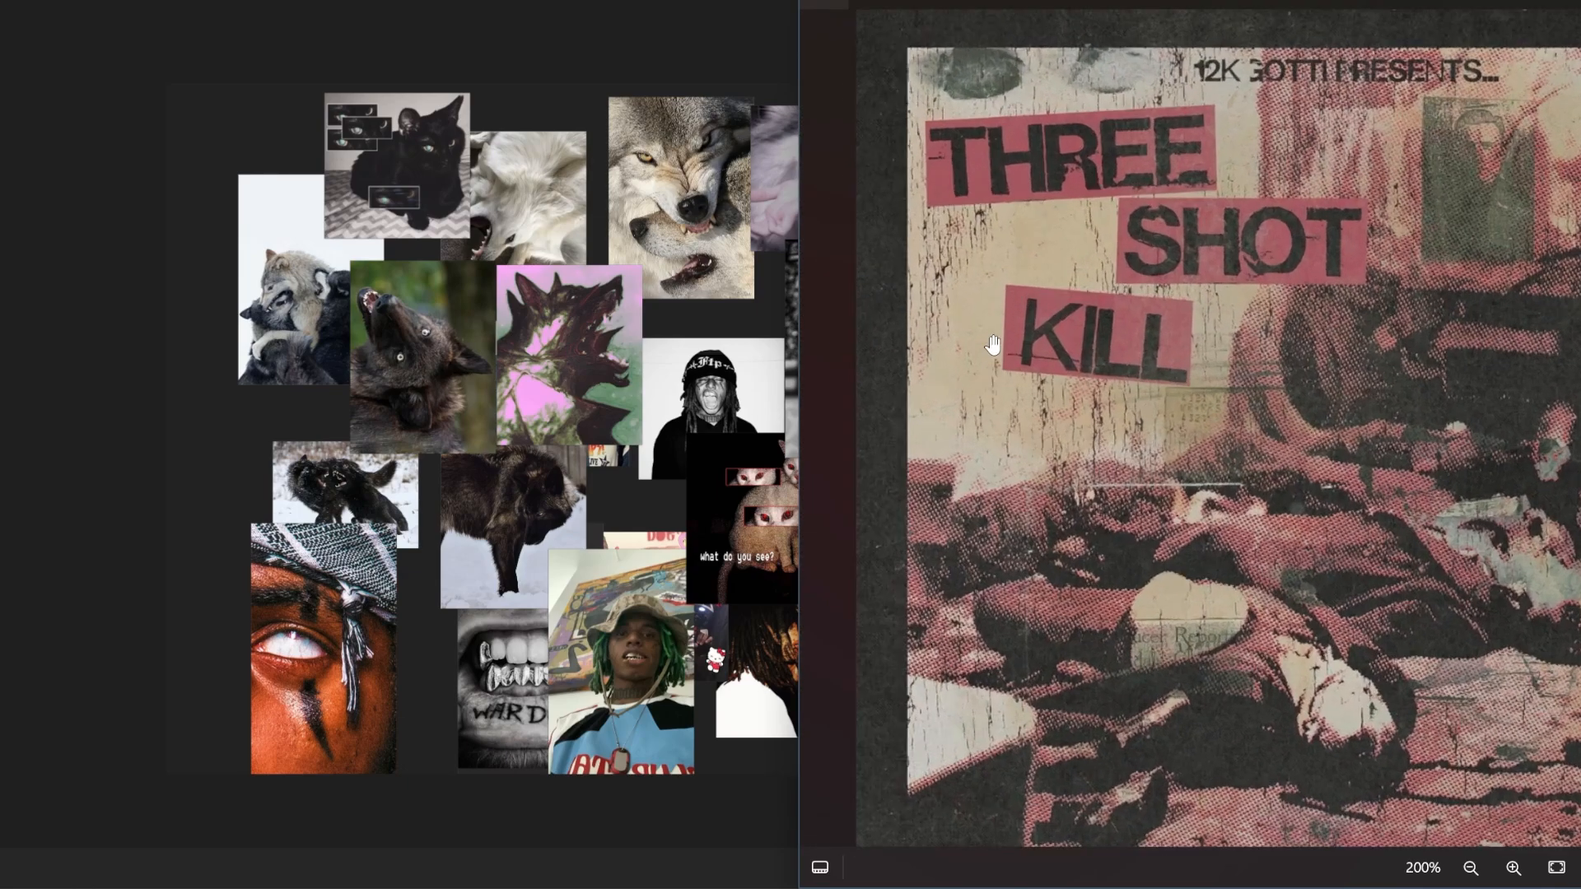
scroll(1513, 220, "down", 2)
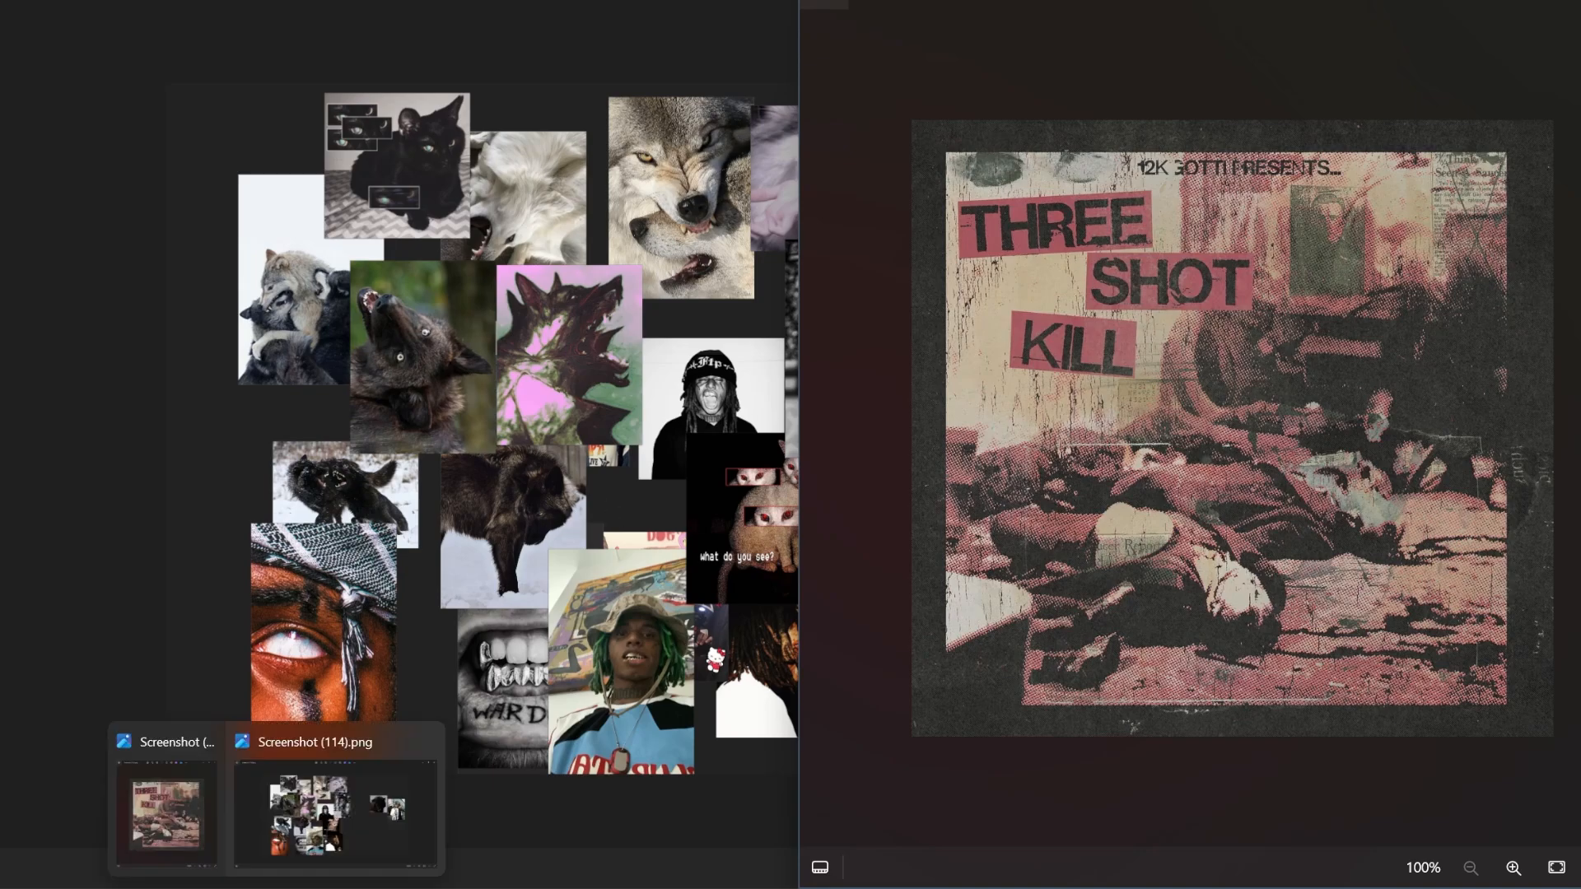
left_click(371, 816)
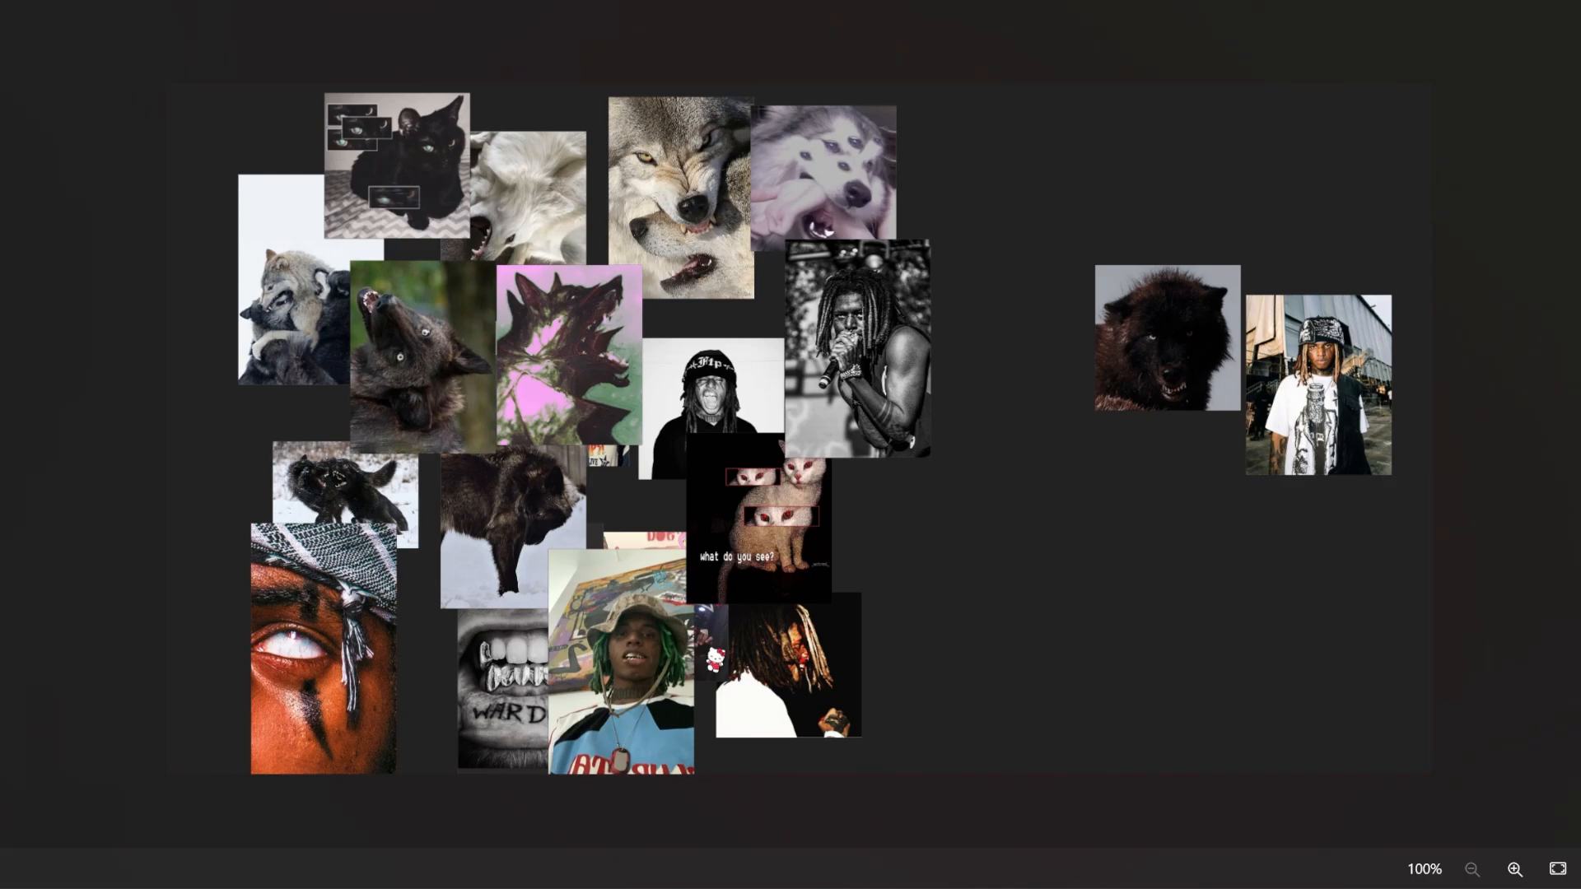
Switch to Photoshop, align the THREE SHOT KILL cover with the canvas's top-left corner and stretch it to fill the whole canvas
key("alt+Tab")
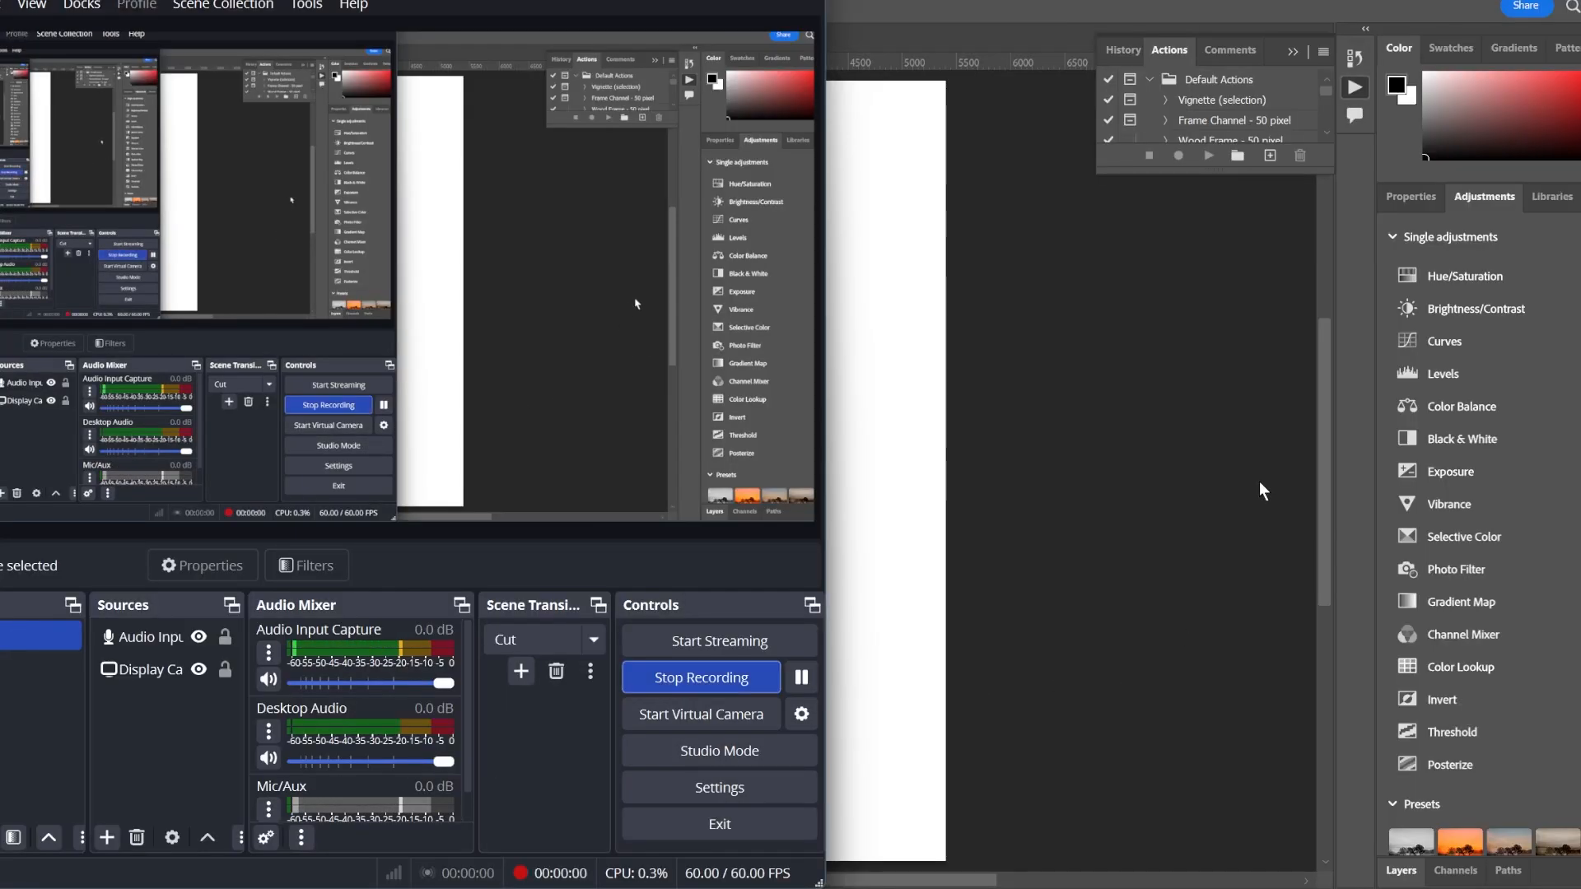
left_click(1222, 442)
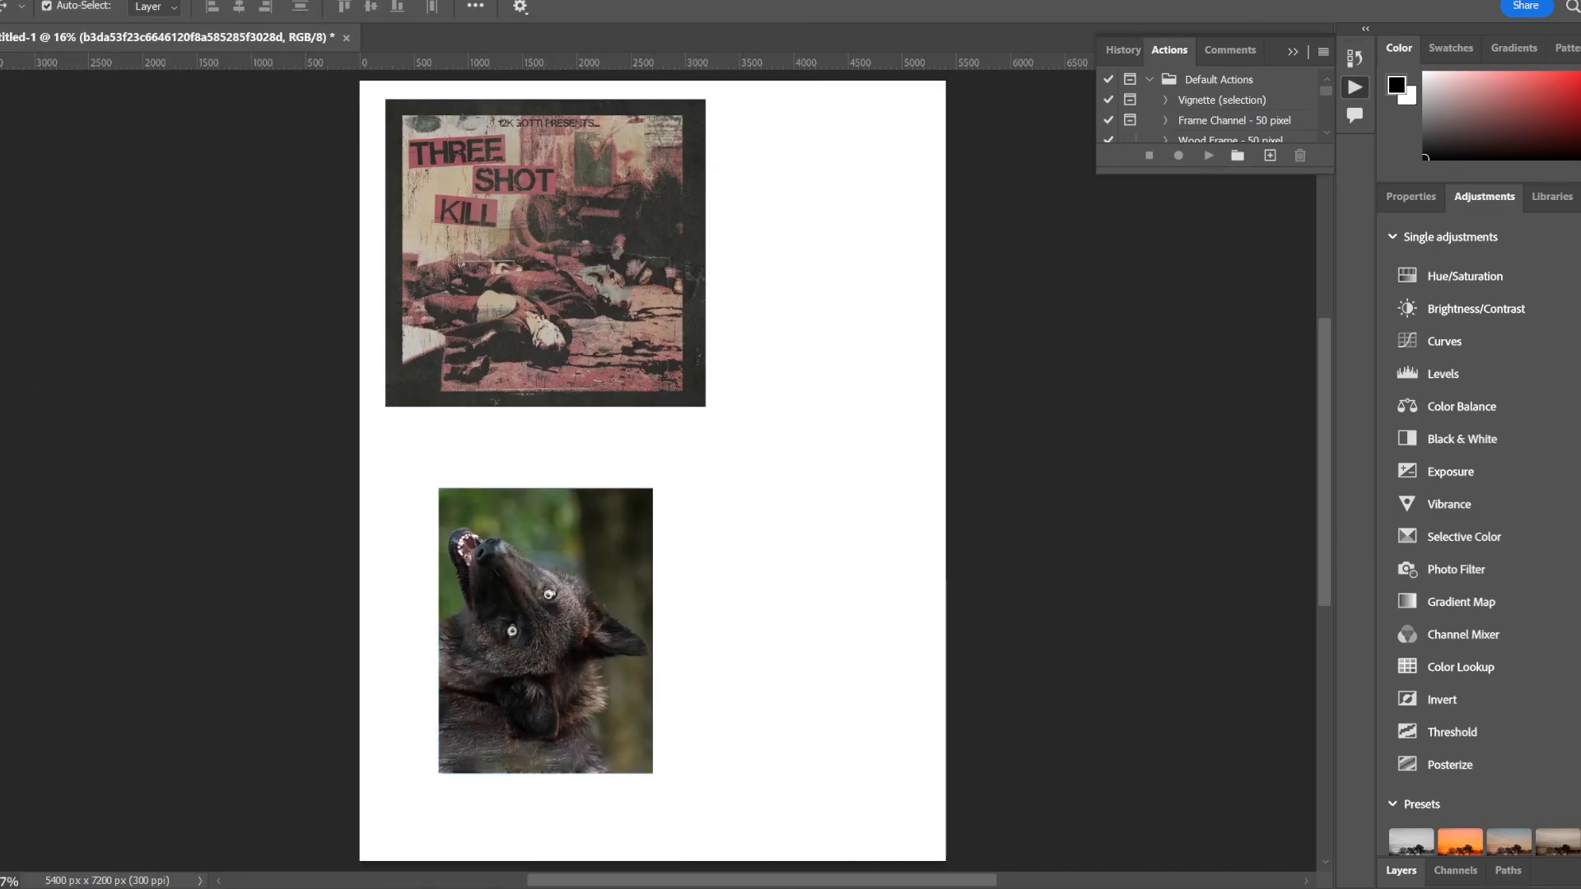
left_click_drag(536, 233, 510, 212)
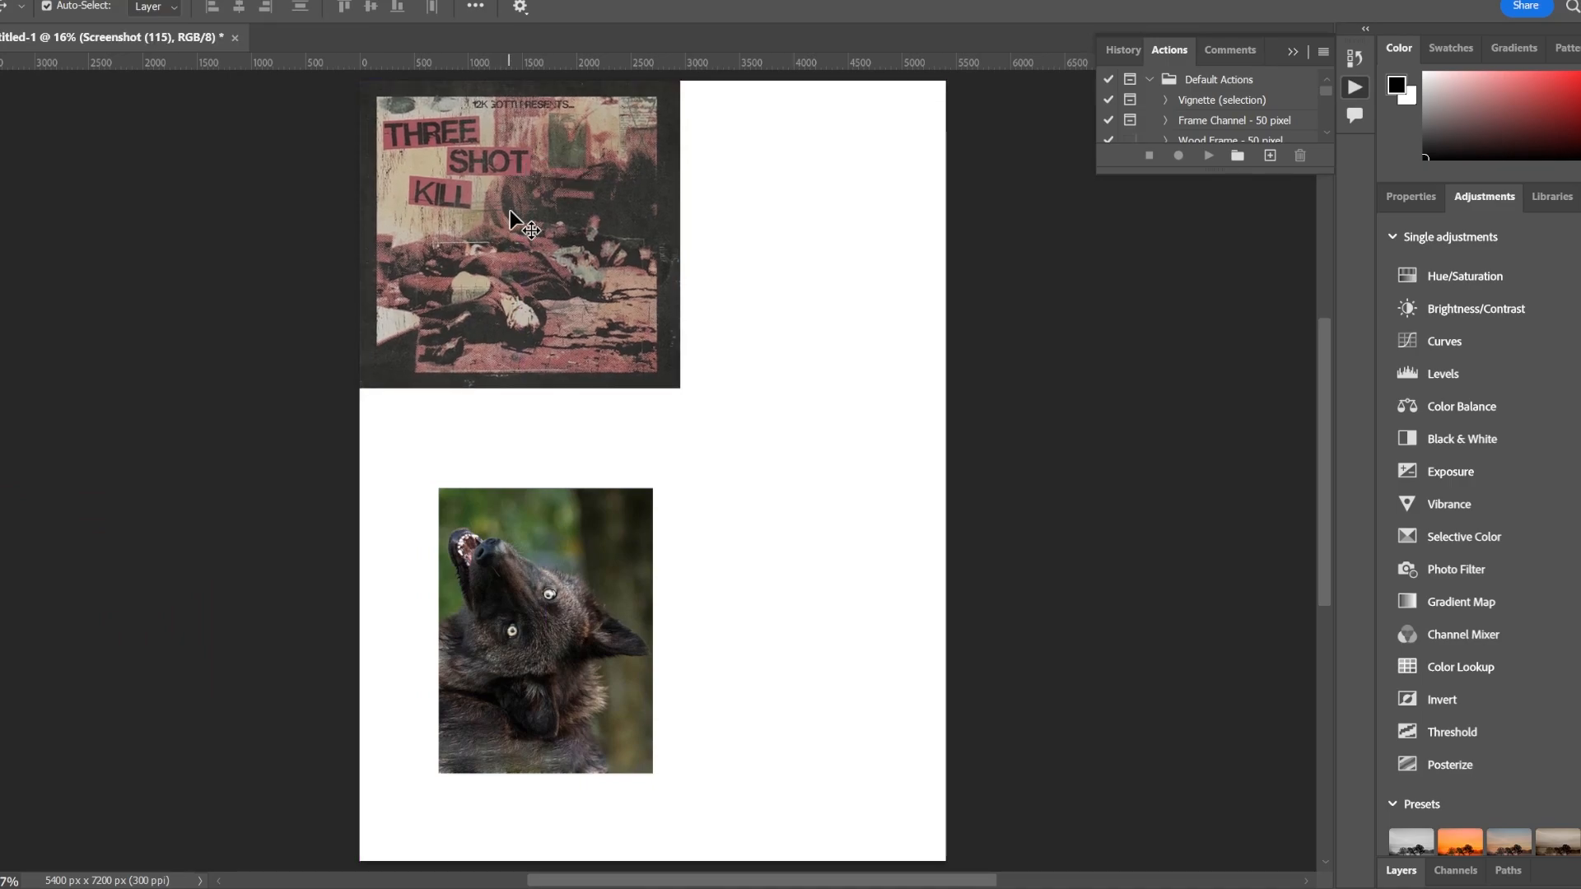
key("ctrl+t")
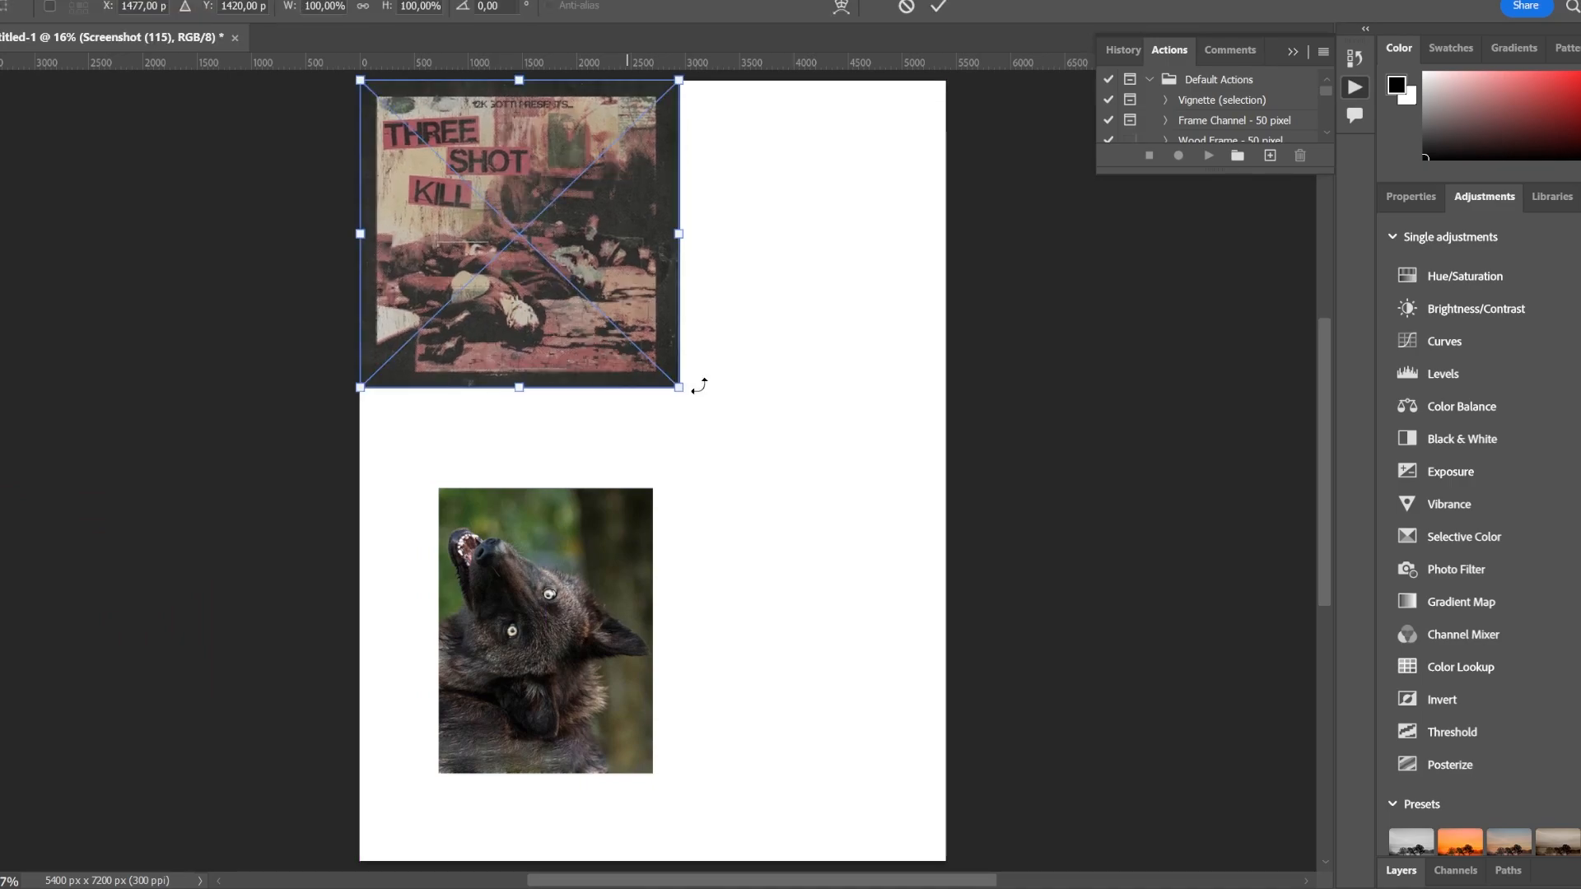
left_click_drag(674, 380, 946, 859)
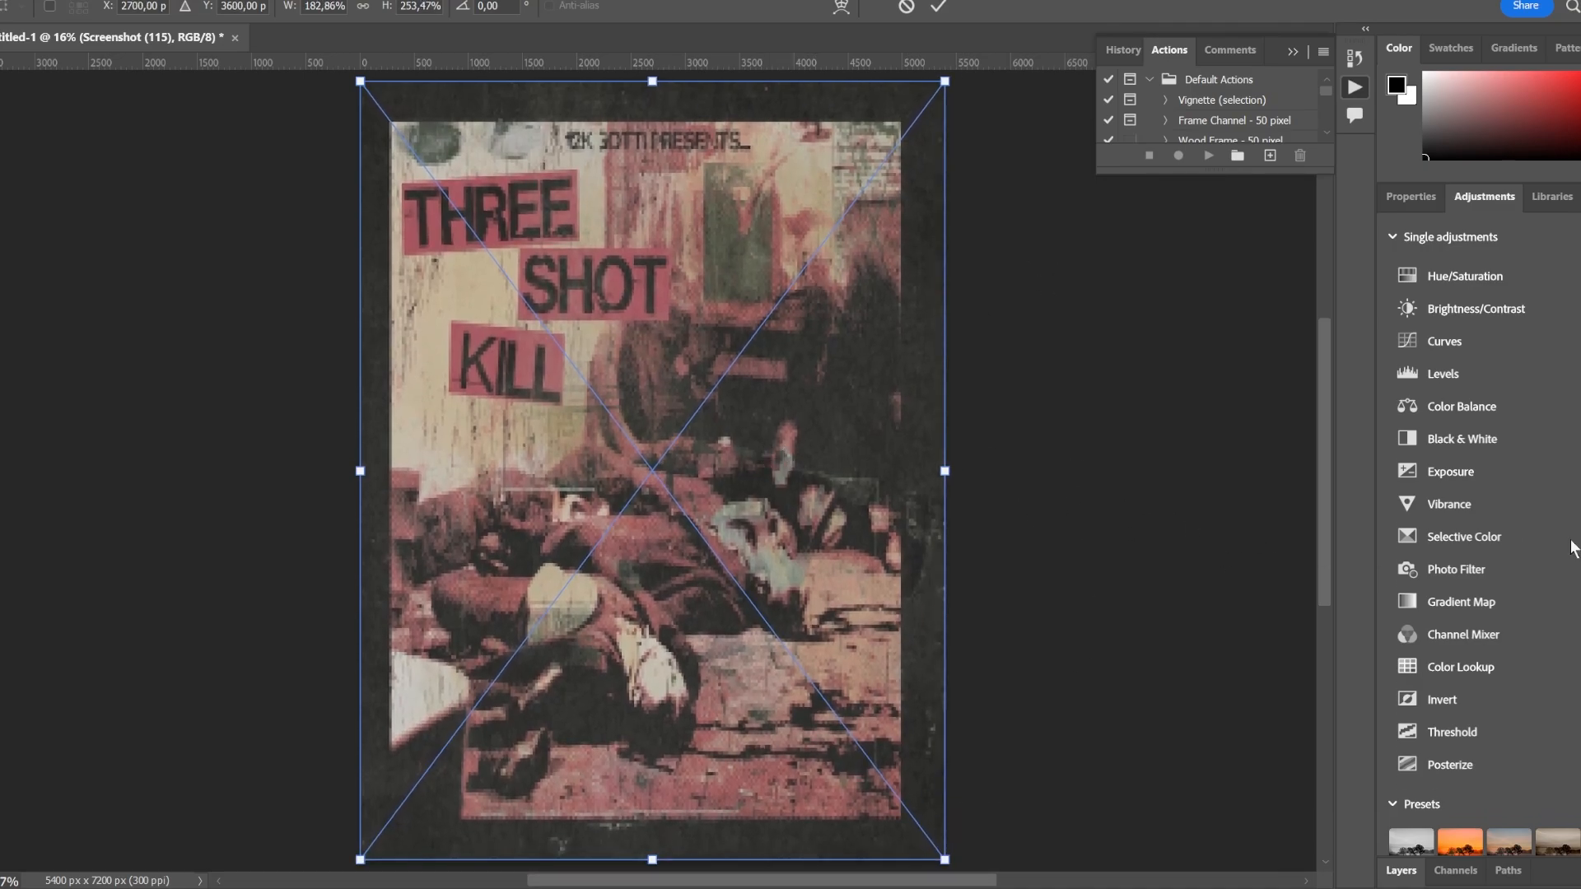
Bring up the layer stack in an enlarged area and apply the cover's transformation
scroll(1574, 548, "down", 3)
left_click(1411, 196)
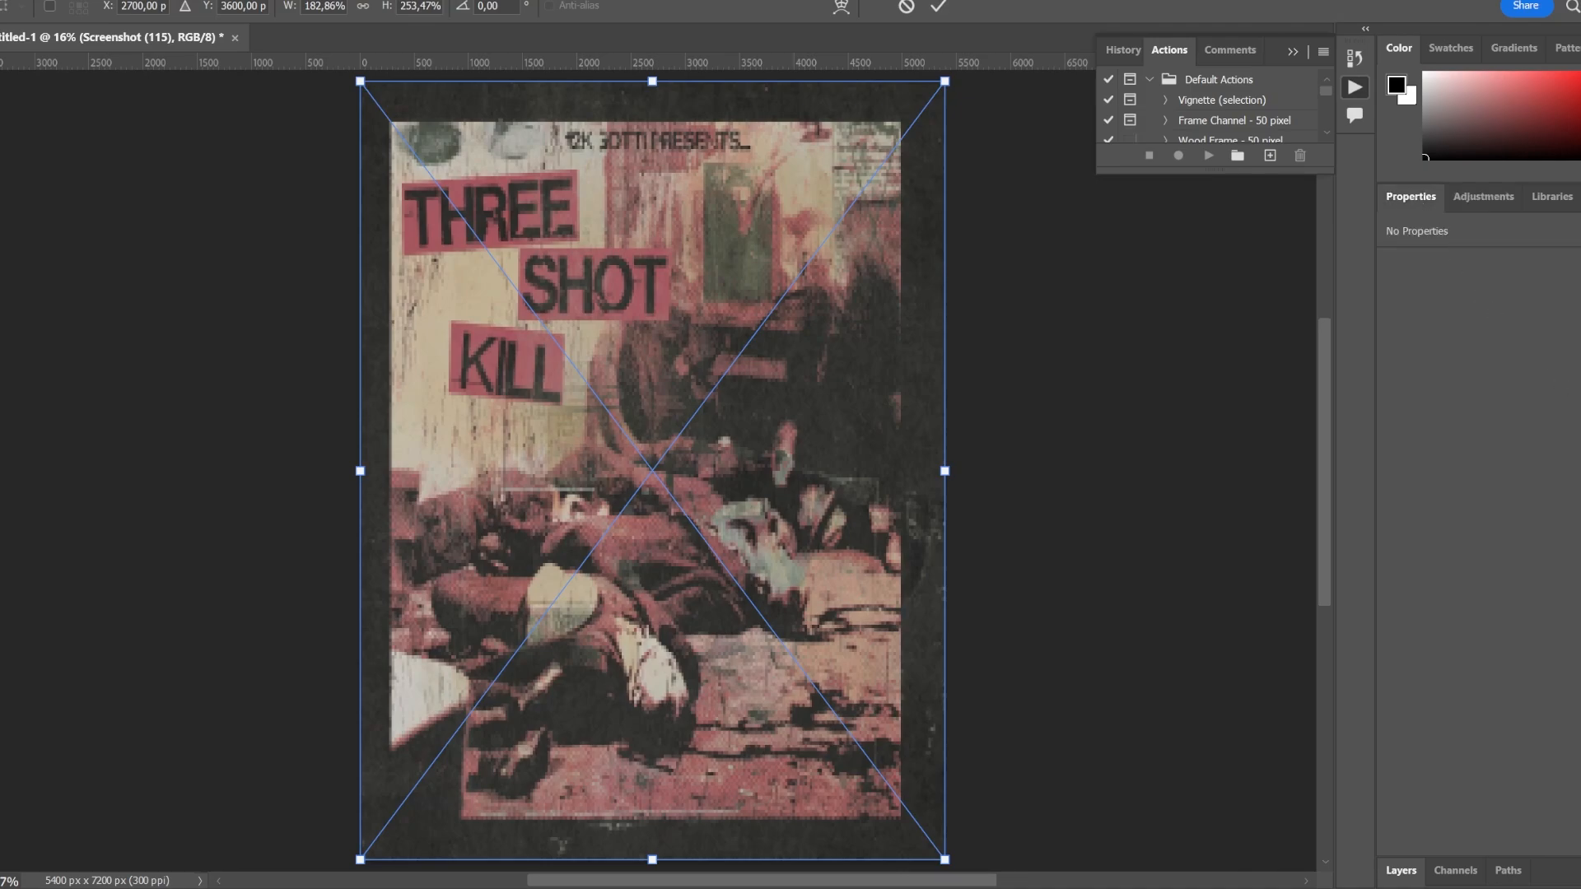
left_click(1456, 871)
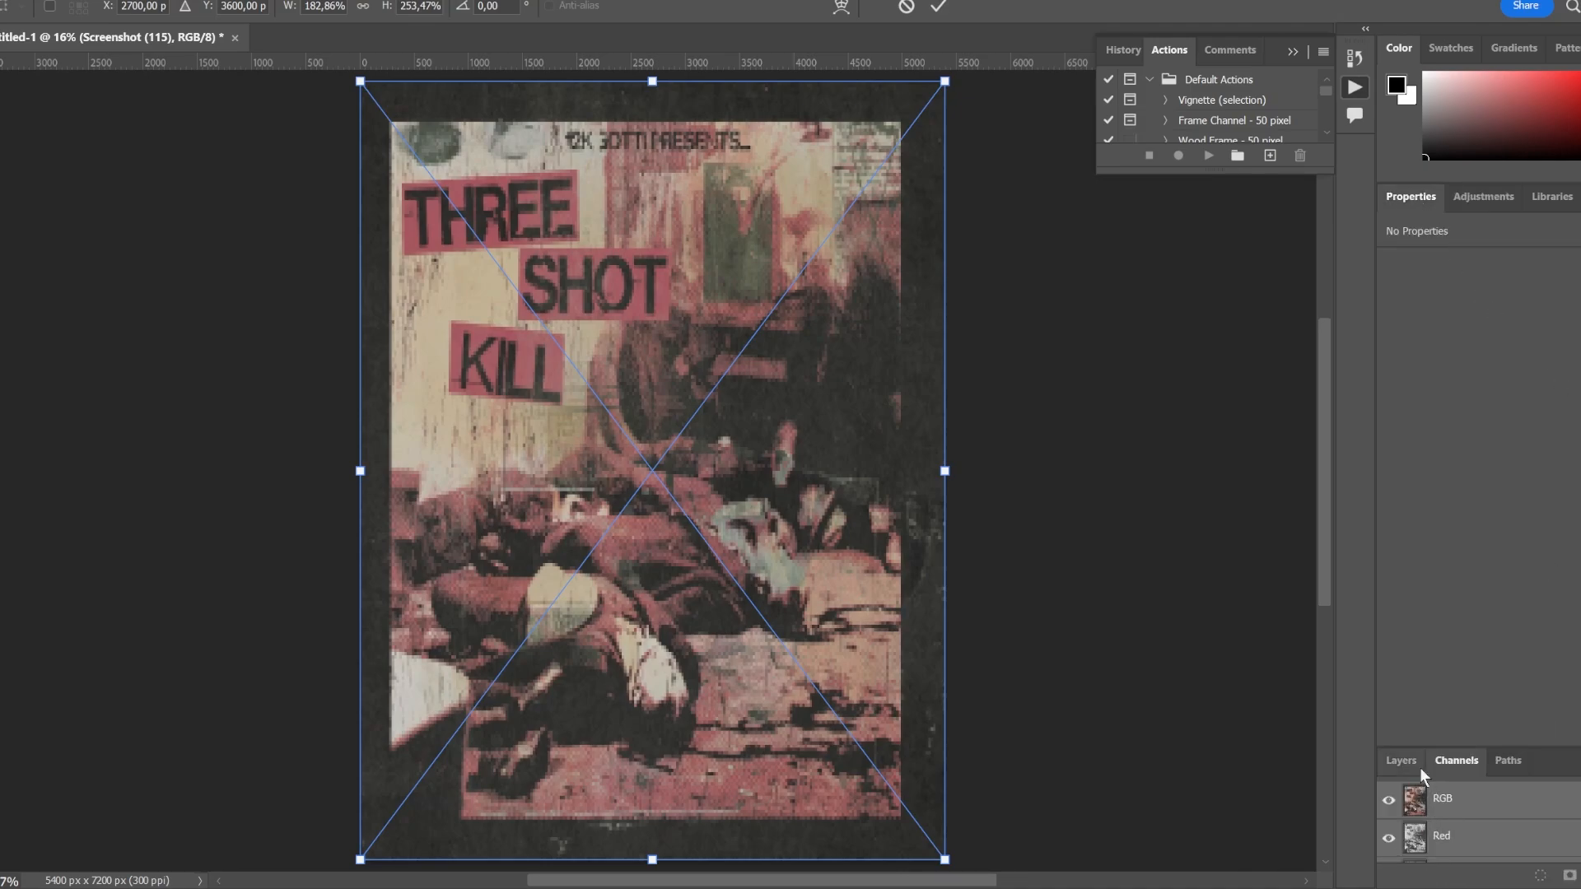
left_click_drag(1554, 747, 1530, 407)
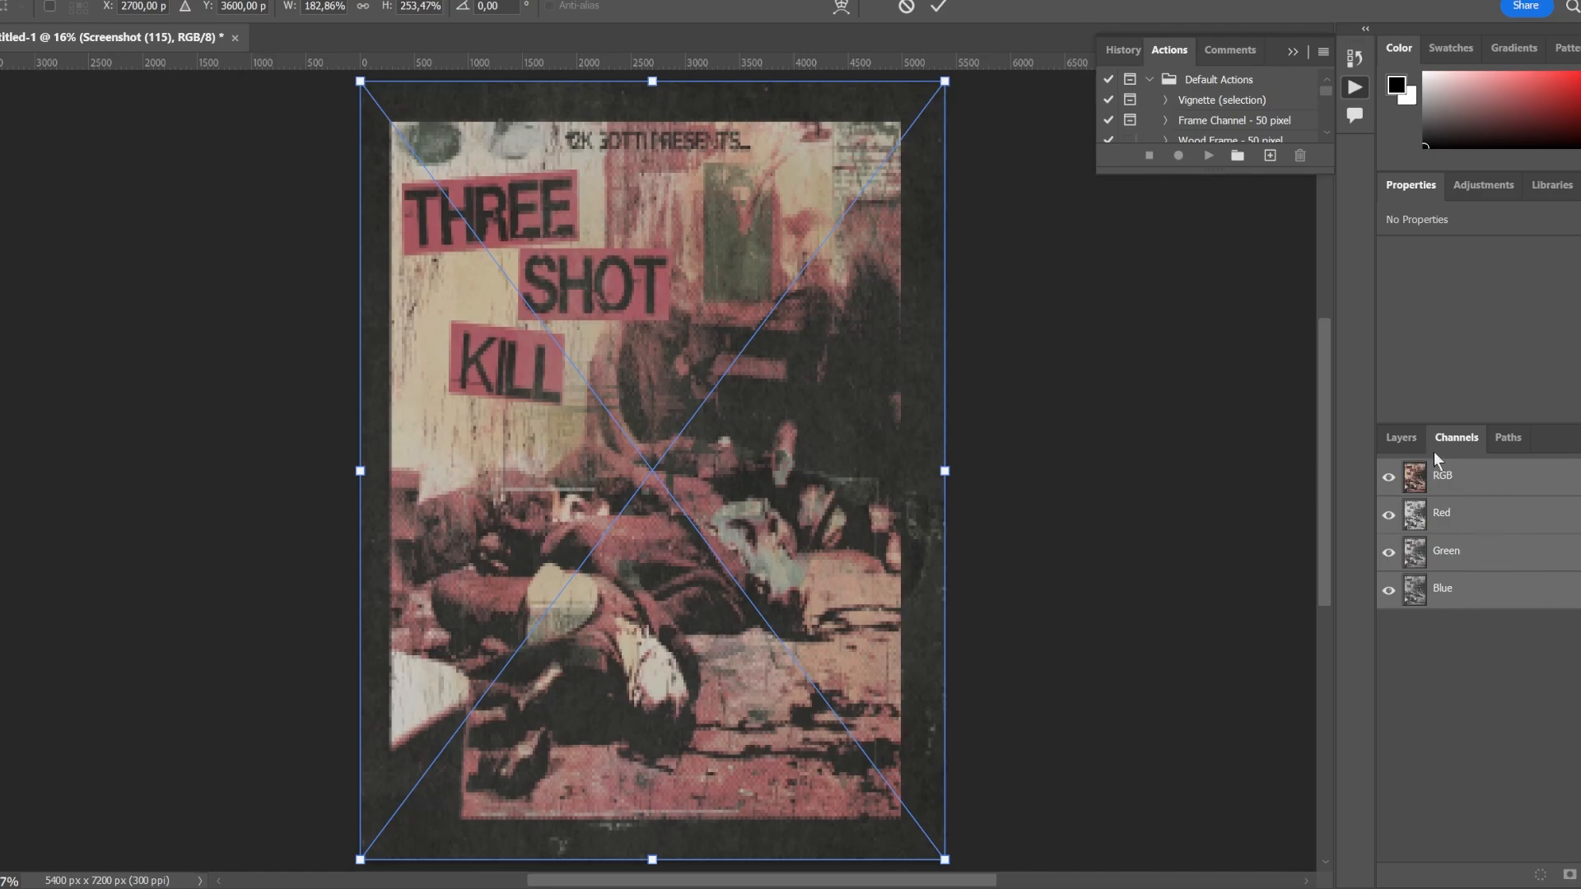
left_click(1400, 438)
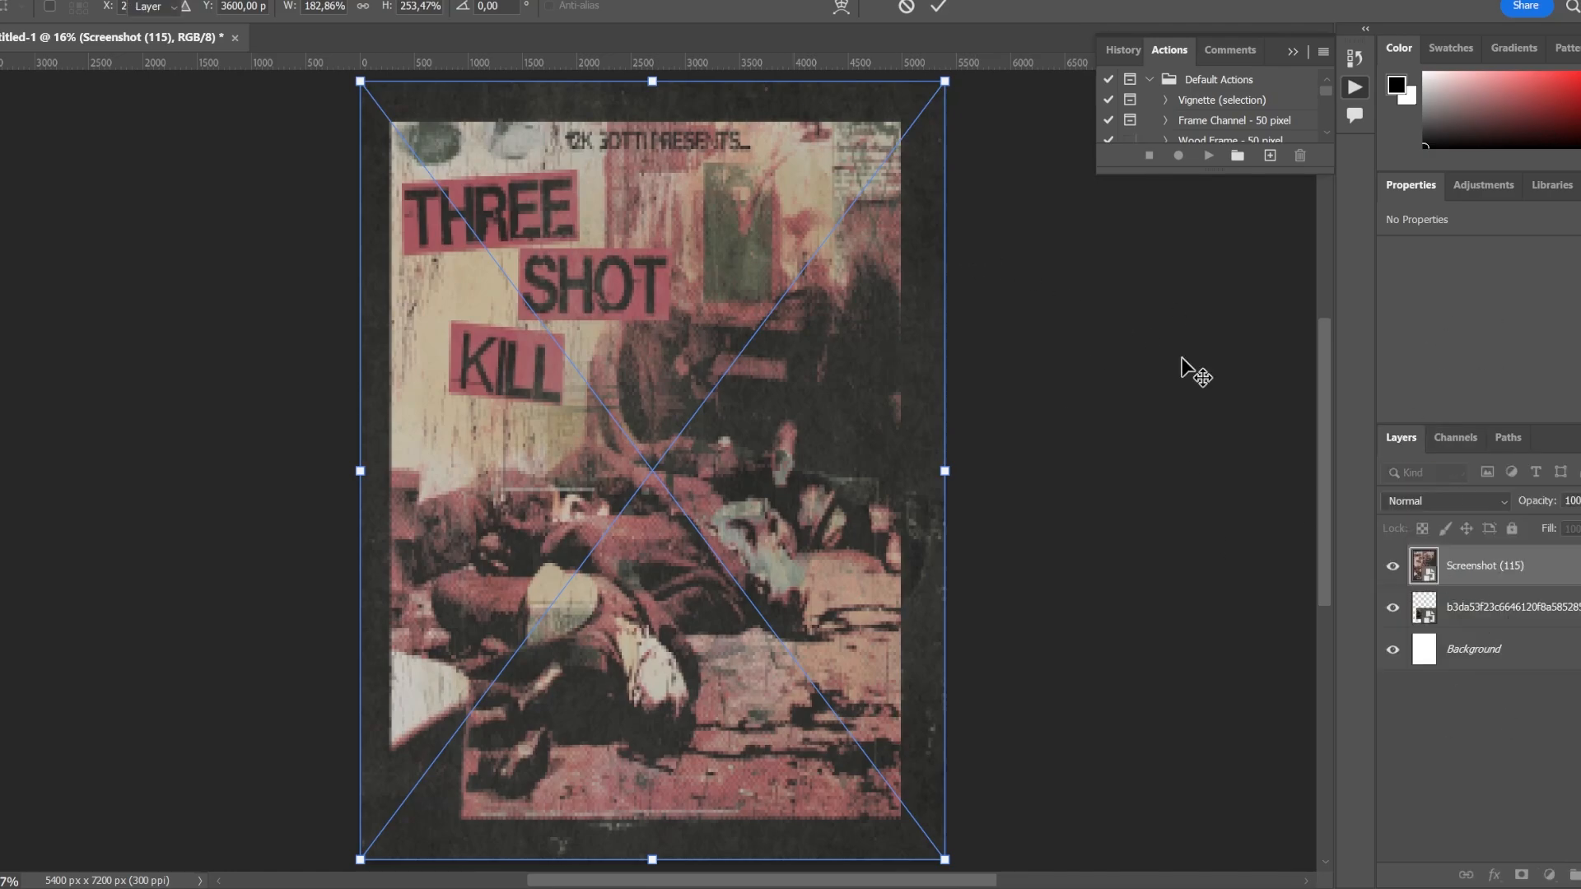
key("Return")
Move the wolf photo's layer above the cover and enlarge it to about 4966 × 6521 px within the dark border
left_click_drag(1492, 622, 1500, 557)
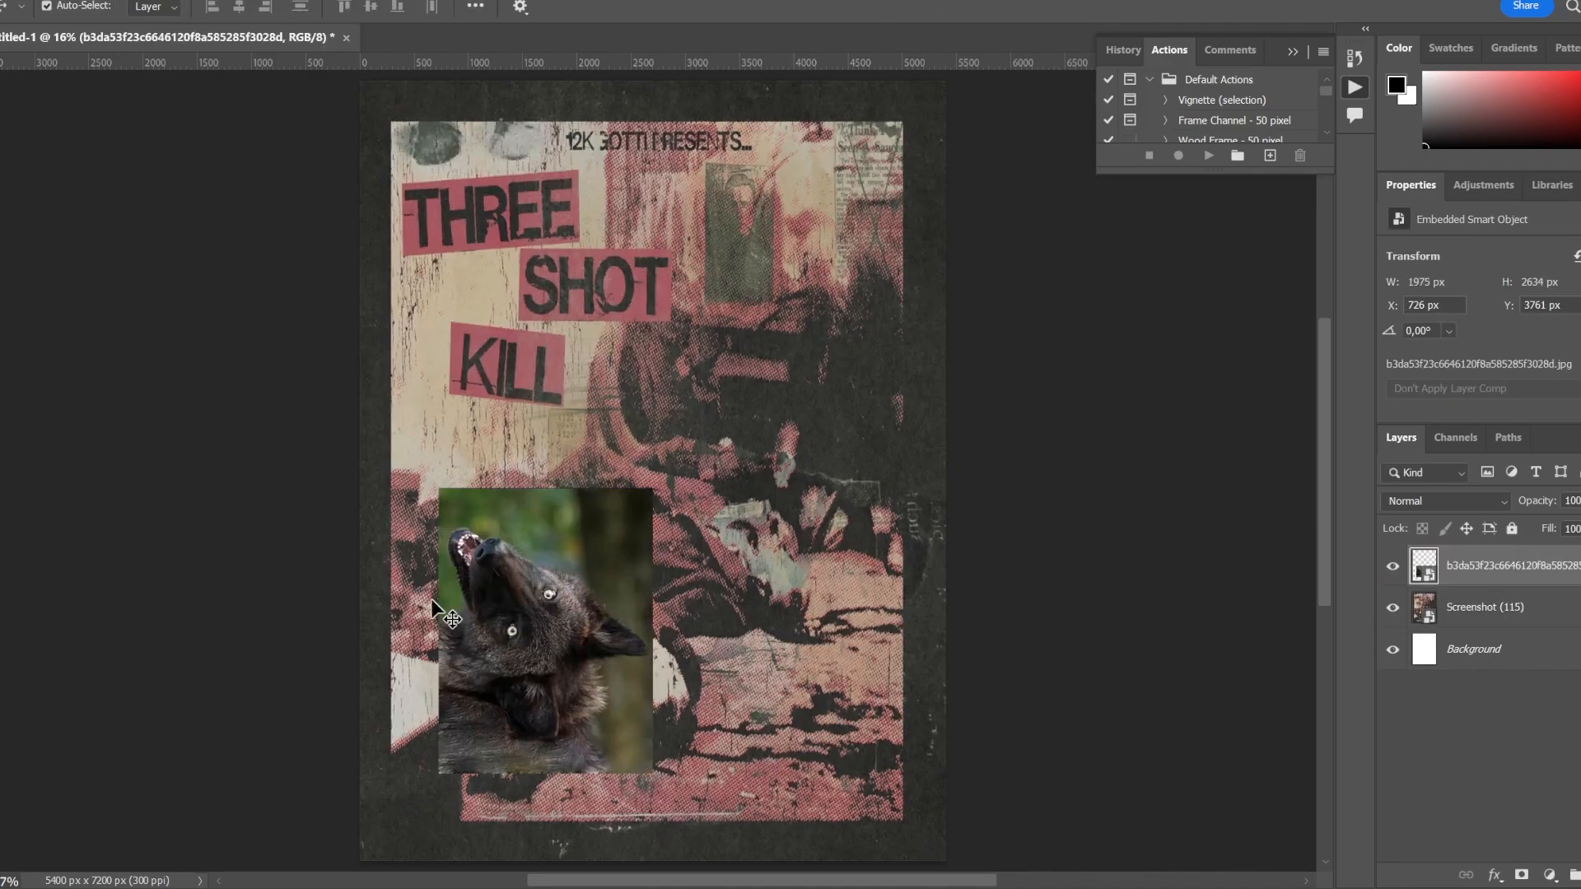
left_click_drag(543, 631, 492, 686)
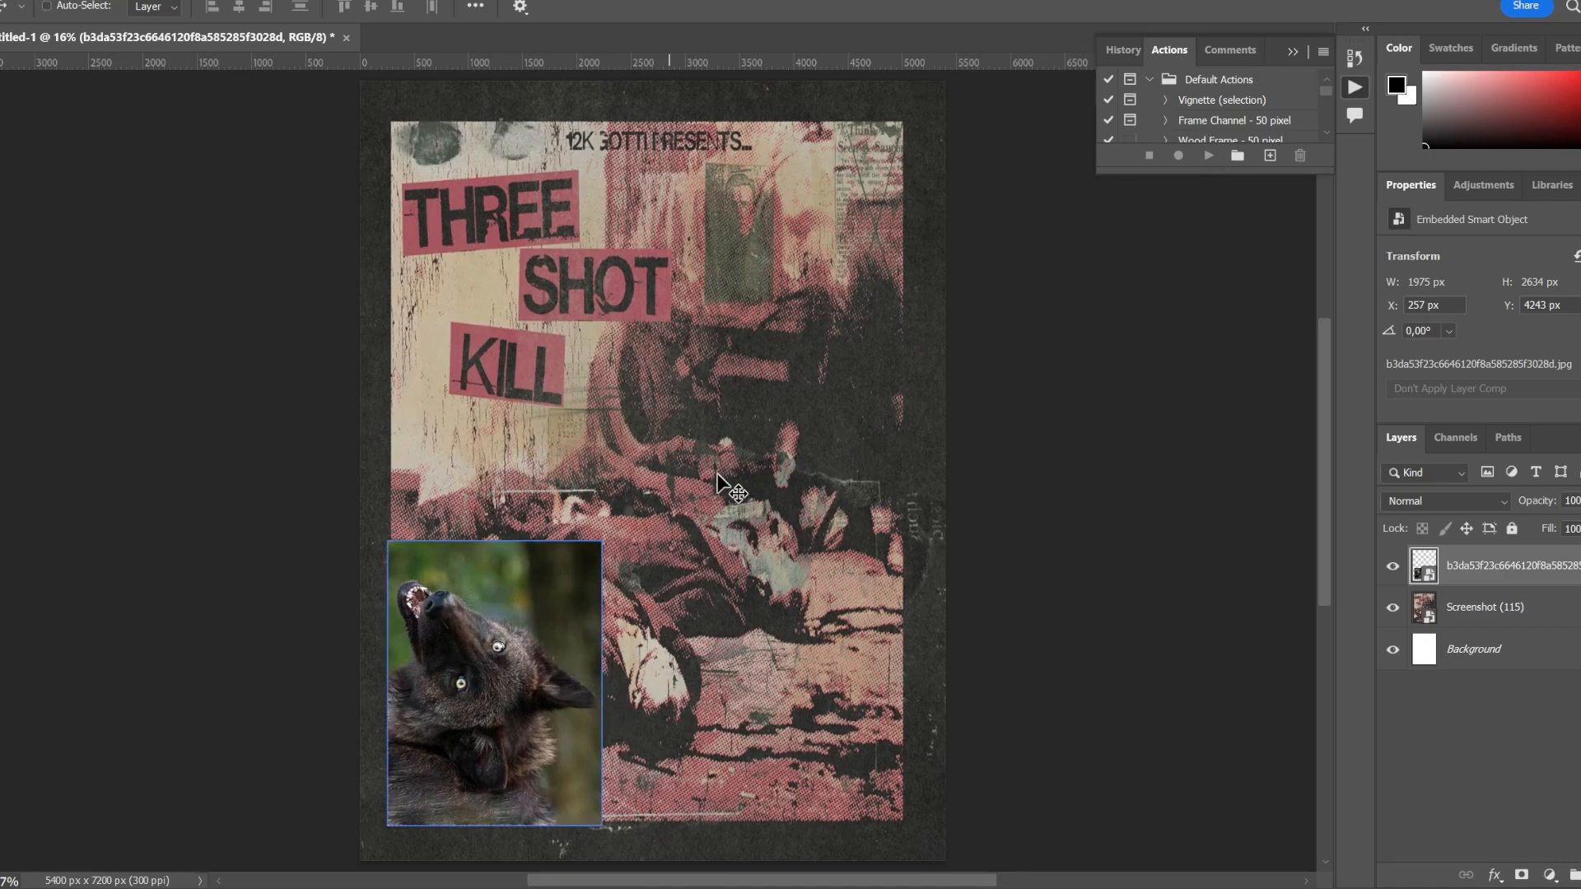
key("ctrl+t")
left_click_drag(600, 539, 925, 119)
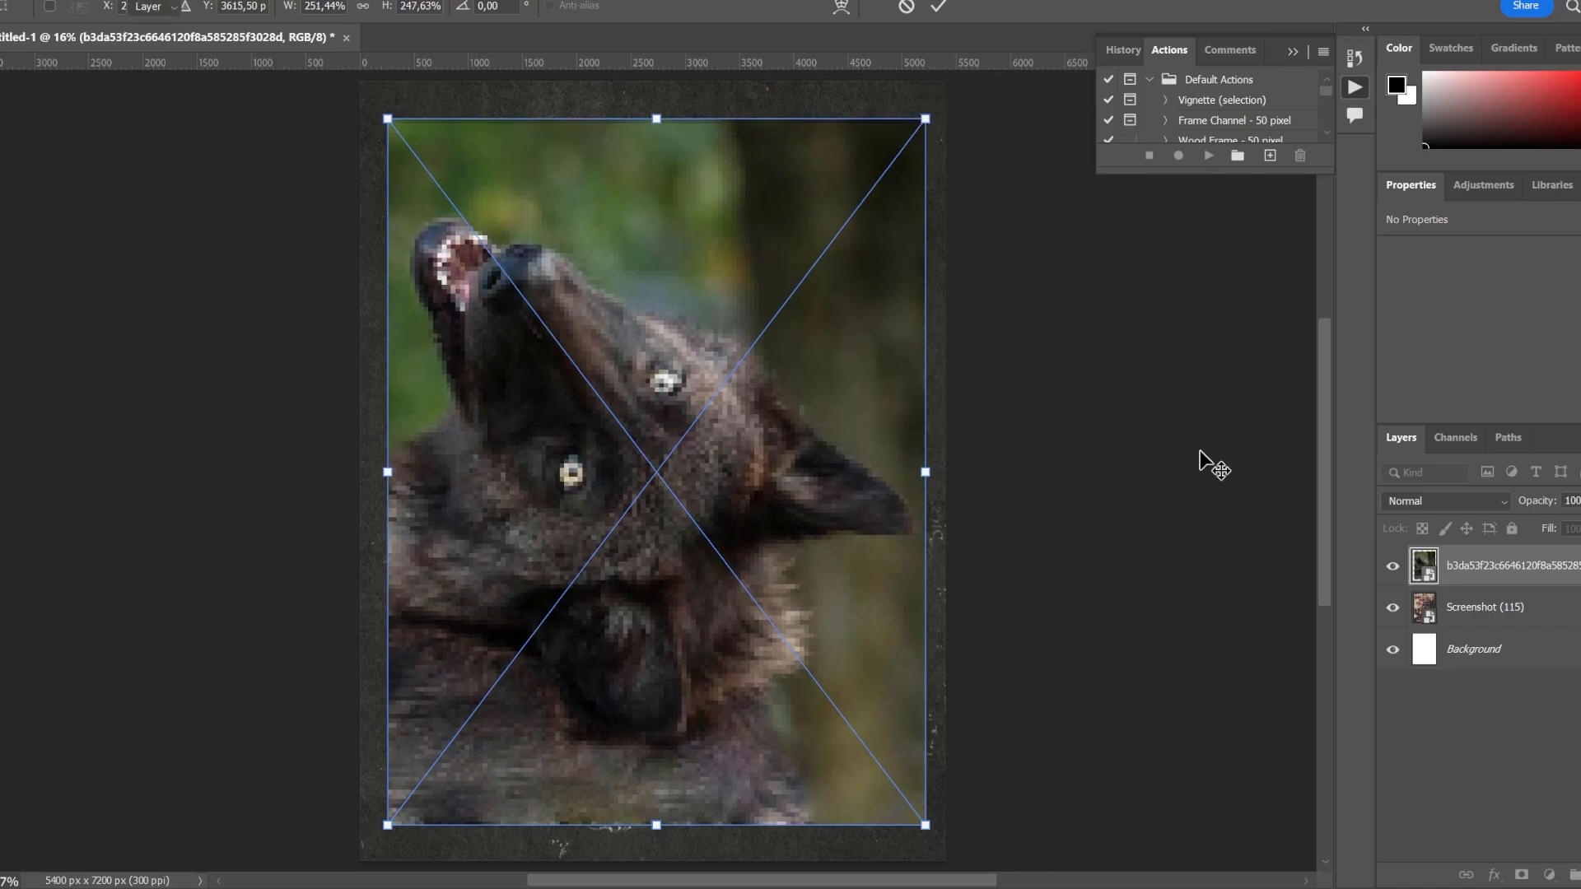
key("Return")
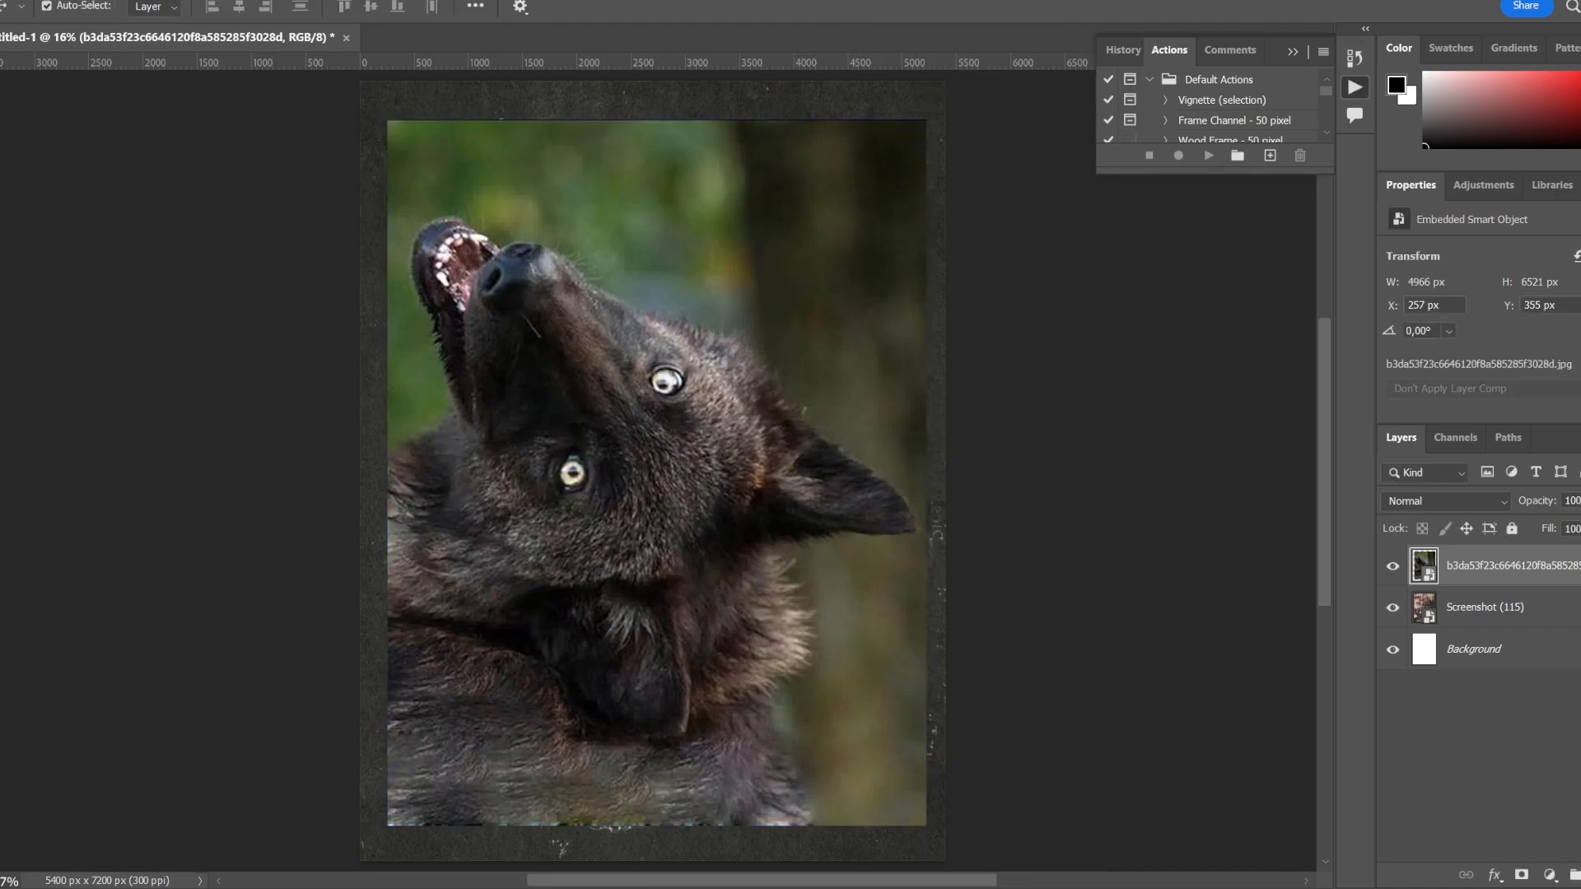
Select the wolf with Object Selection and extend the selection over its lower body using Quick Selection
left_click(0, 142)
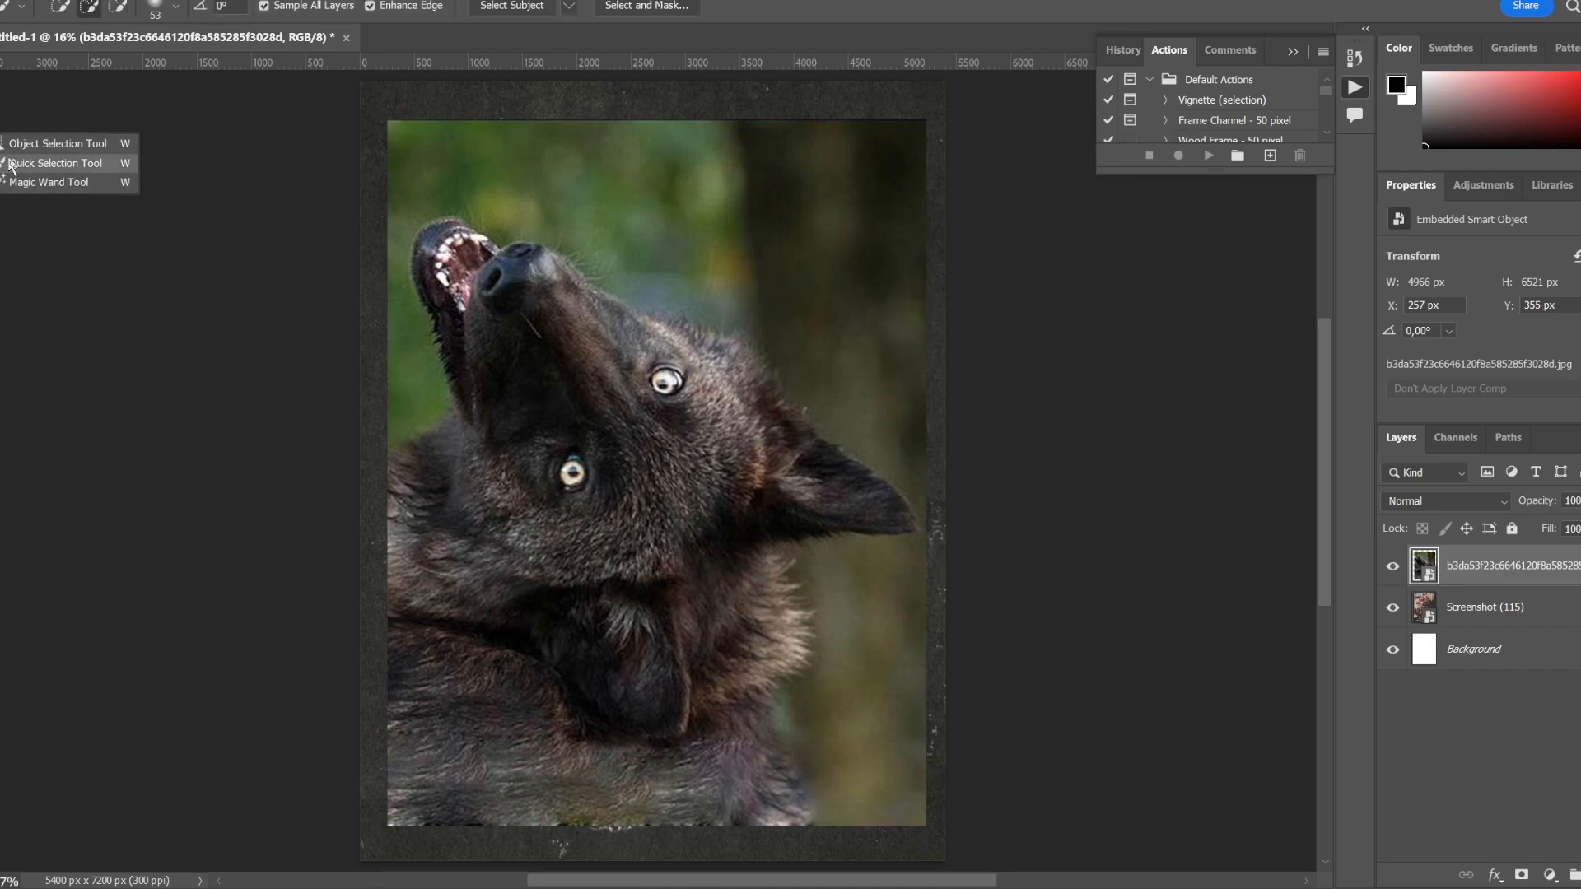
left_click(70, 167)
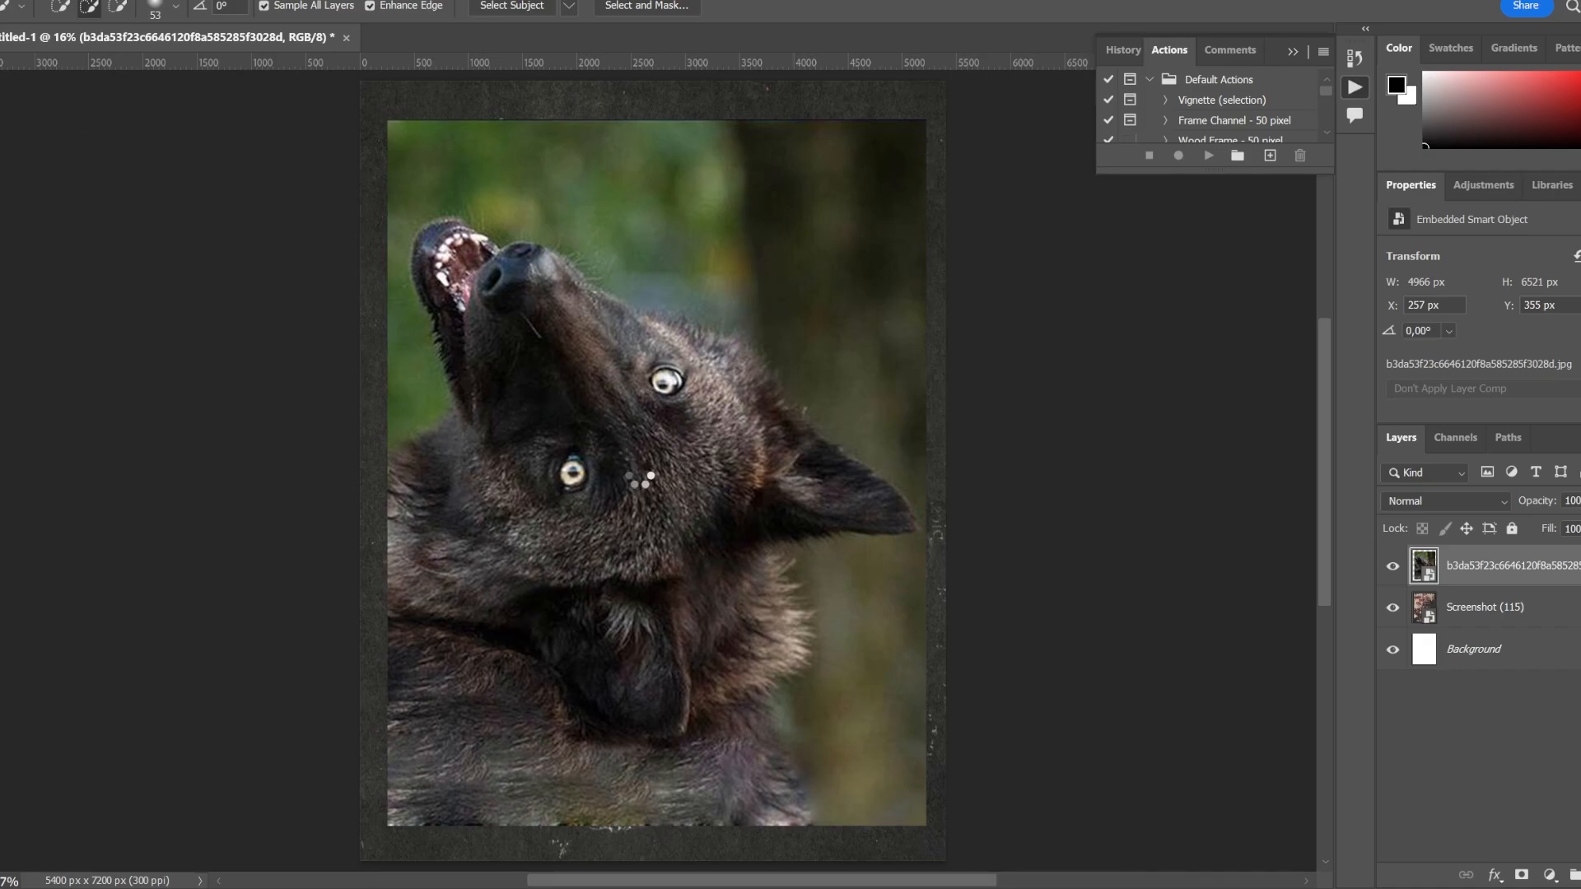
key("shift+w")
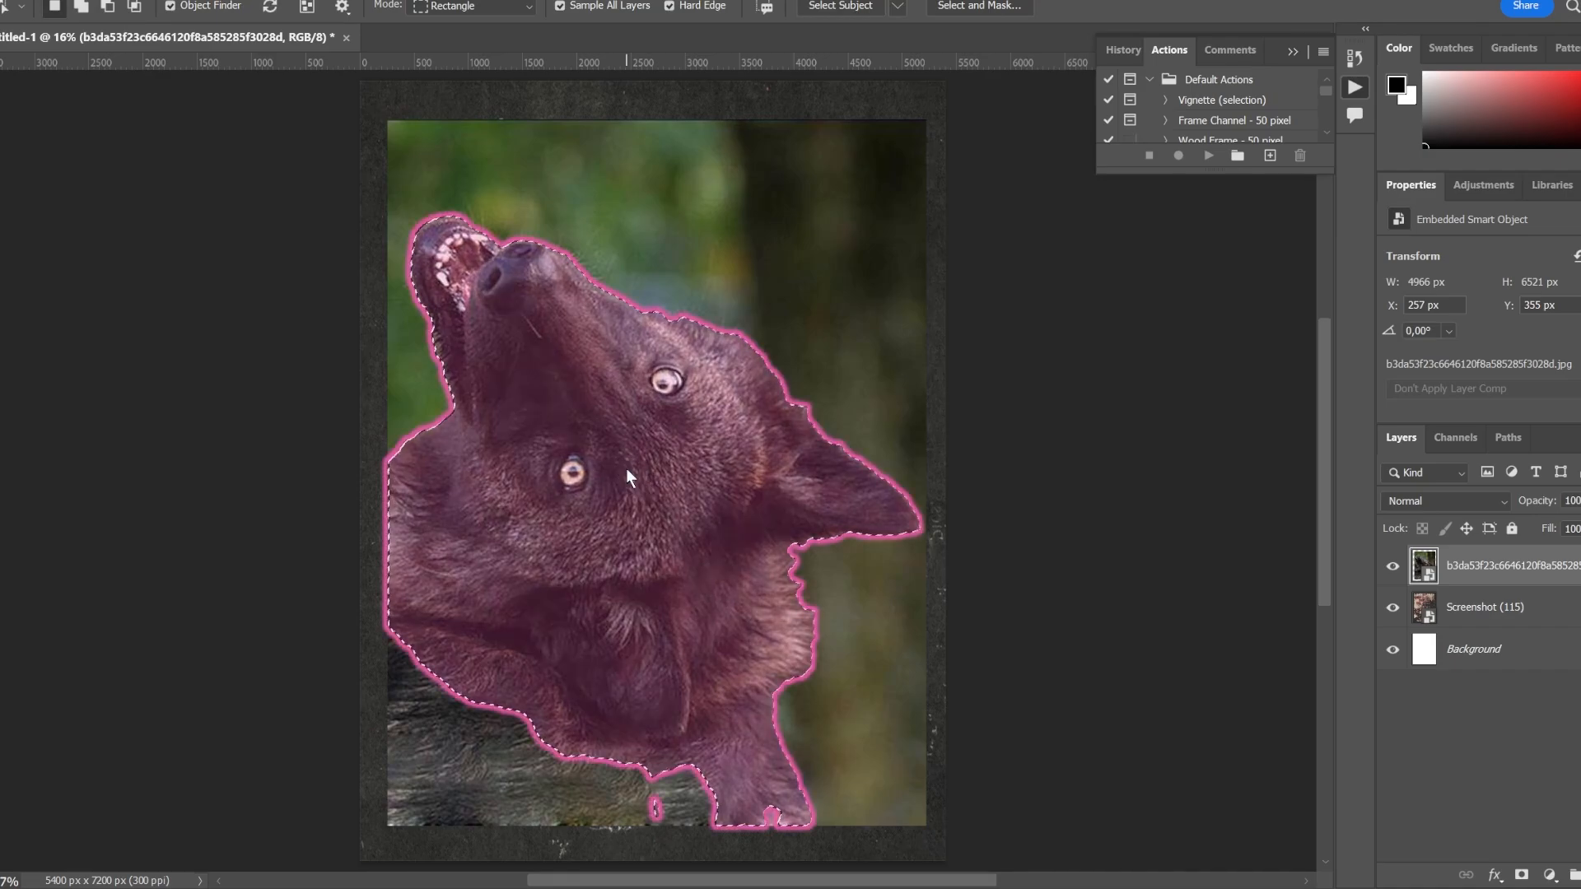
left_click(437, 705)
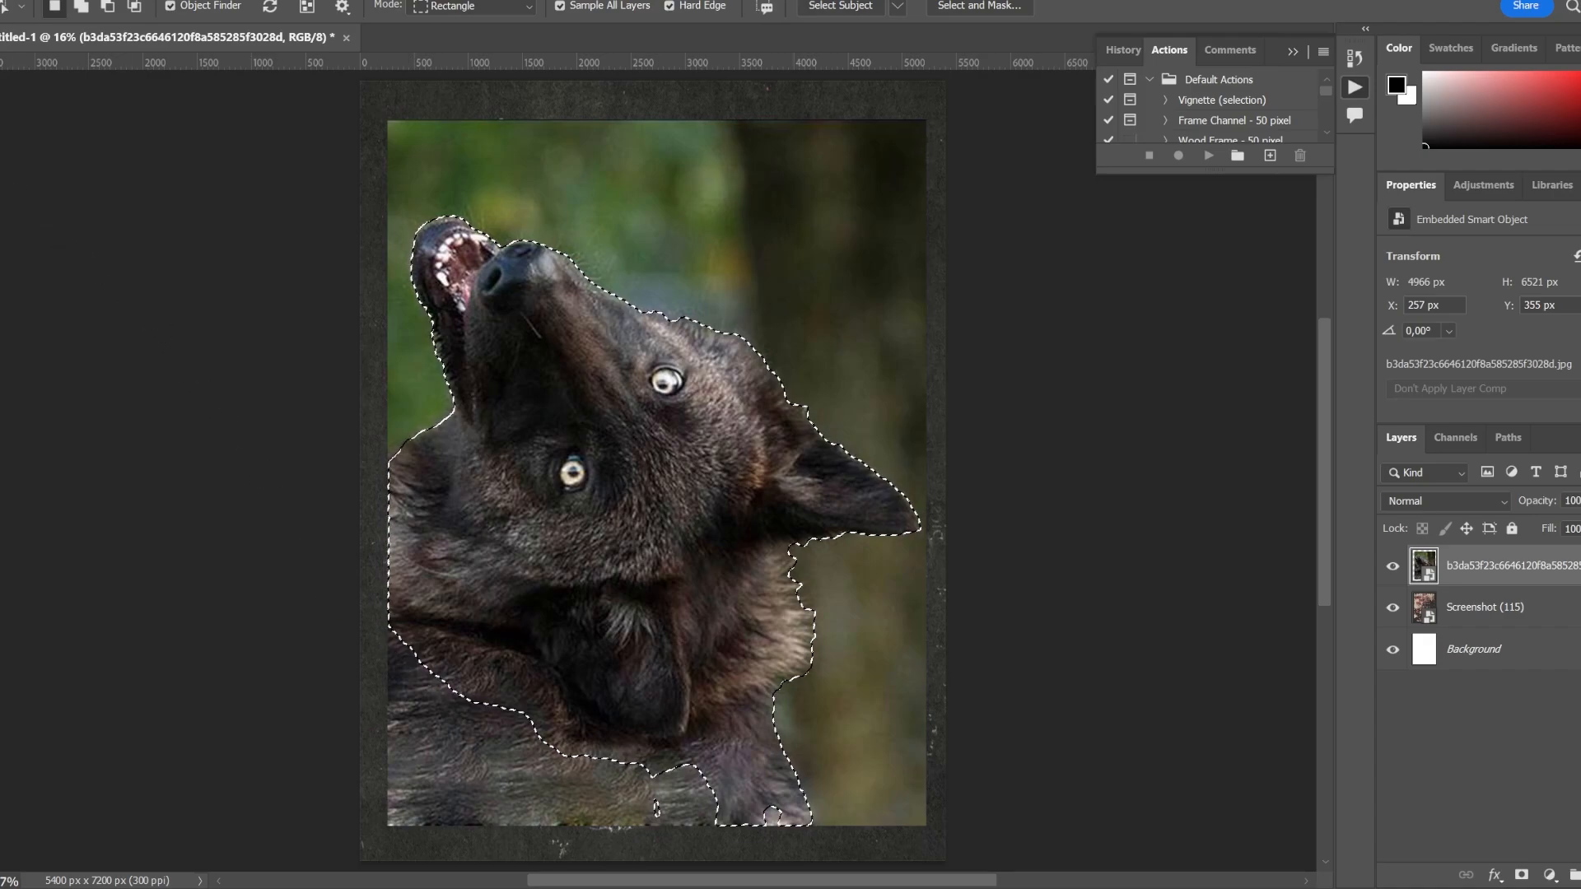
right_click(3, 142)
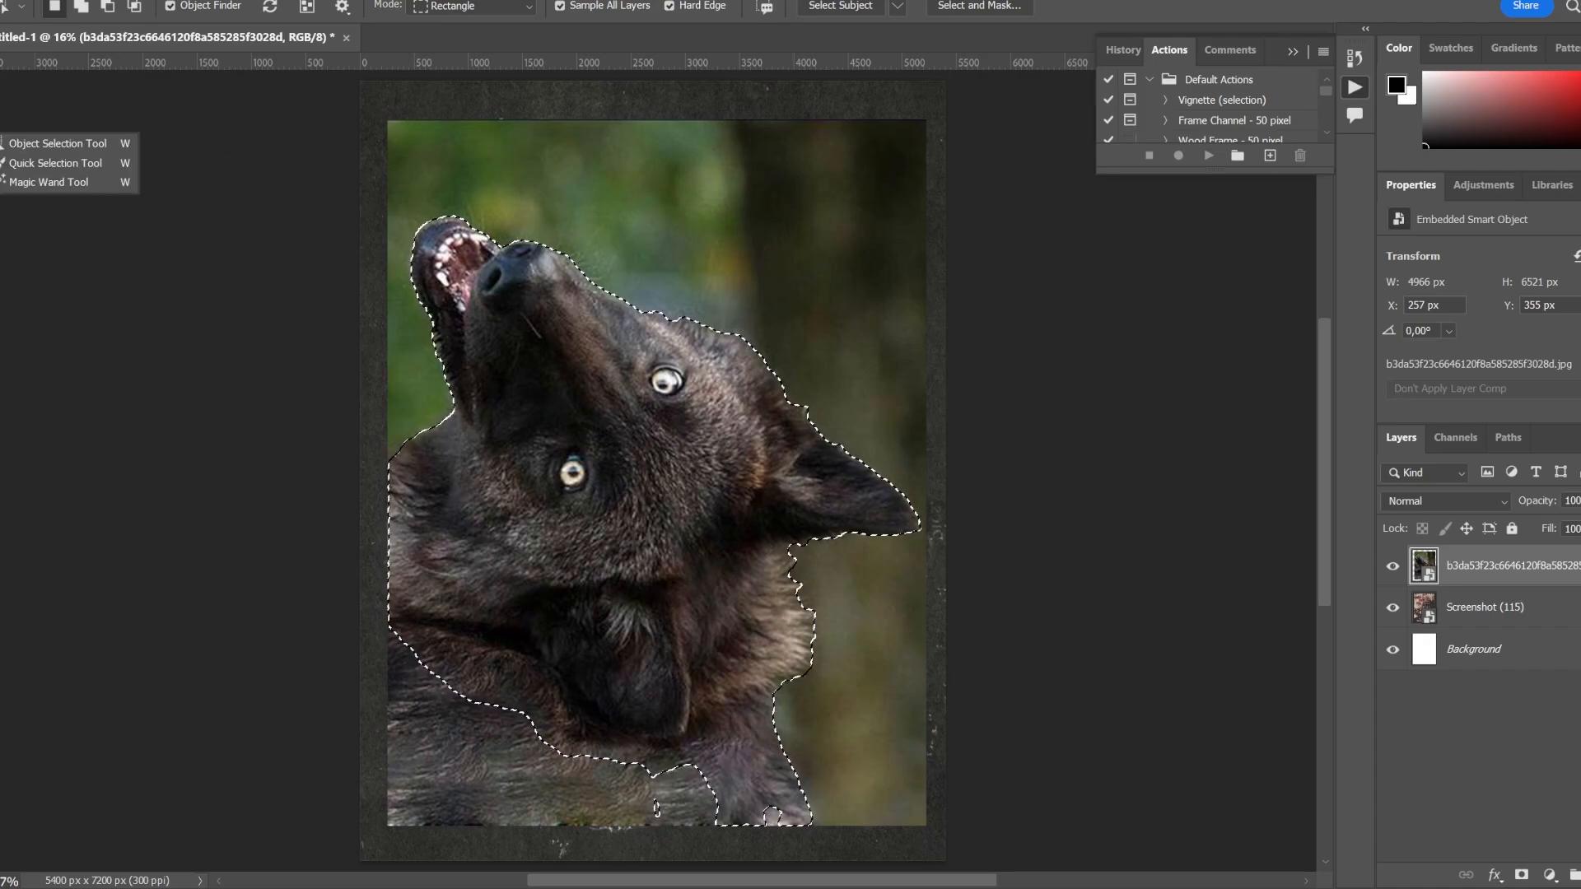
left_click(17, 163)
mouse_move(438, 657)
left_mouse_down()
mouse_move(412, 683)
mouse_move(407, 811)
mouse_move(714, 811)
mouse_move(543, 766)
mouse_move(445, 713)
mouse_move(480, 712)
left_mouse_up()
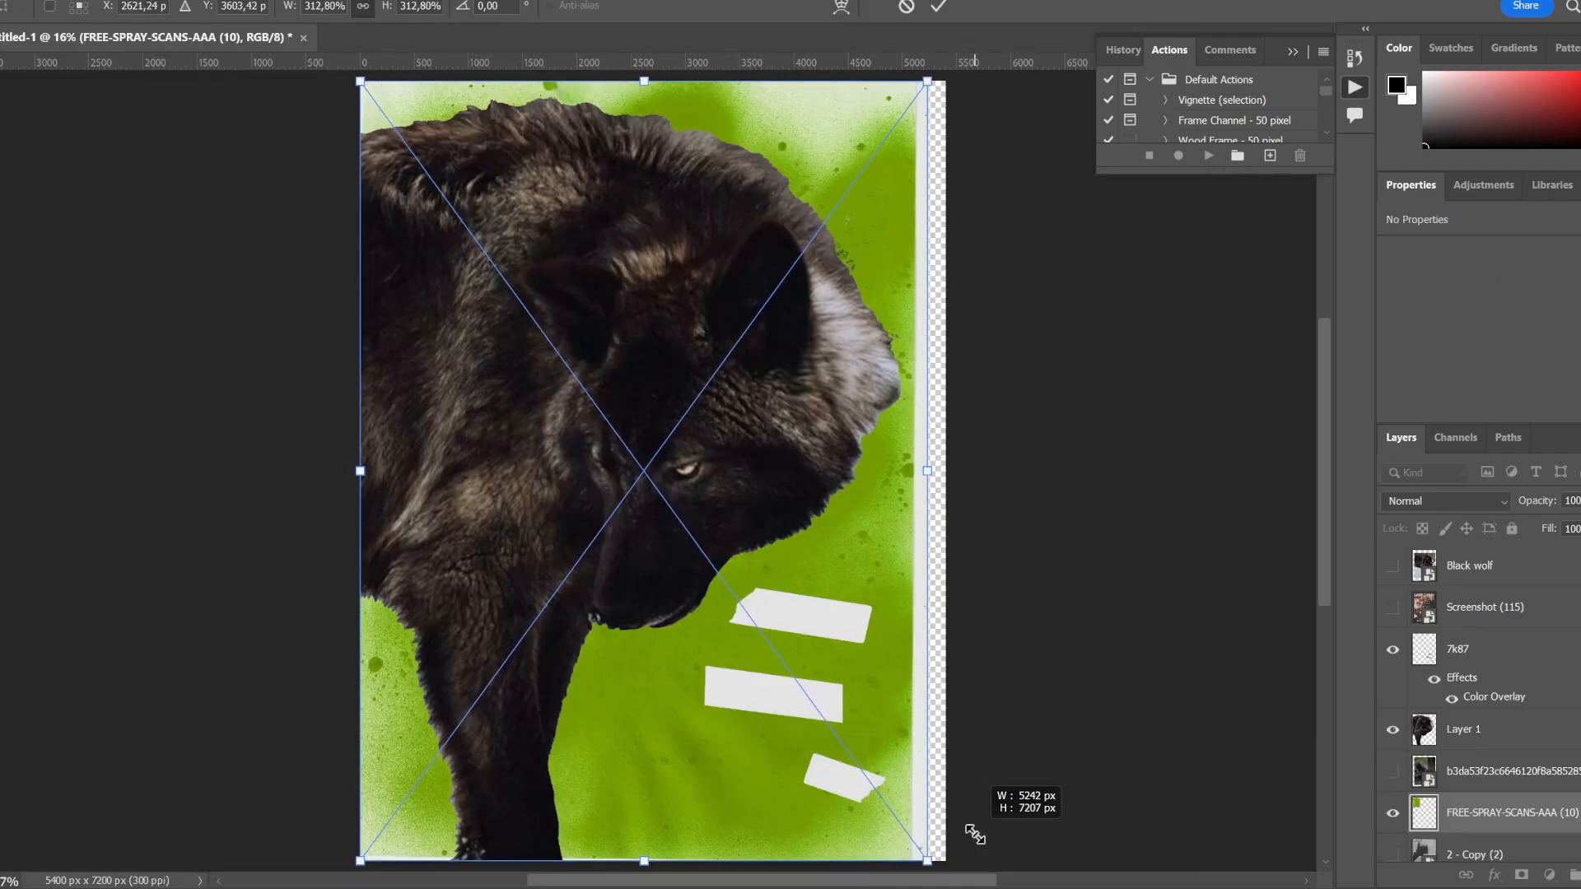
Widen the green spray-paint scan to about 322.20% so it reaches the canvas's right edge
left_click_drag(924, 467, 946, 462)
key("Return")
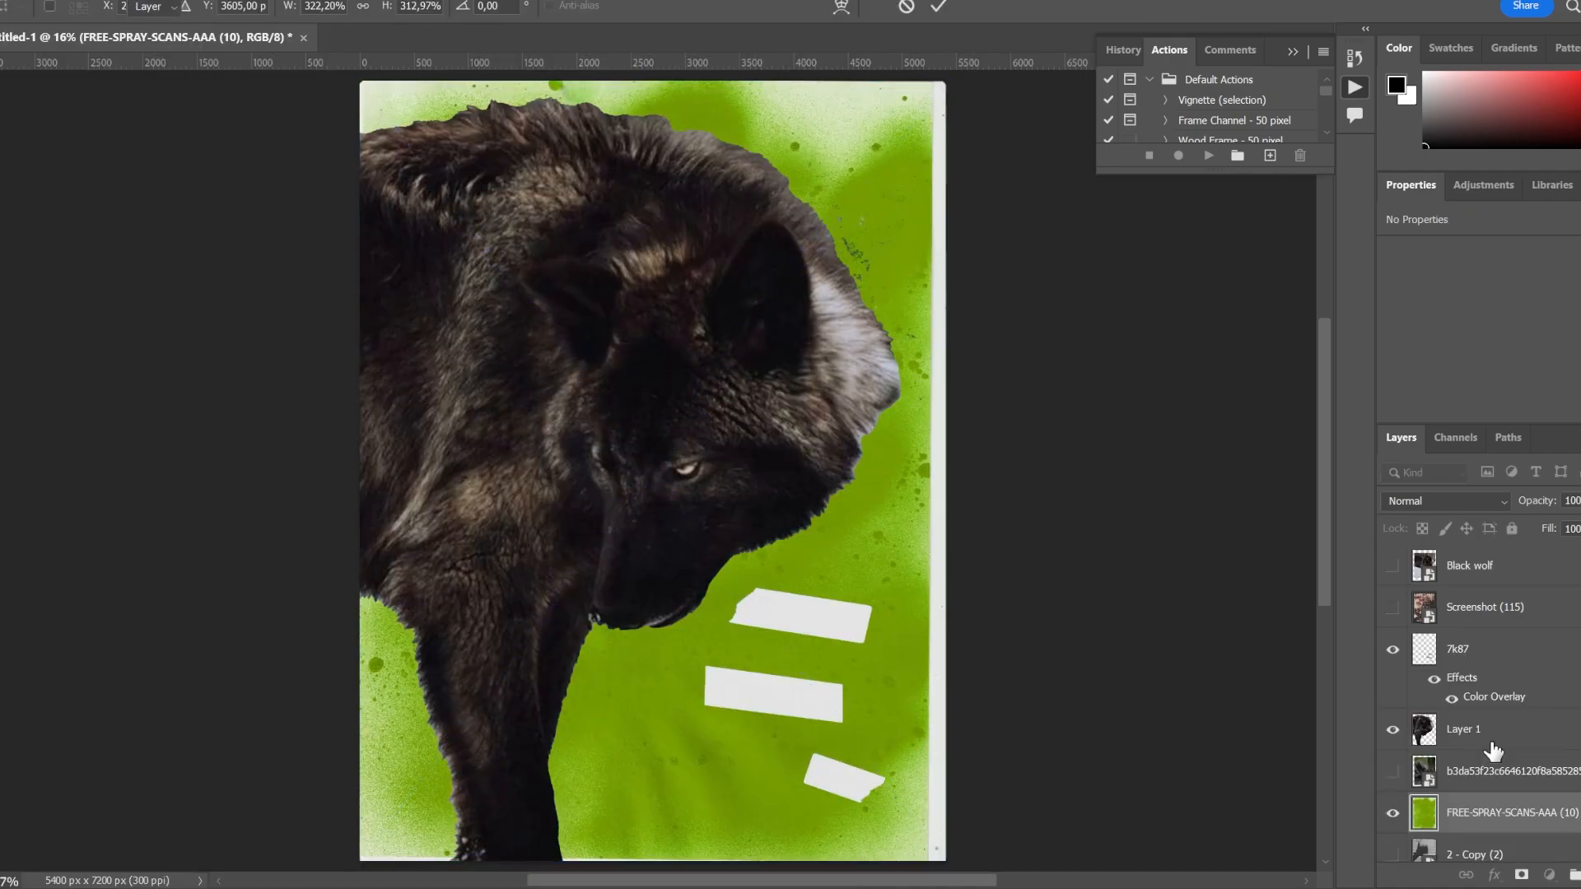
Raise the brightness of the wolf cut-out on Layer 1 to 115 with Brightness/Contrast
left_click(1493, 744)
left_click(38, 0)
mouse_move(96, 24)
left_click(297, 22)
left_click_drag(957, 215, 1032, 224)
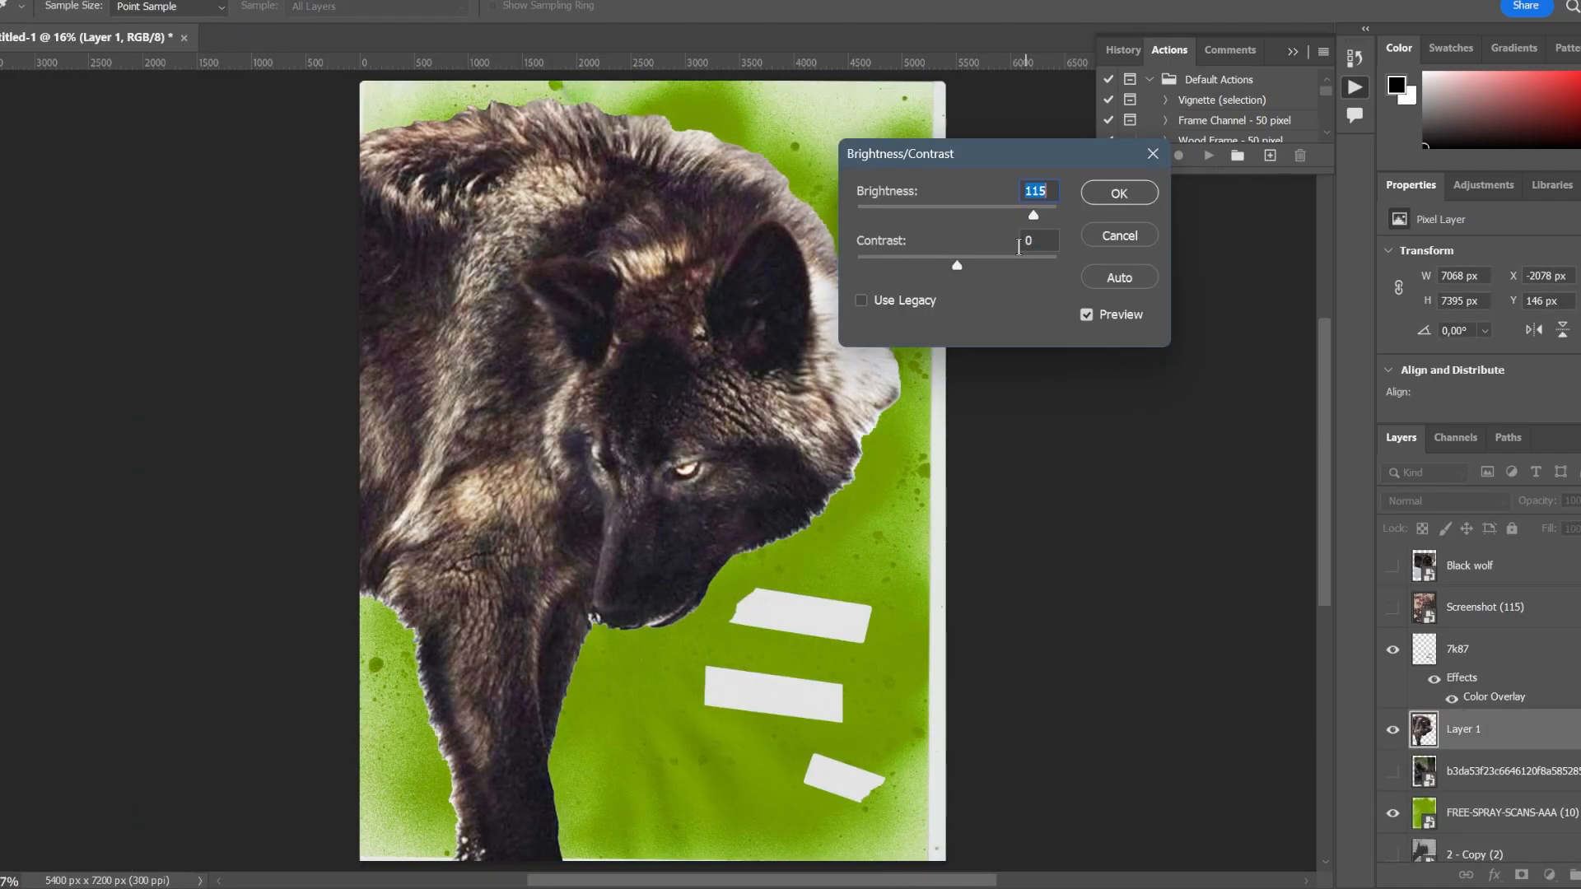
left_click_drag(957, 266, 955, 278)
left_click(1120, 194)
Lower the Blend If white limit for the current layer to 163 in Layer 1's blending options
double_click(1508, 735)
left_click_drag(1302, 657, 1209, 652)
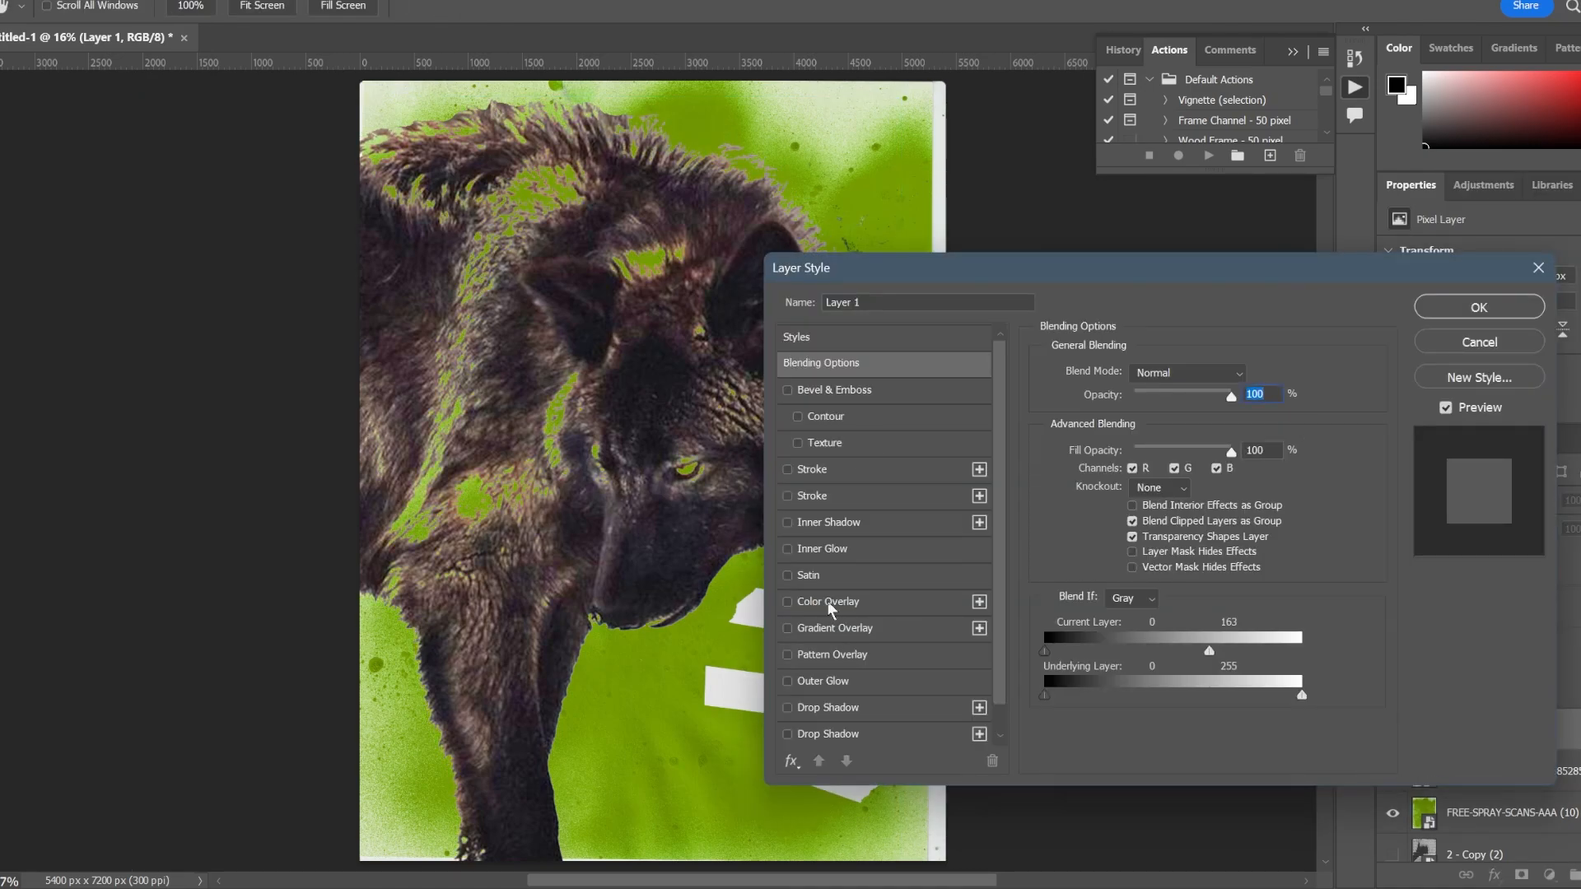
Try a white Color Overlay on Layer 1 in different blend modes
left_click(828, 605)
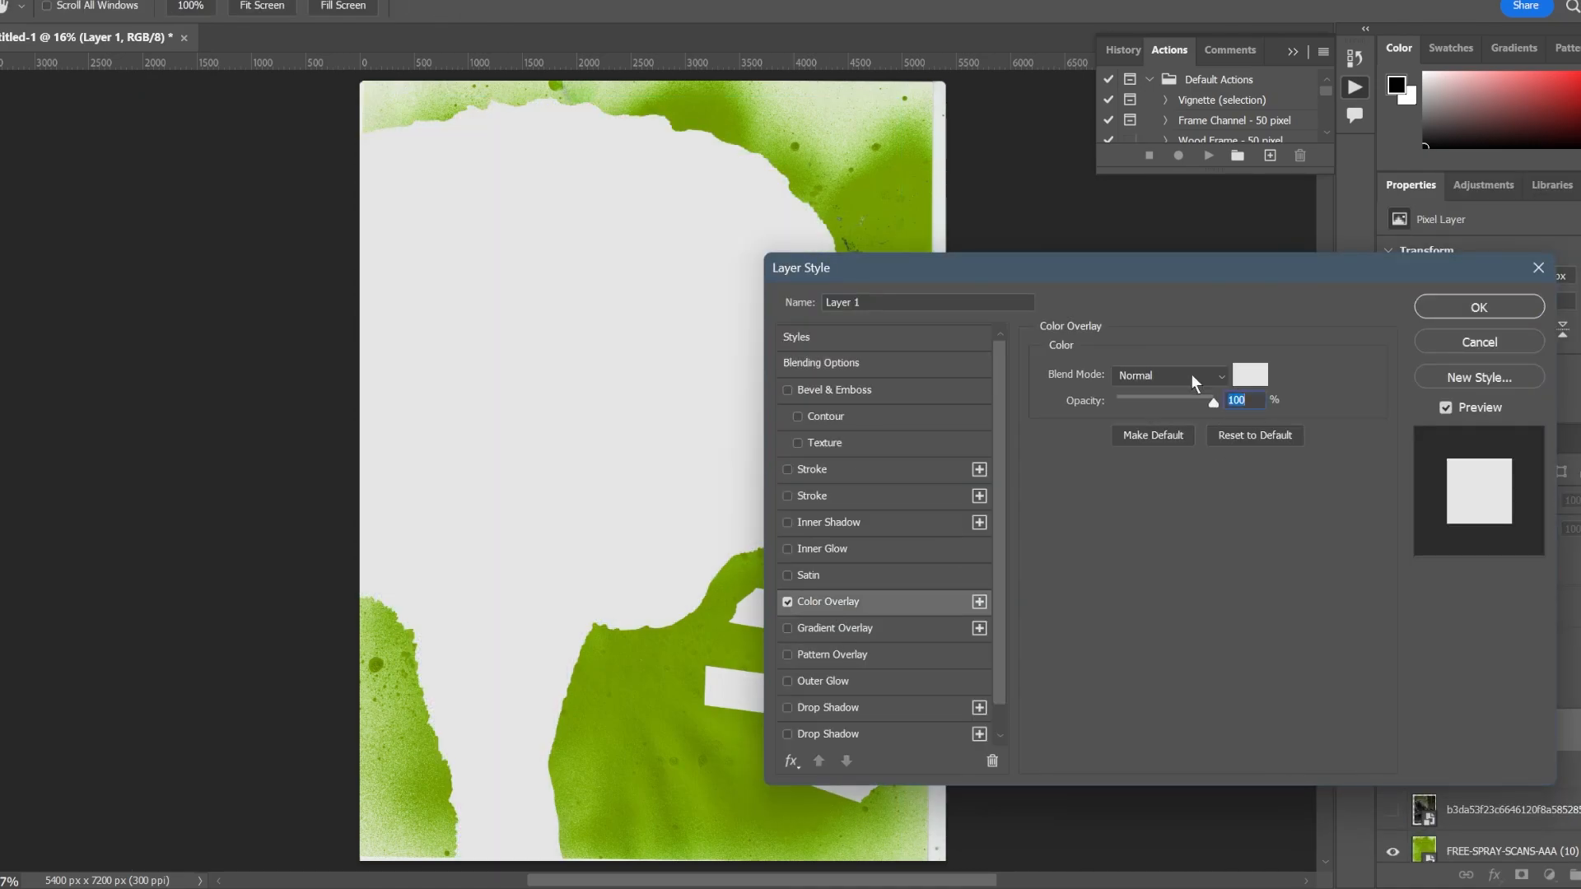
left_click(1191, 376)
left_click(1169, 725)
left_click(1252, 376)
left_click(1122, 543)
key("Return")
left_click(1199, 378)
left_click(1169, 759)
left_click(1184, 380)
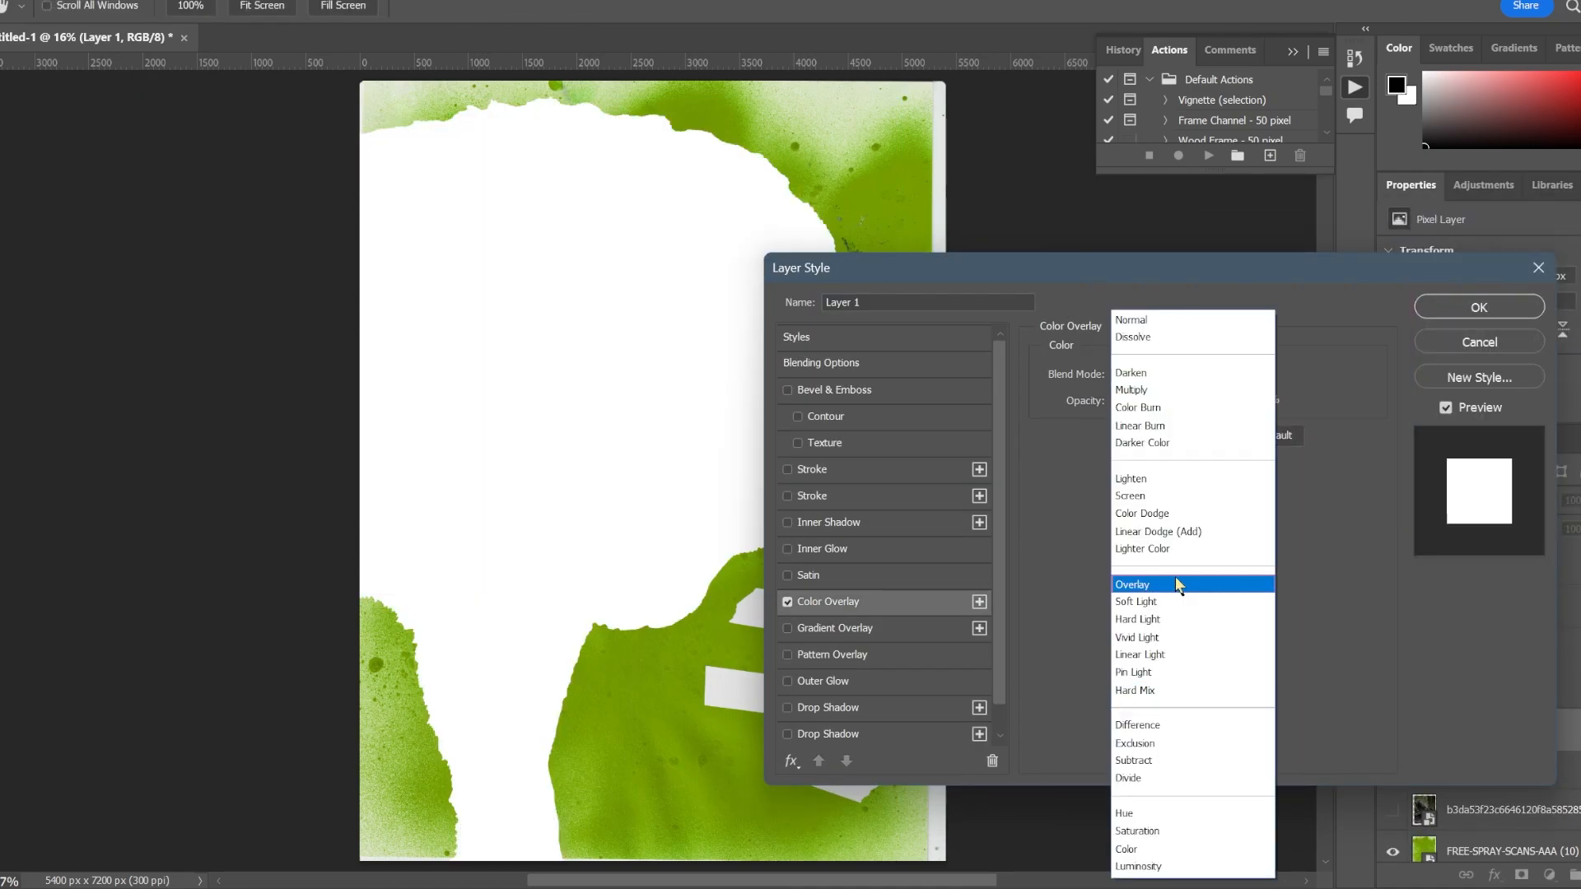
left_click(1165, 424)
Try a black Color Overlay on Layer 1 in several blend modes, including Dissolve and Exclusion
left_click(1164, 377)
left_click(1165, 494)
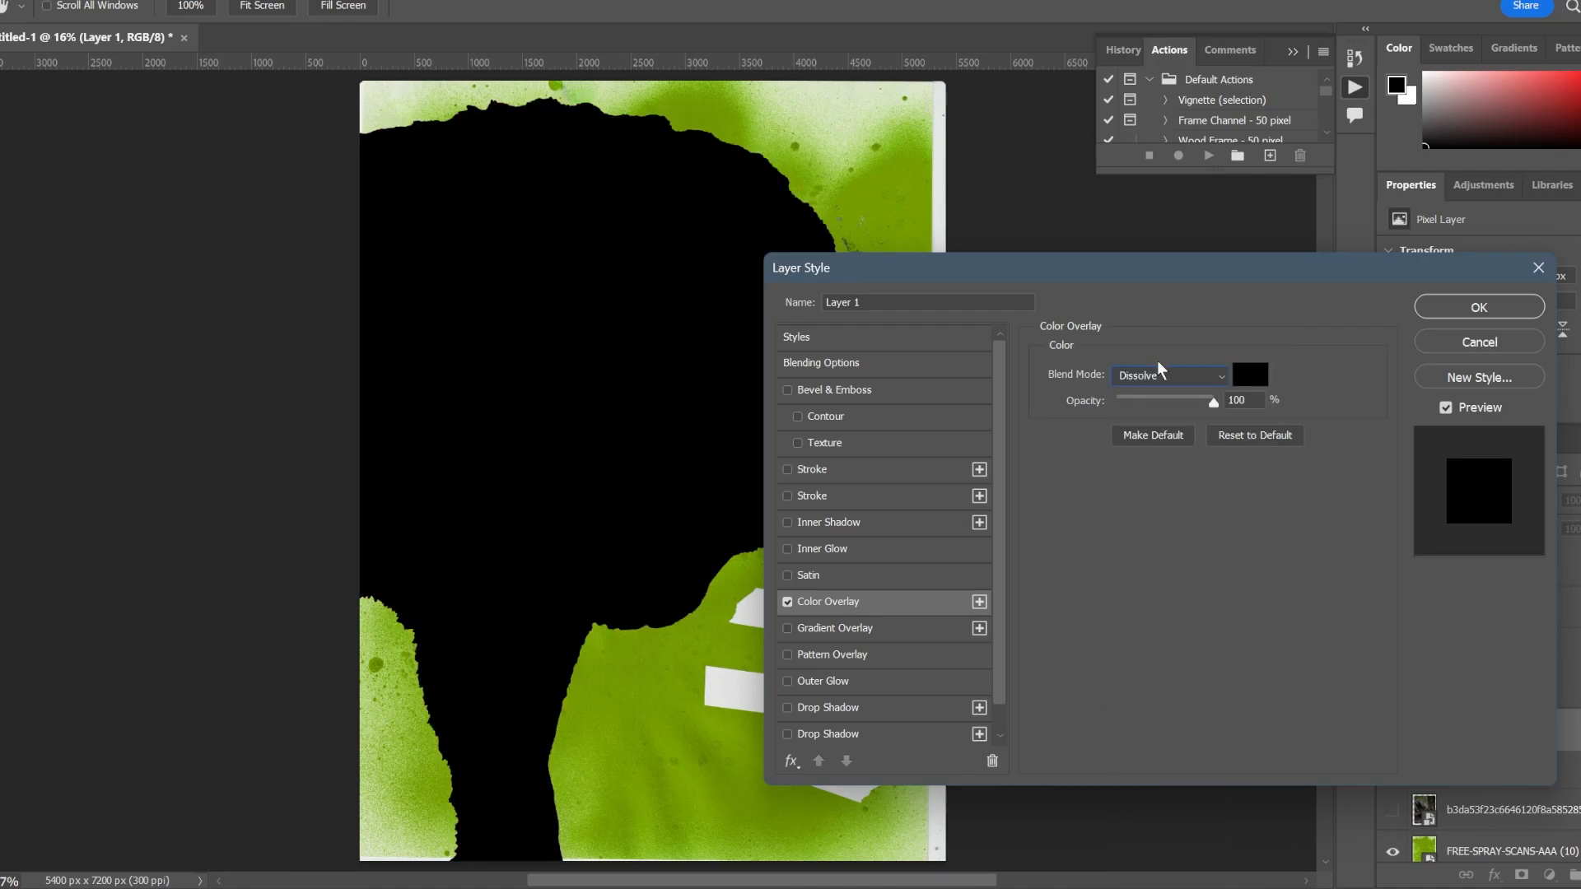
left_click(1182, 374)
left_click(1170, 787)
left_click(1186, 377)
left_click(1174, 744)
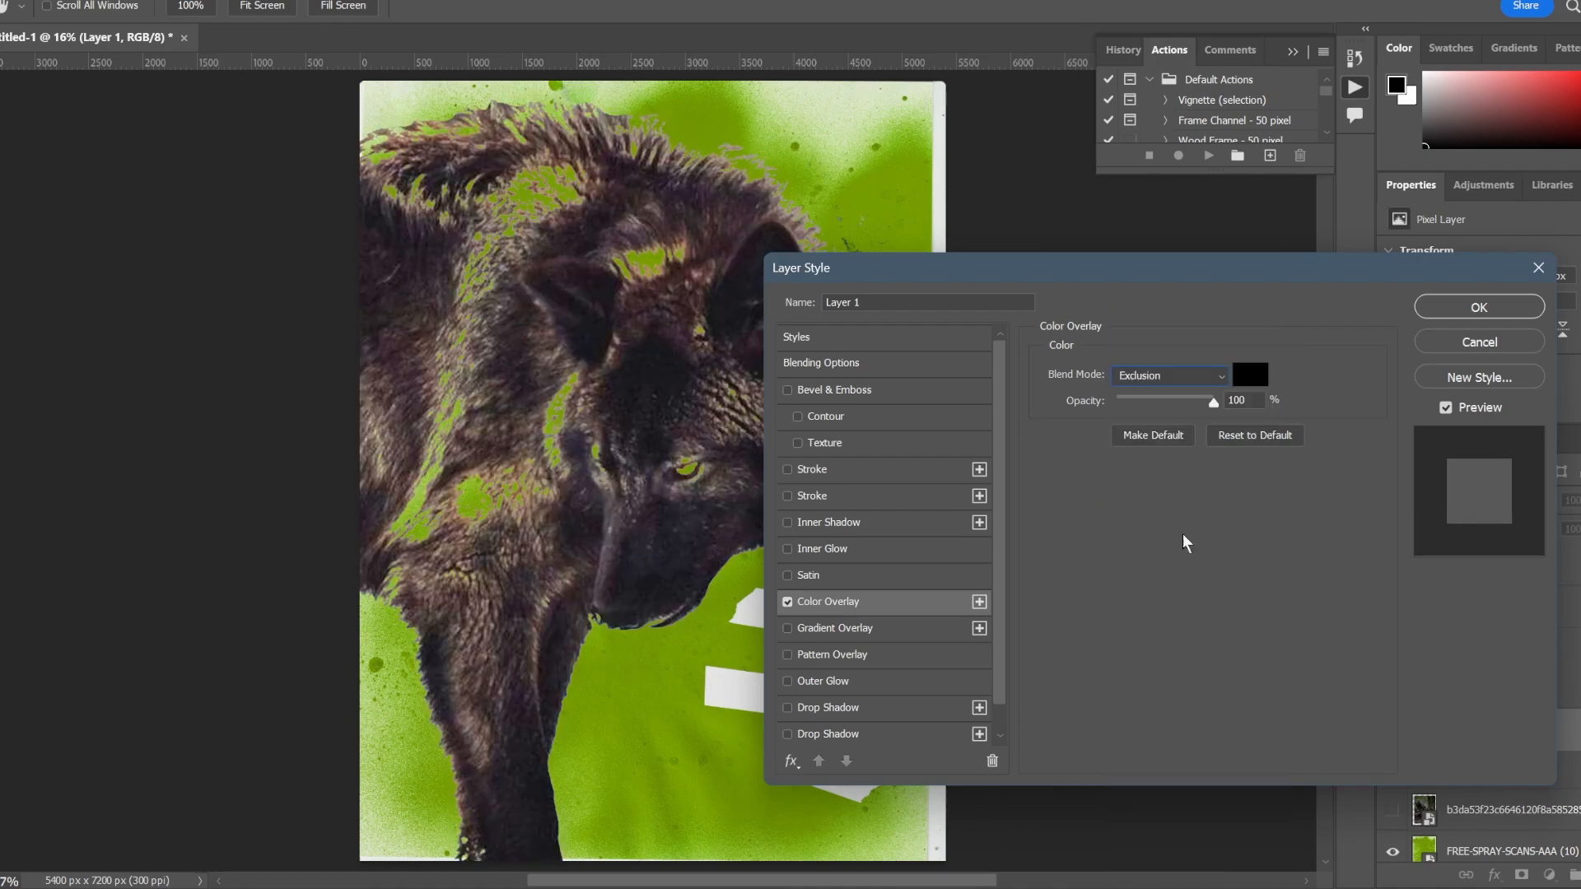
left_click(1178, 376)
left_click(1165, 690)
left_click(1174, 376)
left_click(1161, 514)
left_click(1174, 376)
left_click(1167, 549)
left_click(1189, 378)
left_click(1163, 602)
left_click(1179, 376)
left_click(1138, 726)
Set Layer 1's own blend mode to Overlay and apply the layer style
left_click(797, 337)
left_click(821, 362)
left_click(1170, 372)
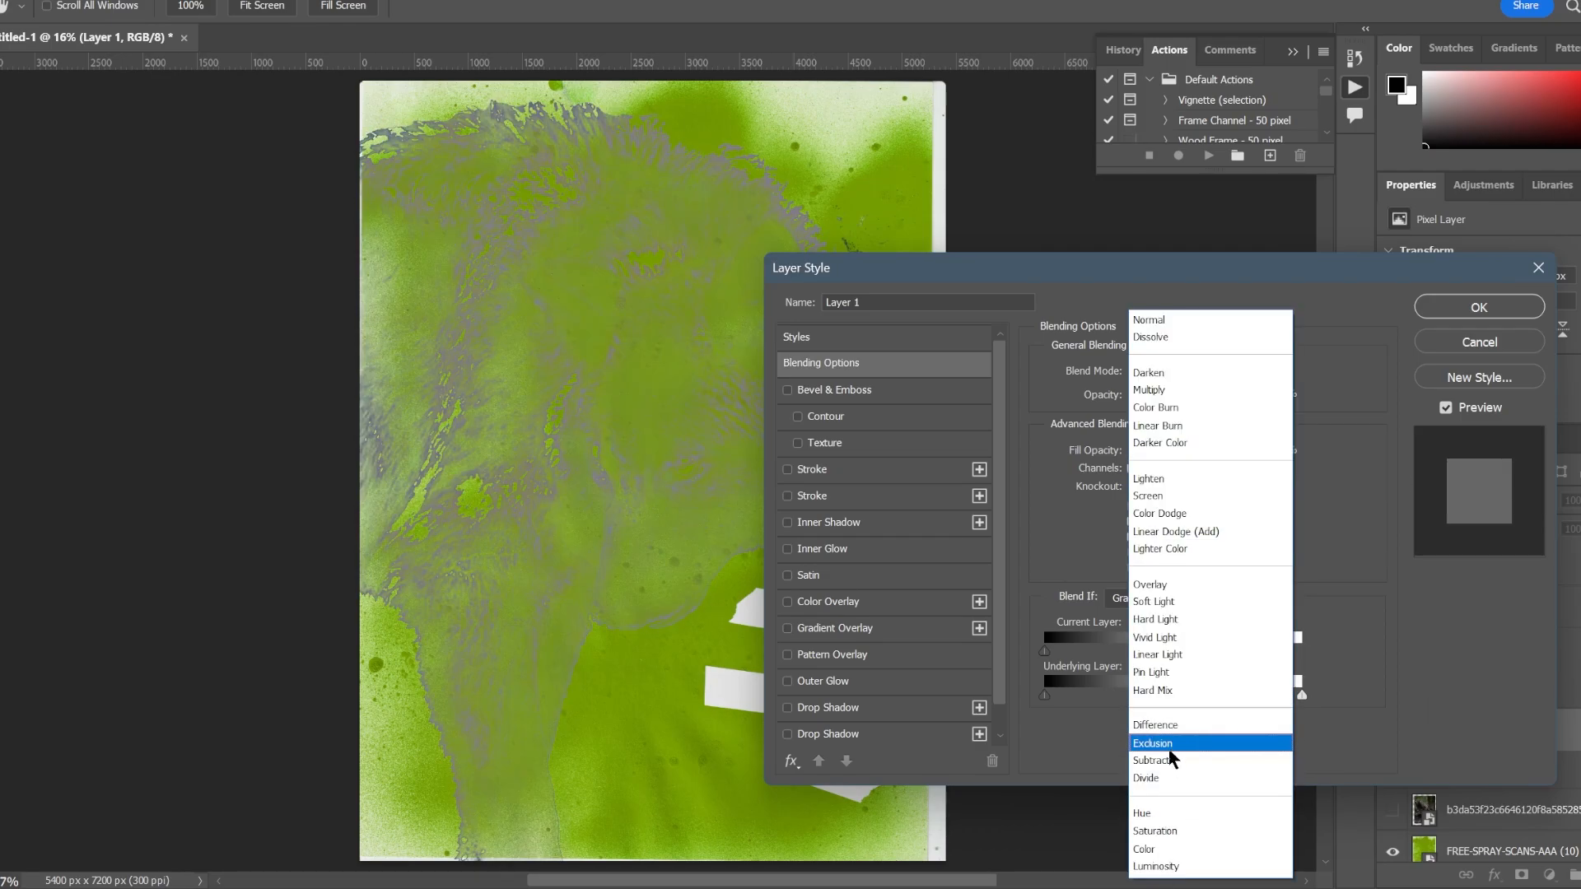
left_click(1151, 584)
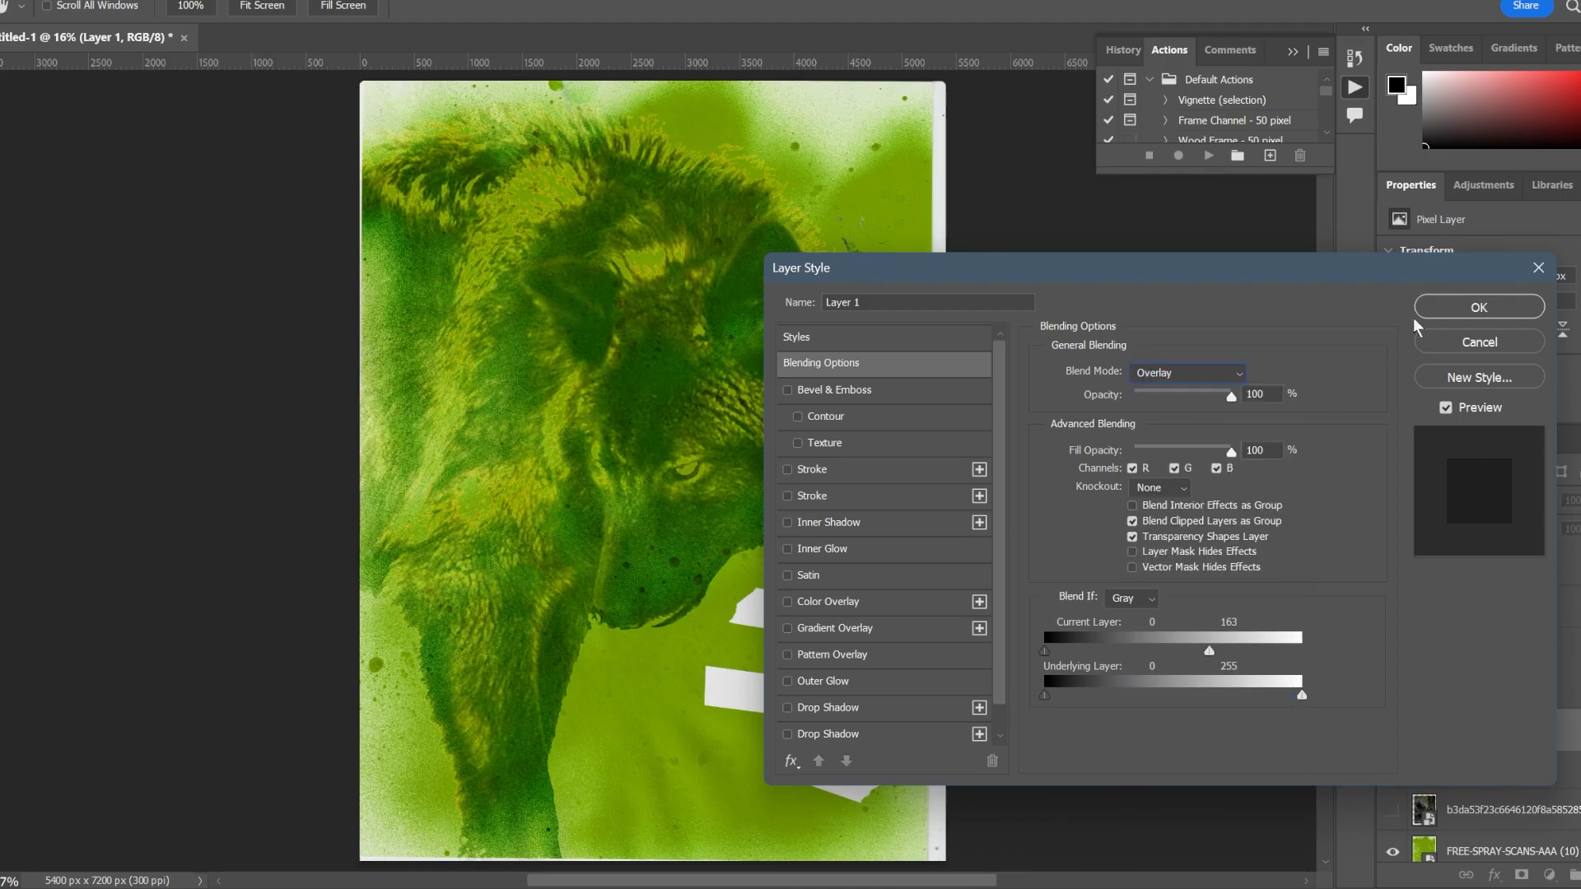
left_click(1474, 307)
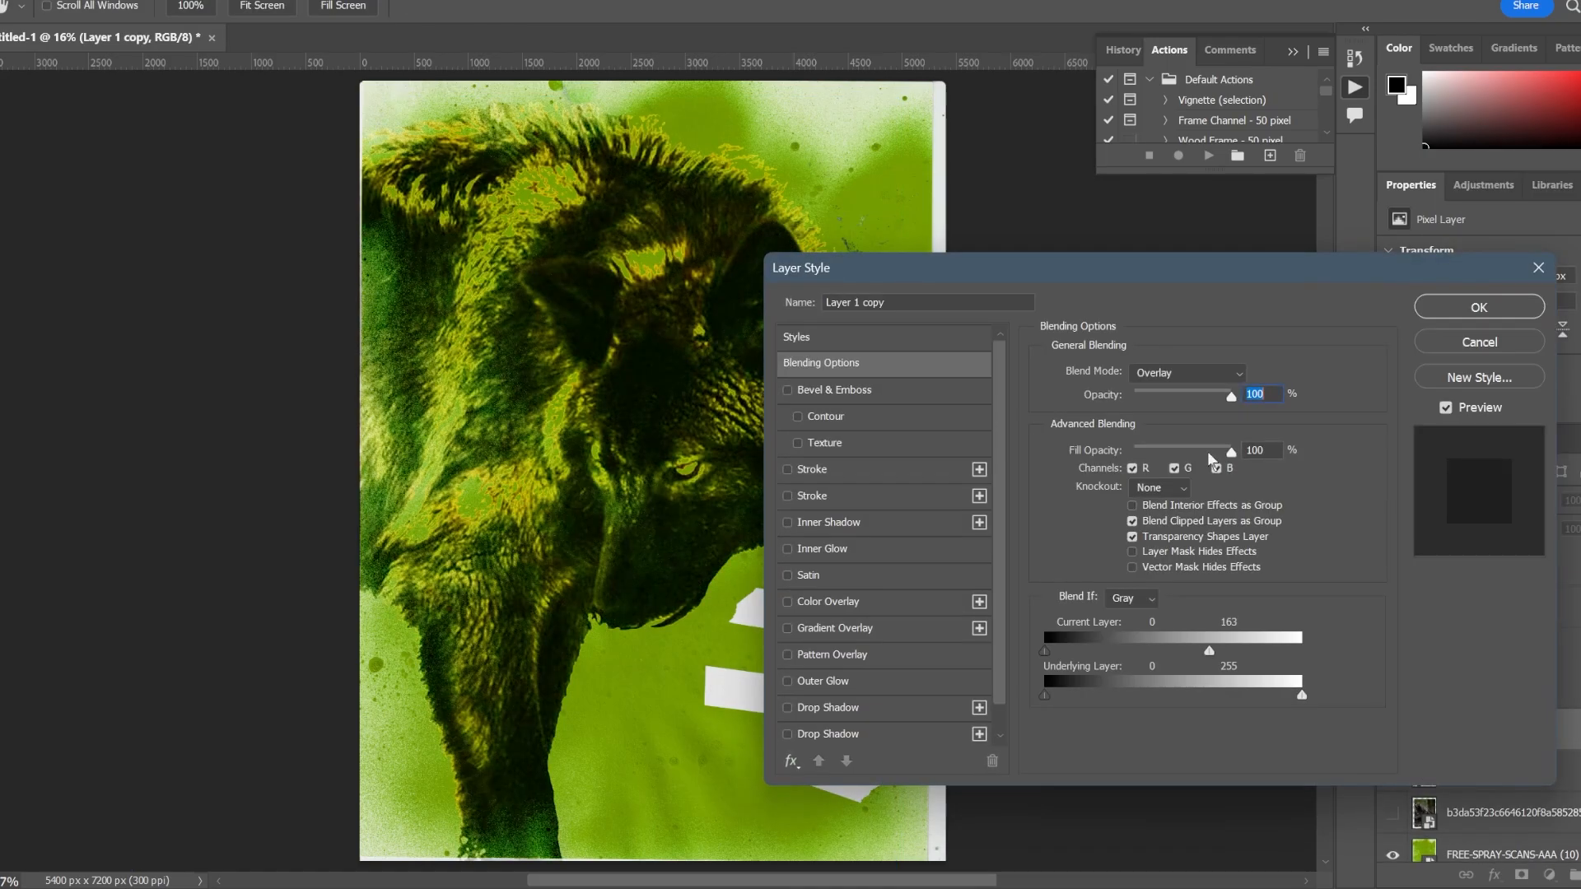
Set Layer 1 copy's blend mode to Color, lower its opacity to 57% and apply the layer style
left_click(1188, 372)
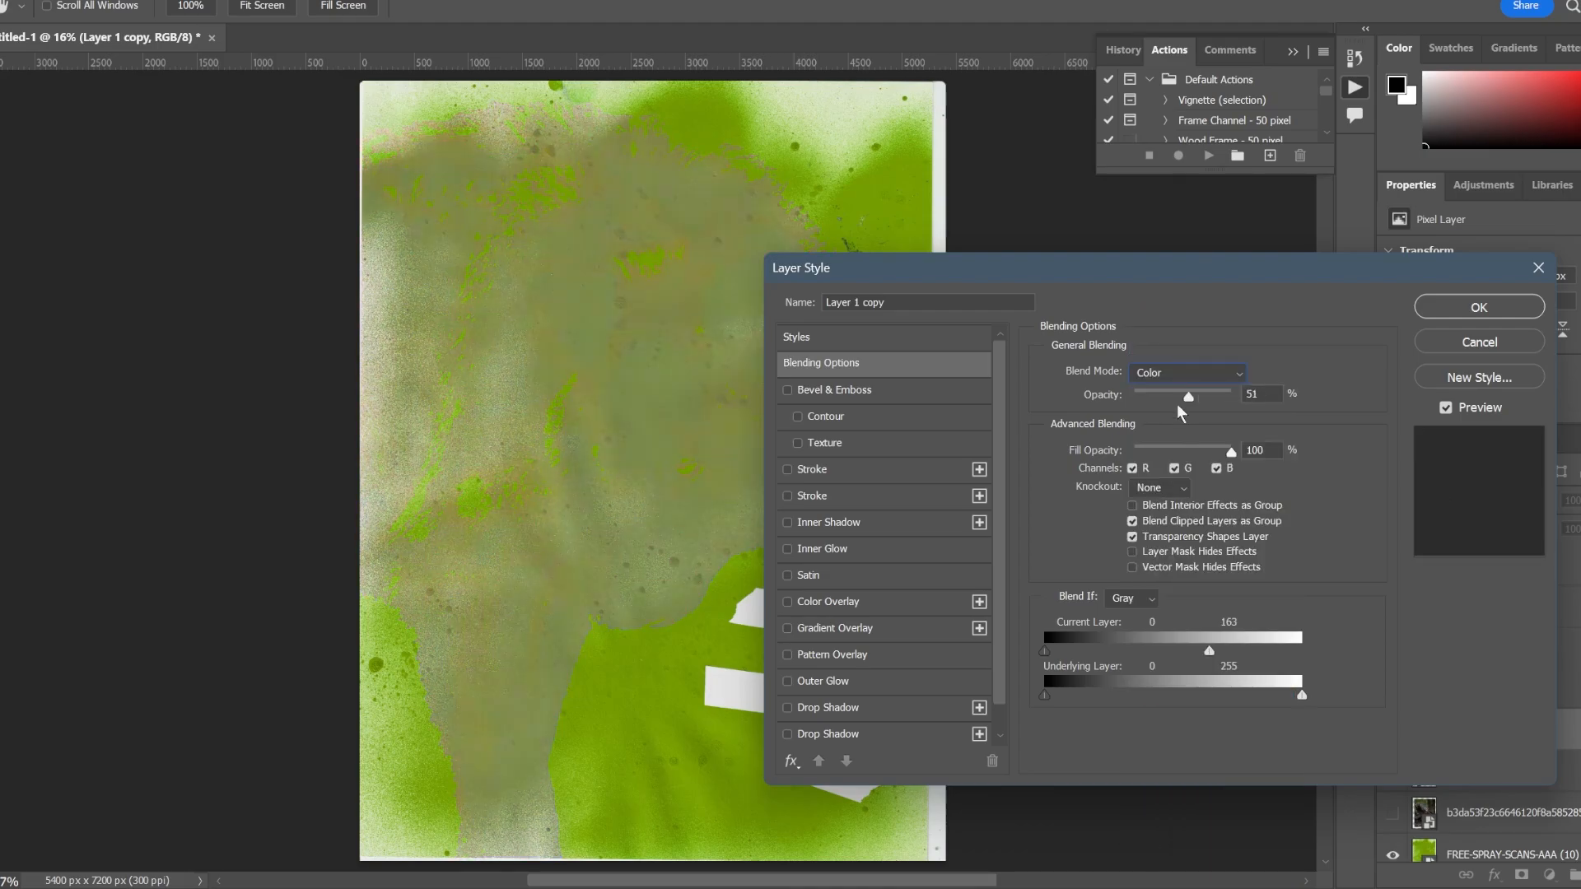
key("Return")
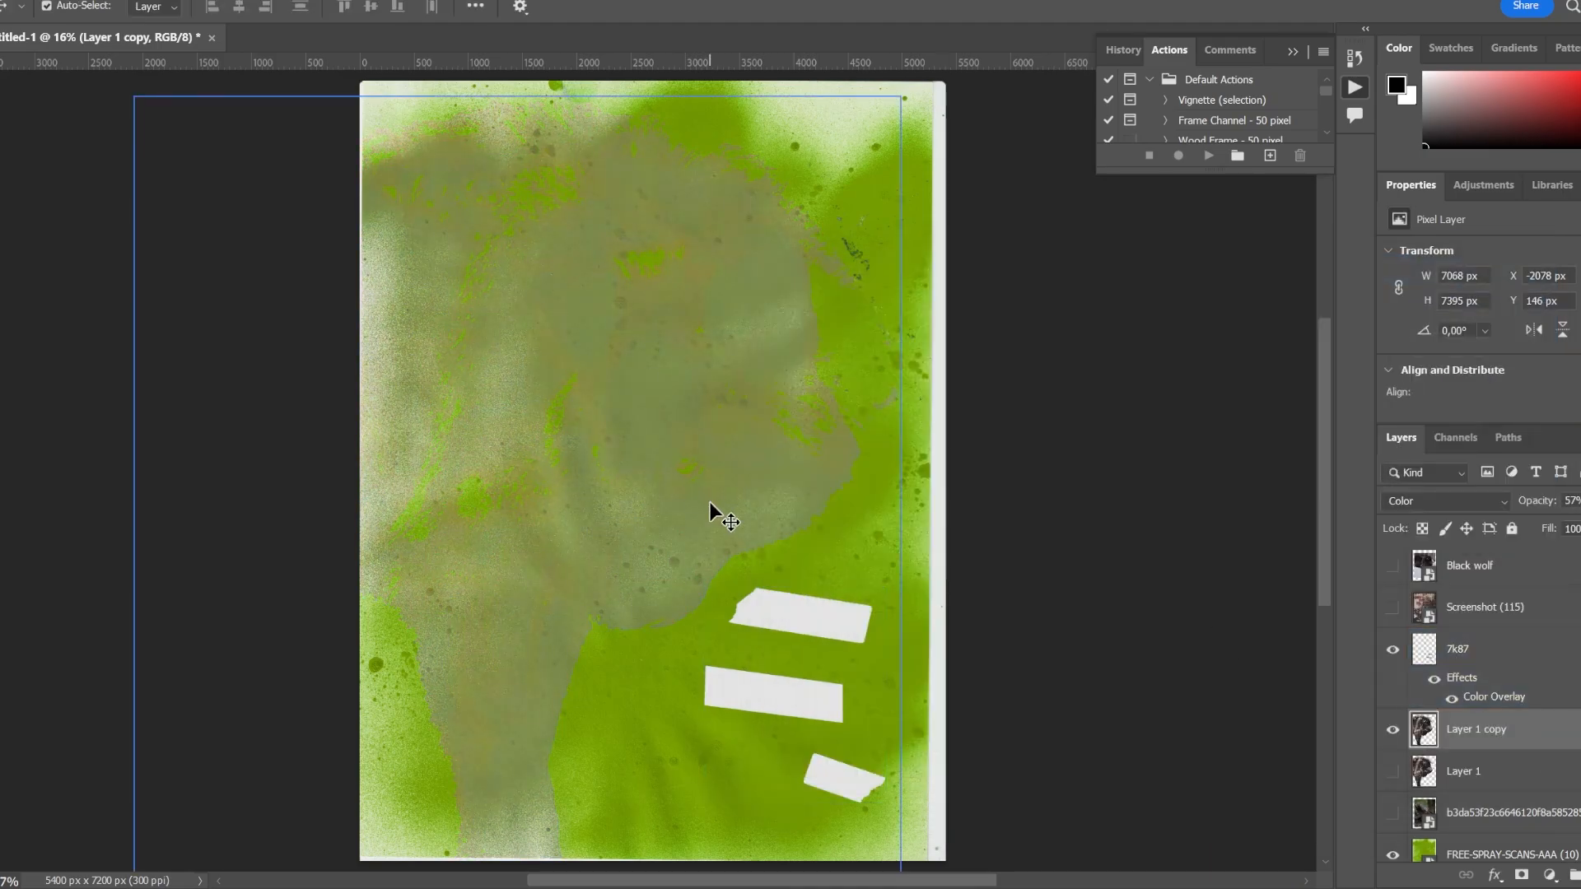
Show Layer 1 and move Layer 1 copy so its flat silhouette sits slightly offset from the wolf
key("ctrl+t")
left_click(1393, 771)
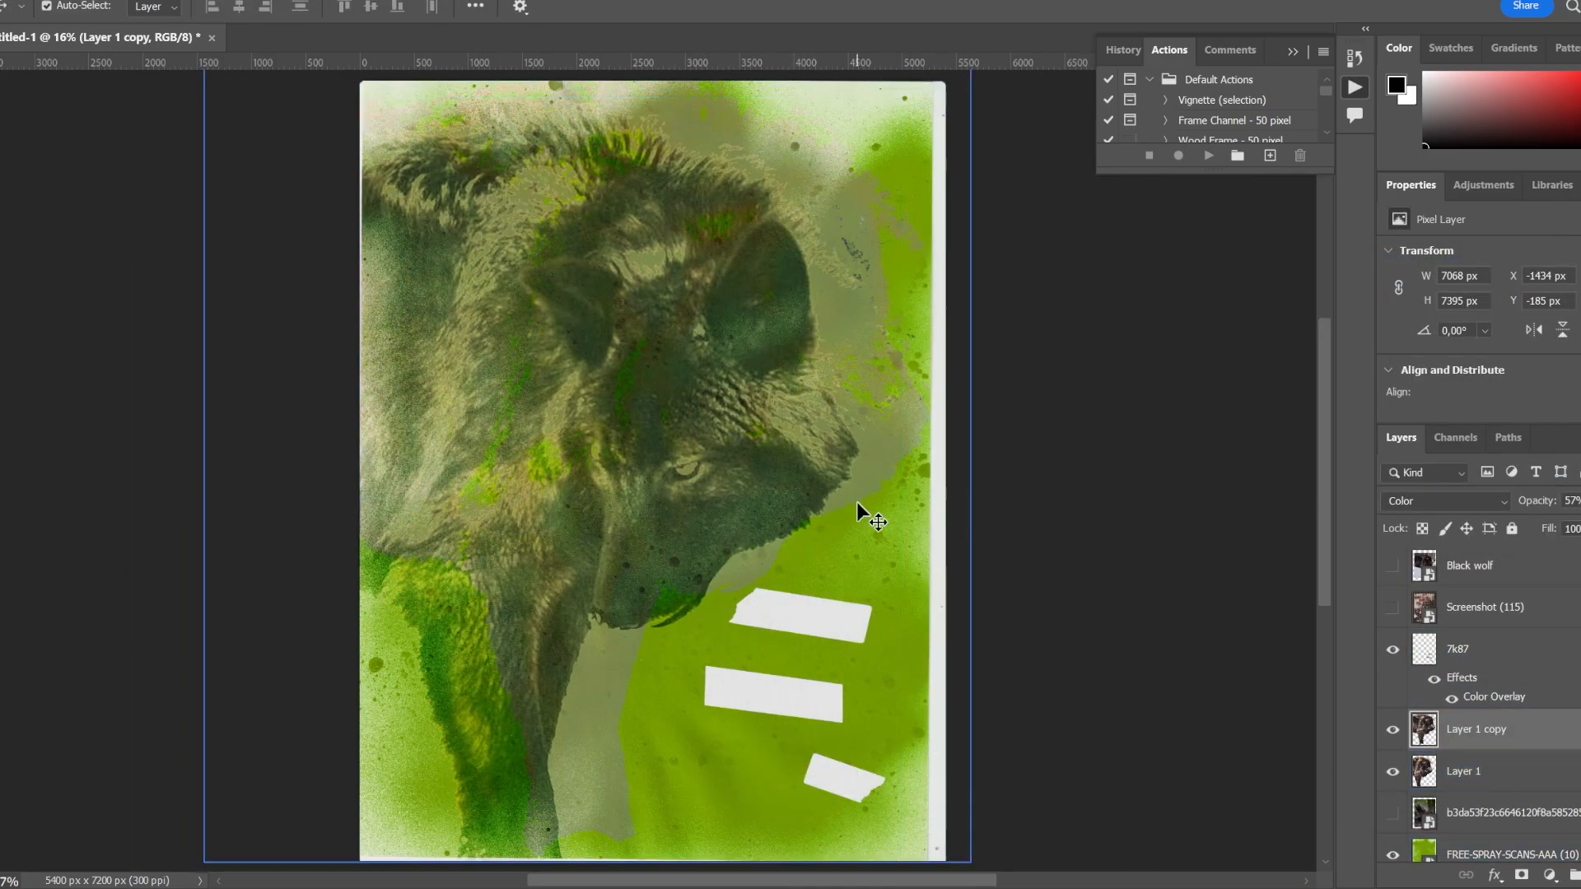
left_click_drag(881, 266, 855, 302)
key("Return")
Increase the brightness and contrast of Layer 1 with a Brightness/Contrast adjustment
left_click(1464, 772)
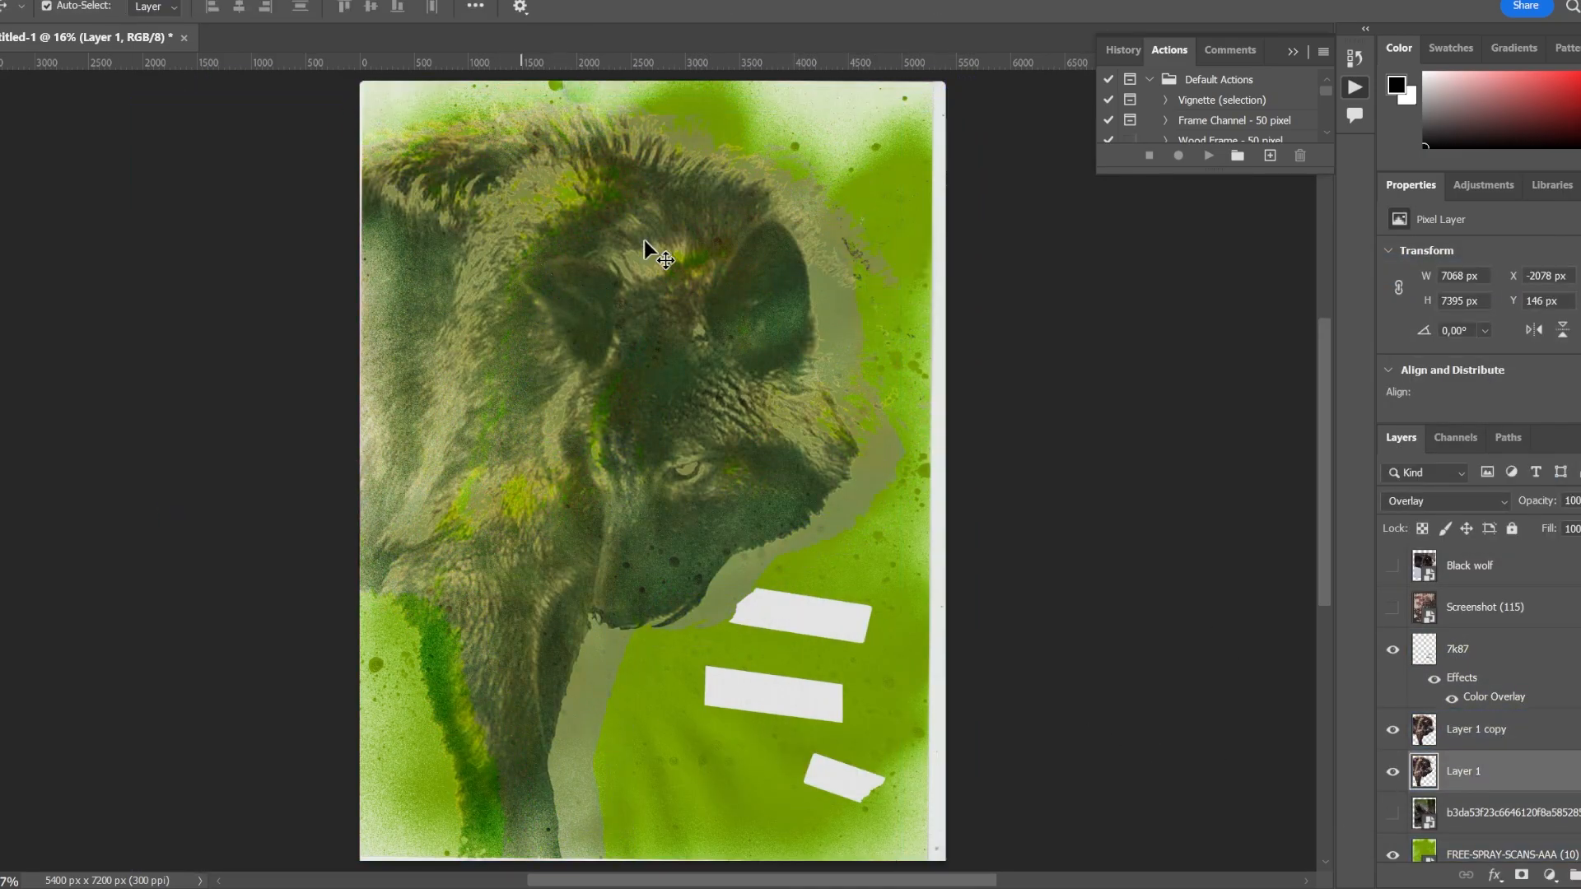
left_click(41, 1)
mouse_move(145, 28)
left_click(300, 23)
mouse_move(957, 218)
left_mouse_down()
mouse_move(1048, 219)
mouse_move(972, 218)
left_mouse_up()
left_click_drag(957, 266, 1023, 260)
left_click(1119, 194)
Apply an Exposure adjustment to Layer 1 with exposure +1.4, offset -0.0613 and gamma correction 1.49
left_click(41, 1)
mouse_move(85, 24)
left_click(303, 81)
left_click_drag(997, 303, 981, 307)
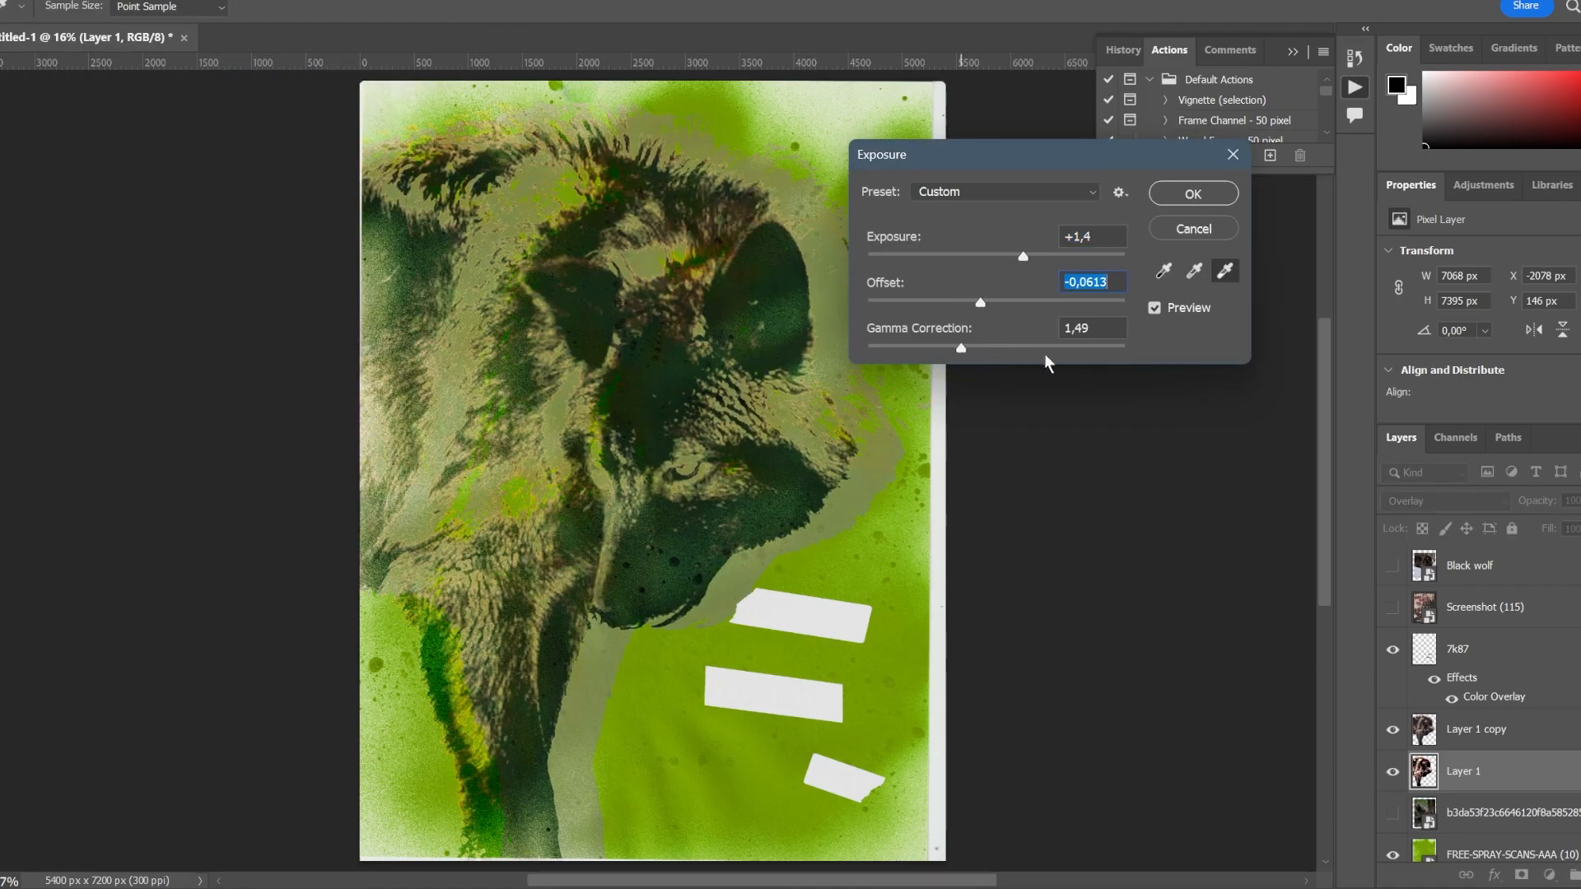
key("Tab")
left_click(1204, 193)
Lower the 7k87 tape strips slightly and restyle them with Color Overlay off and the Subtract blend mode
left_click_drag(815, 617, 816, 649)
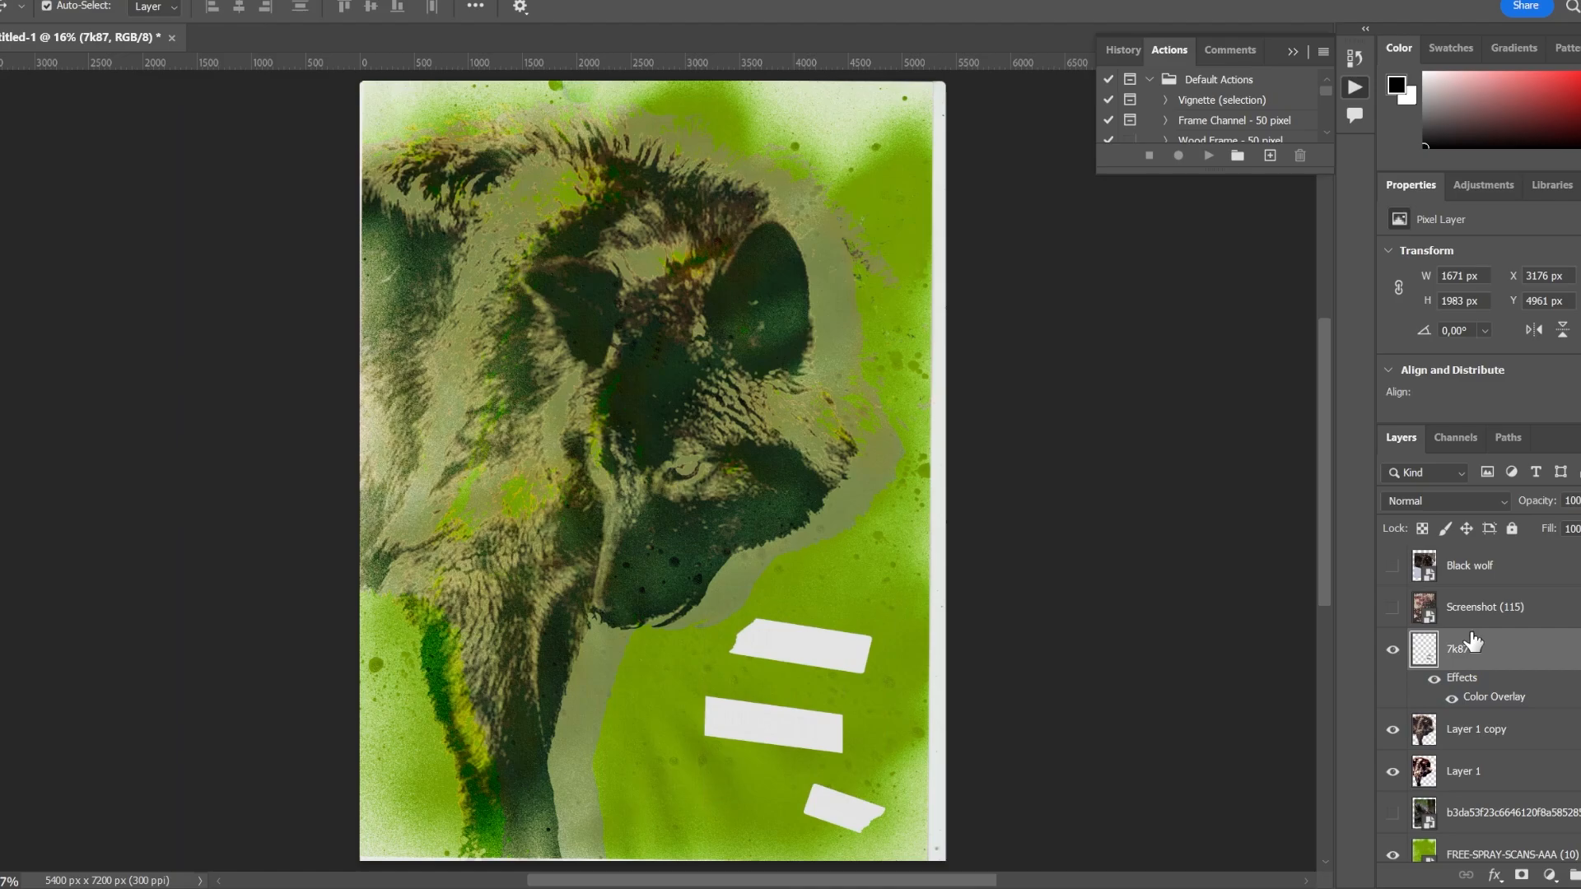
right_click(1470, 651)
left_click(1487, 49)
left_click(787, 603)
left_click_drag(1016, 263, 1205, 244)
left_click(1384, 355)
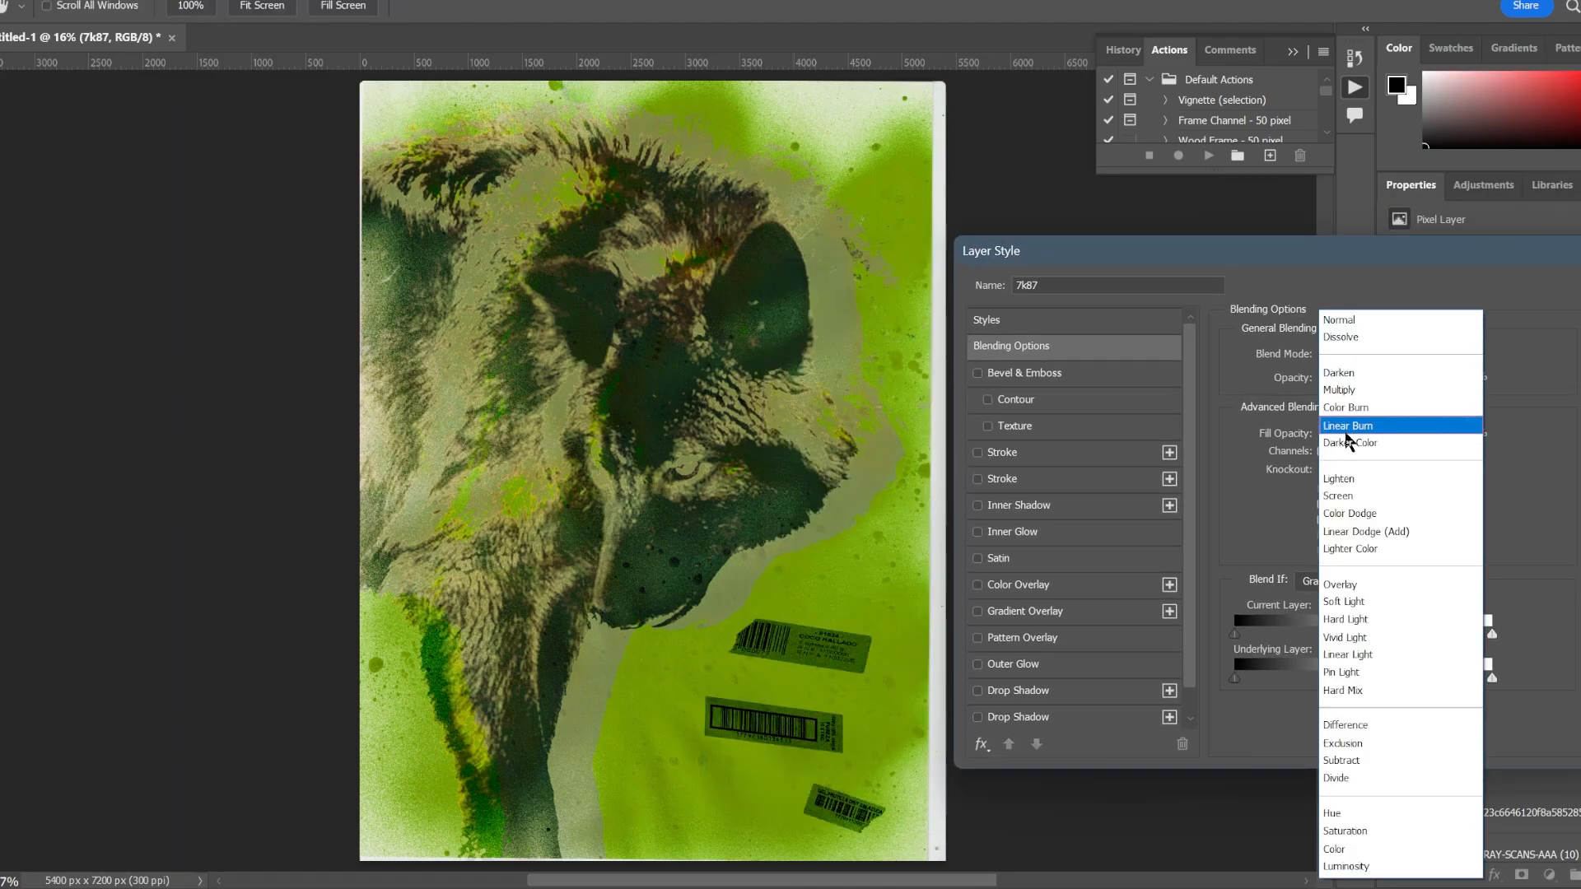
left_click(1341, 760)
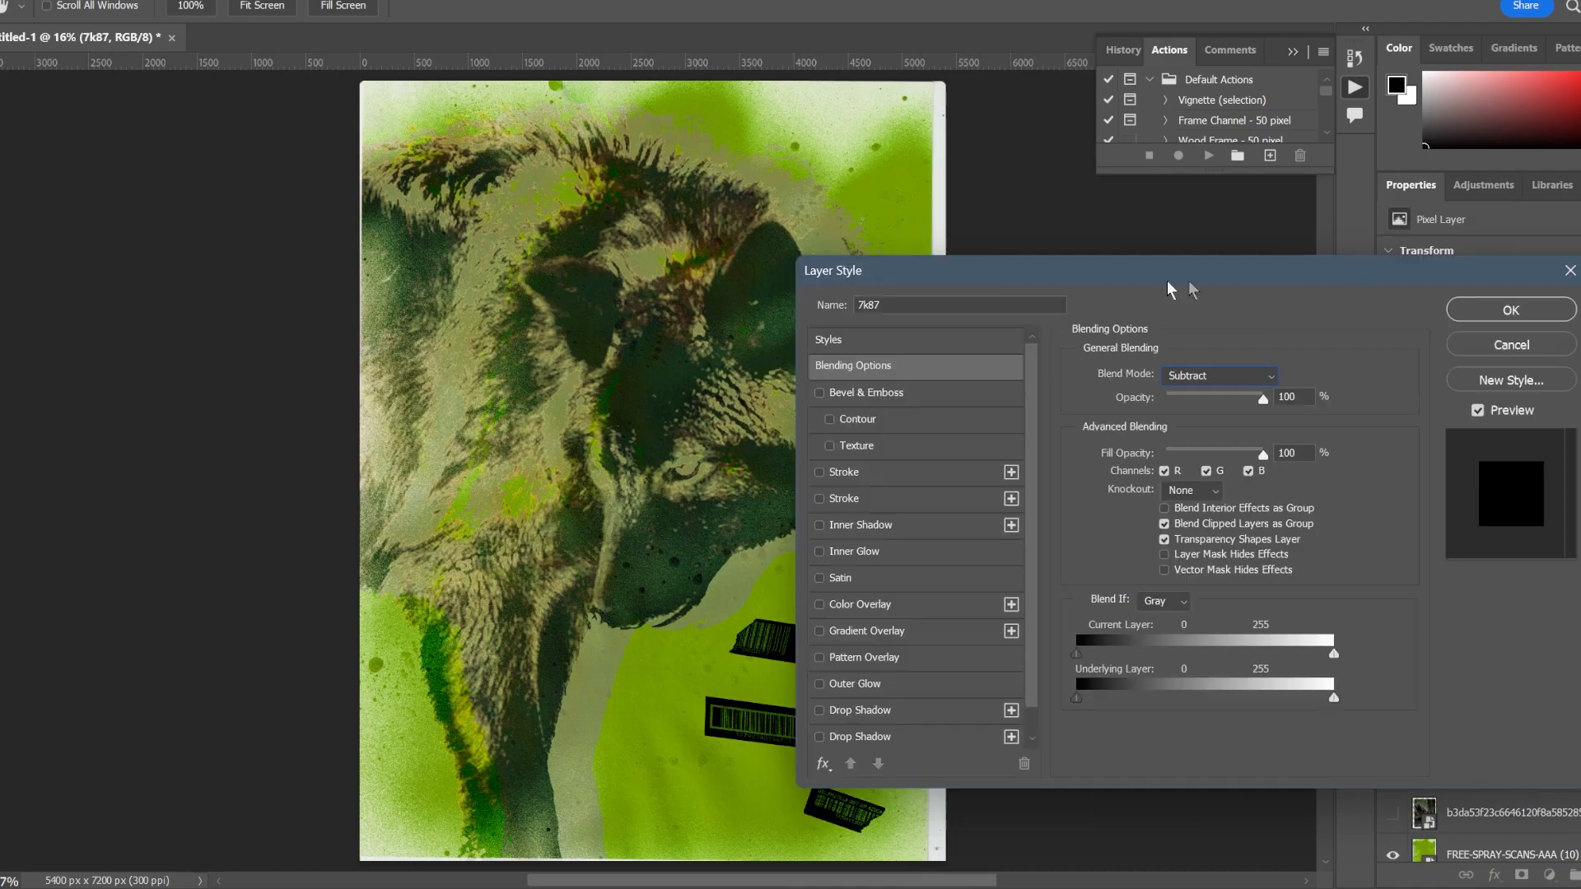
key("Return")
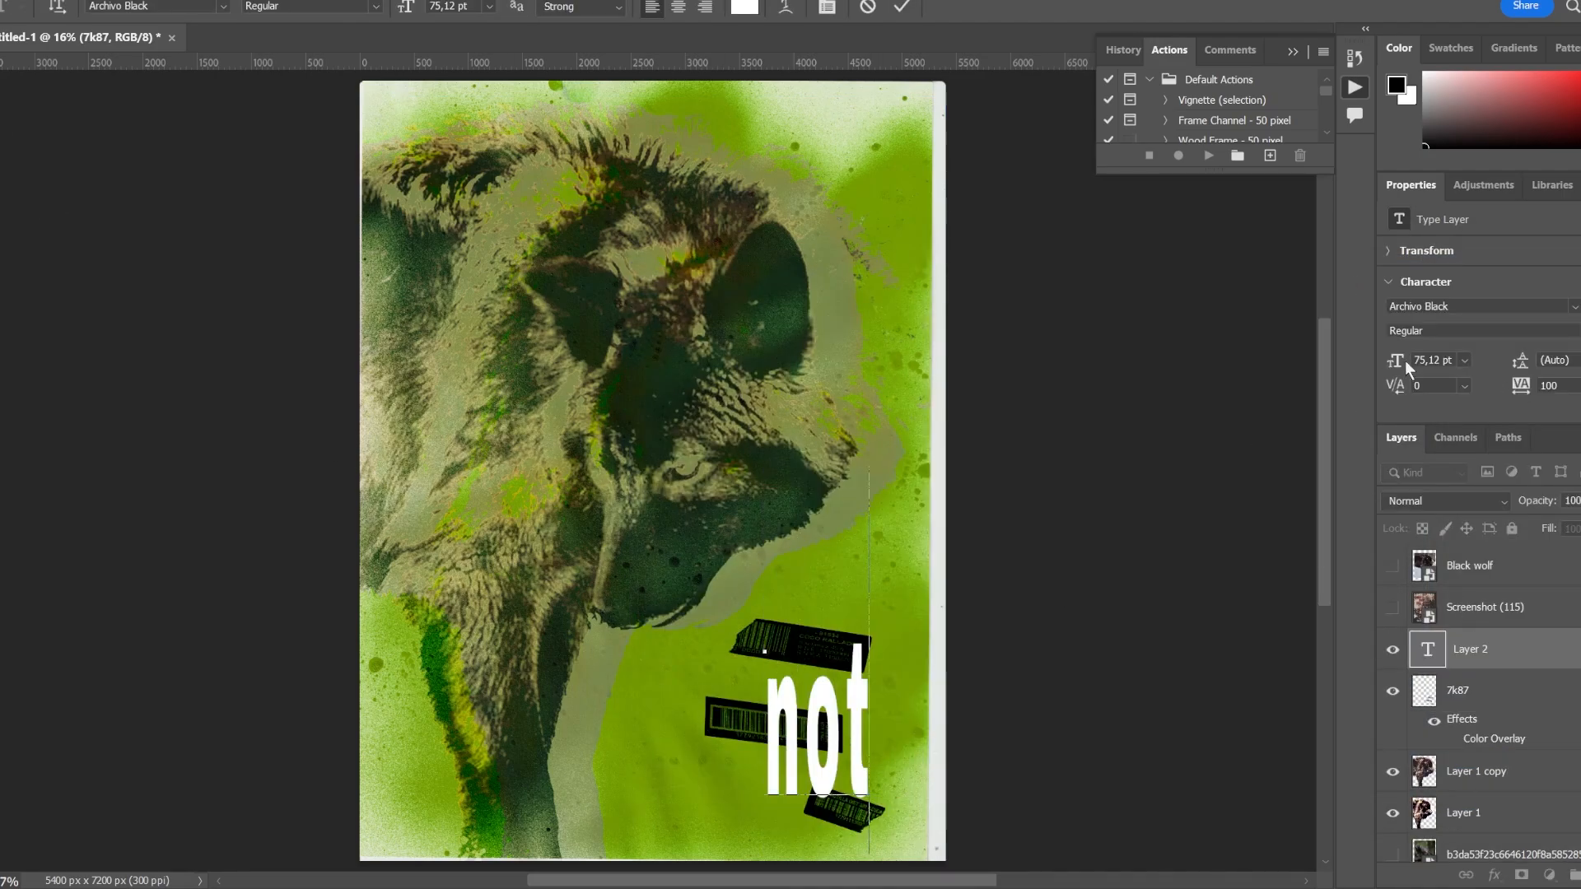
Format the text "not" at 79 pt with 189% vertical scale, 155% horizontal scale and 6 pt baseline shift
left_click_drag(1405, 359, 1400, 363)
scroll(1457, 383, "down", 2)
left_click_drag(870, 703, 766, 704)
left_click_drag(1399, 333, 815, 487)
left_click_drag(1407, 286, 1575, 357)
left_click_drag(1392, 356, 1452, 368)
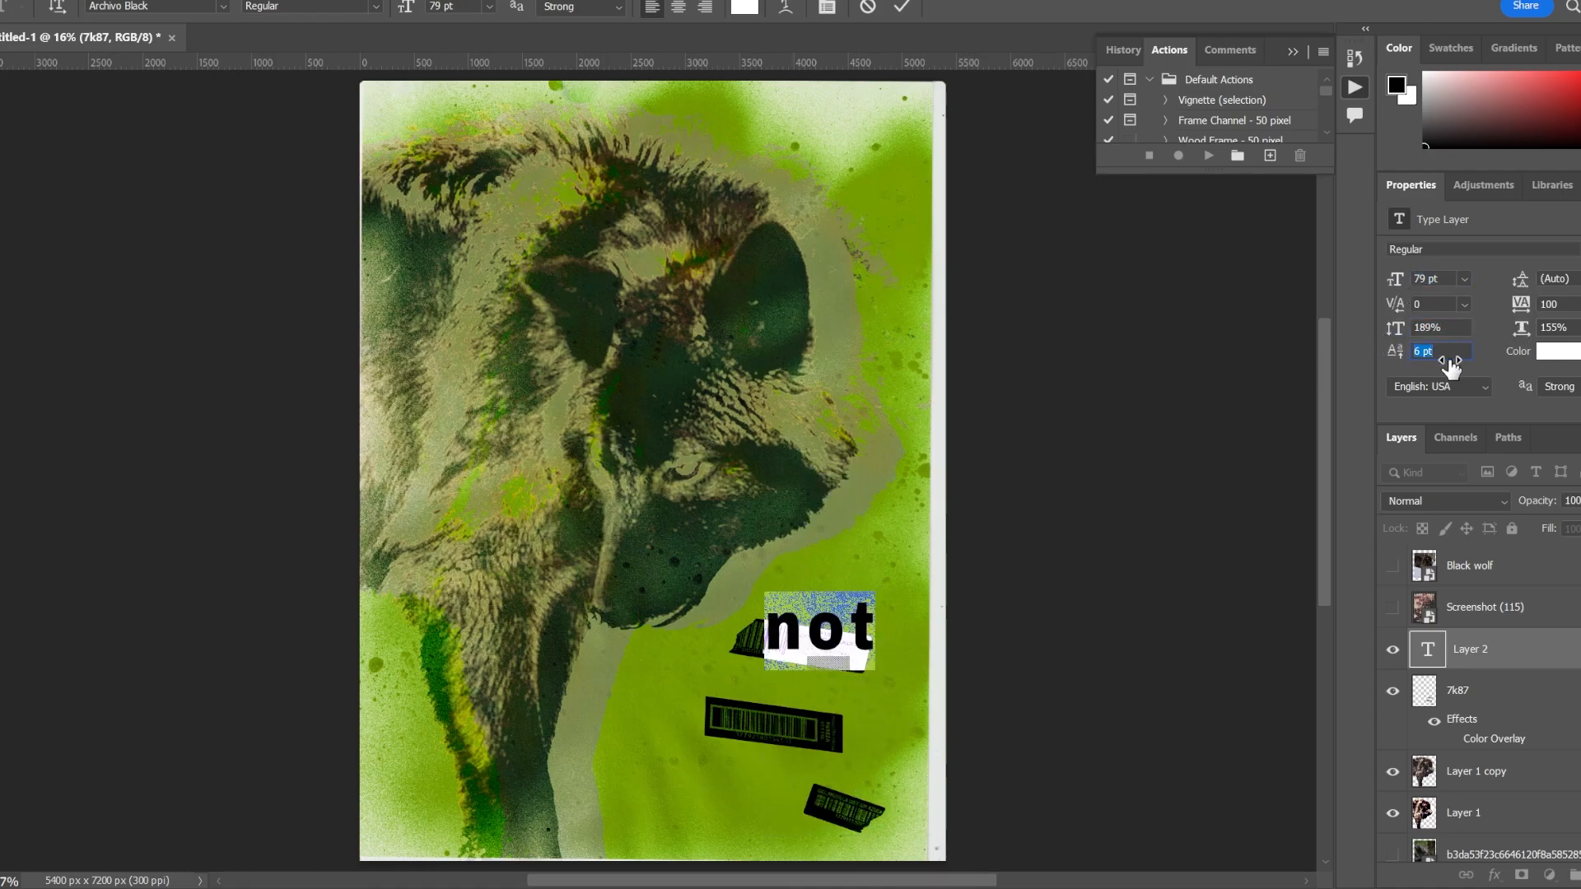
key("ctrl+t")
Create three separate white text layers reading "Not", "Worth" and "It." near the tape strips
left_click(1069, 532)
key("ctrl+z")
left_click(772, 649)
type("not")
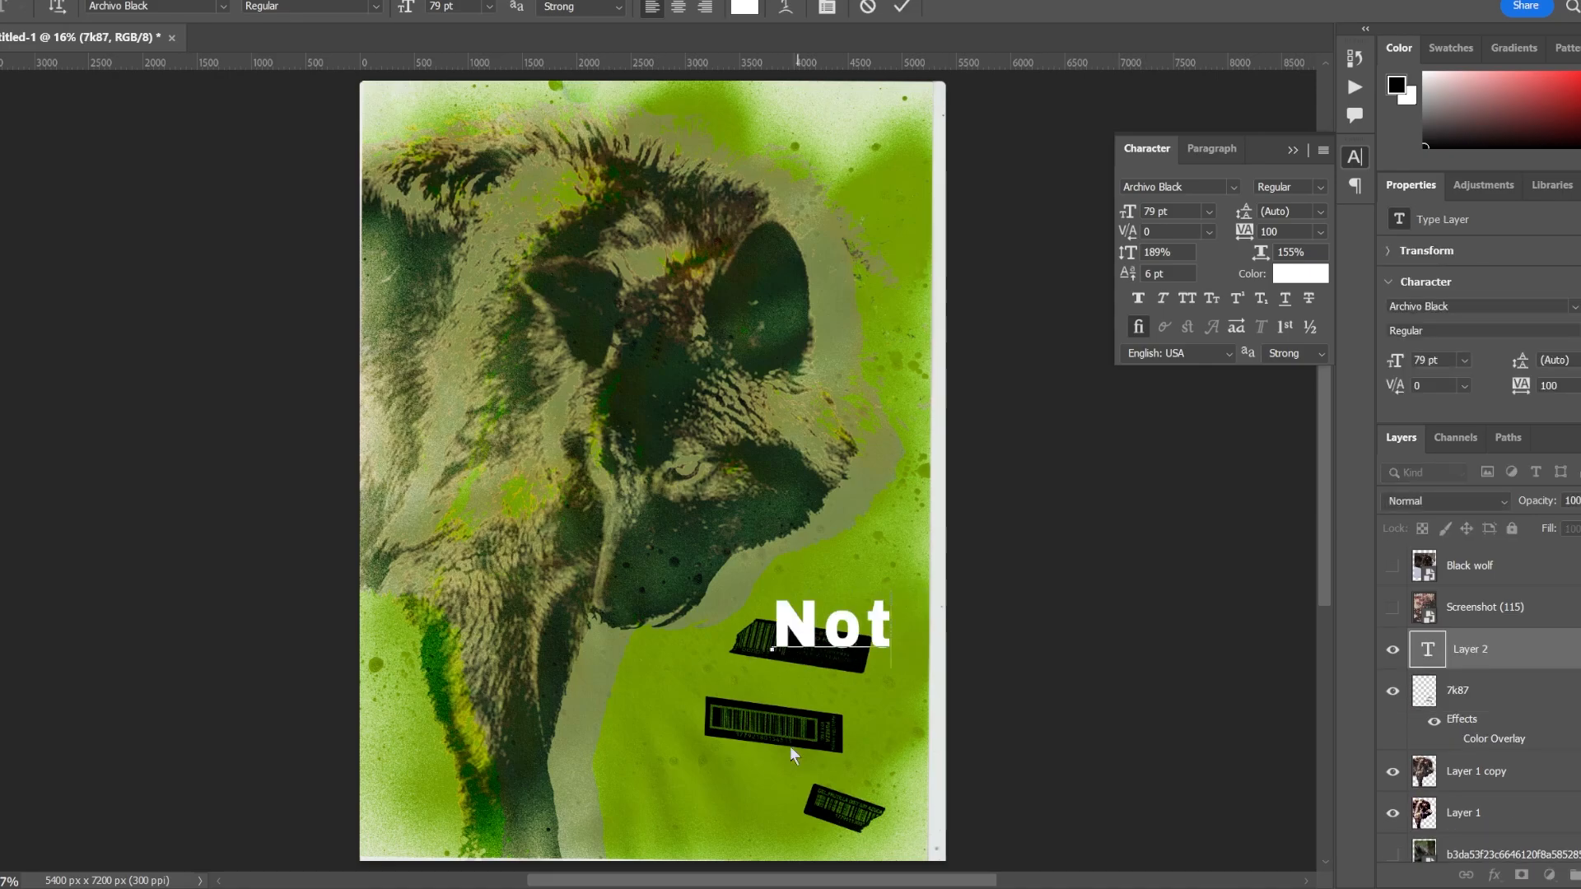
left_click(791, 748)
left_click(747, 718)
type("Worth")
left_click(678, 807)
left_click(677, 807)
type("I")
type("v")
Place the words "Not", "Worth" and "It." over the three tape strips, one on each
left_click_drag(847, 629, 811, 648)
left_click_drag(857, 708, 789, 729)
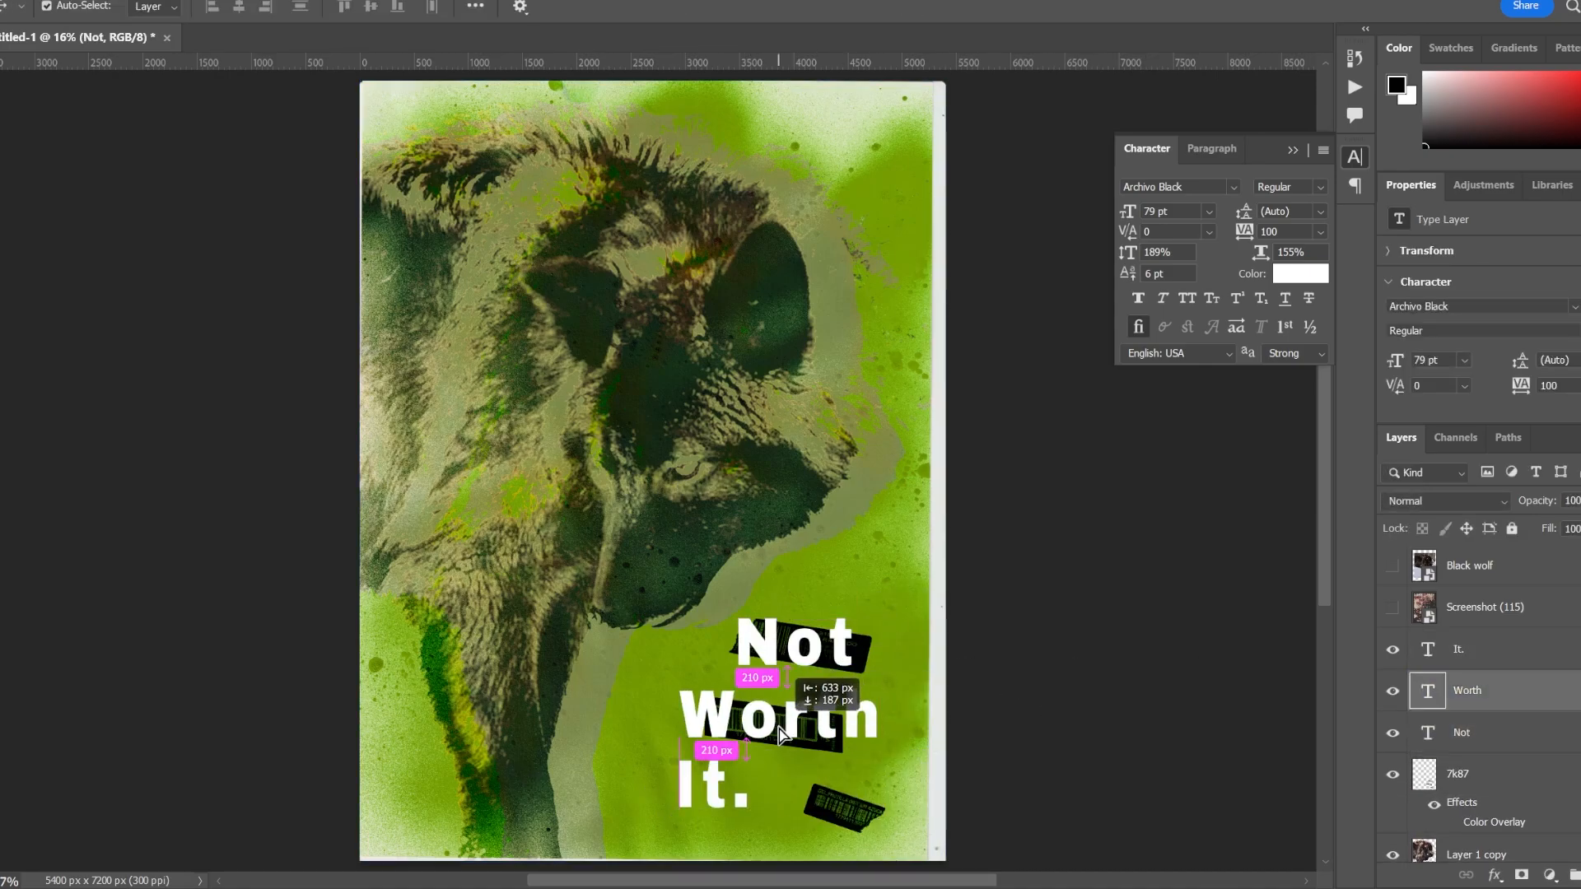
left_click_drag(715, 788, 848, 813)
Rotate "Not" clockwise to follow the slope of the upper tape strip and adjust its position
left_click(804, 644)
key("ctrl+t")
left_click_drag(939, 614, 945, 641)
left_click_drag(802, 649, 803, 650)
Tilt "Worth" clockwise, scale it down to 62.32 pt and fit it onto the middle tape strip
left_click(820, 718)
key("ctrl+t")
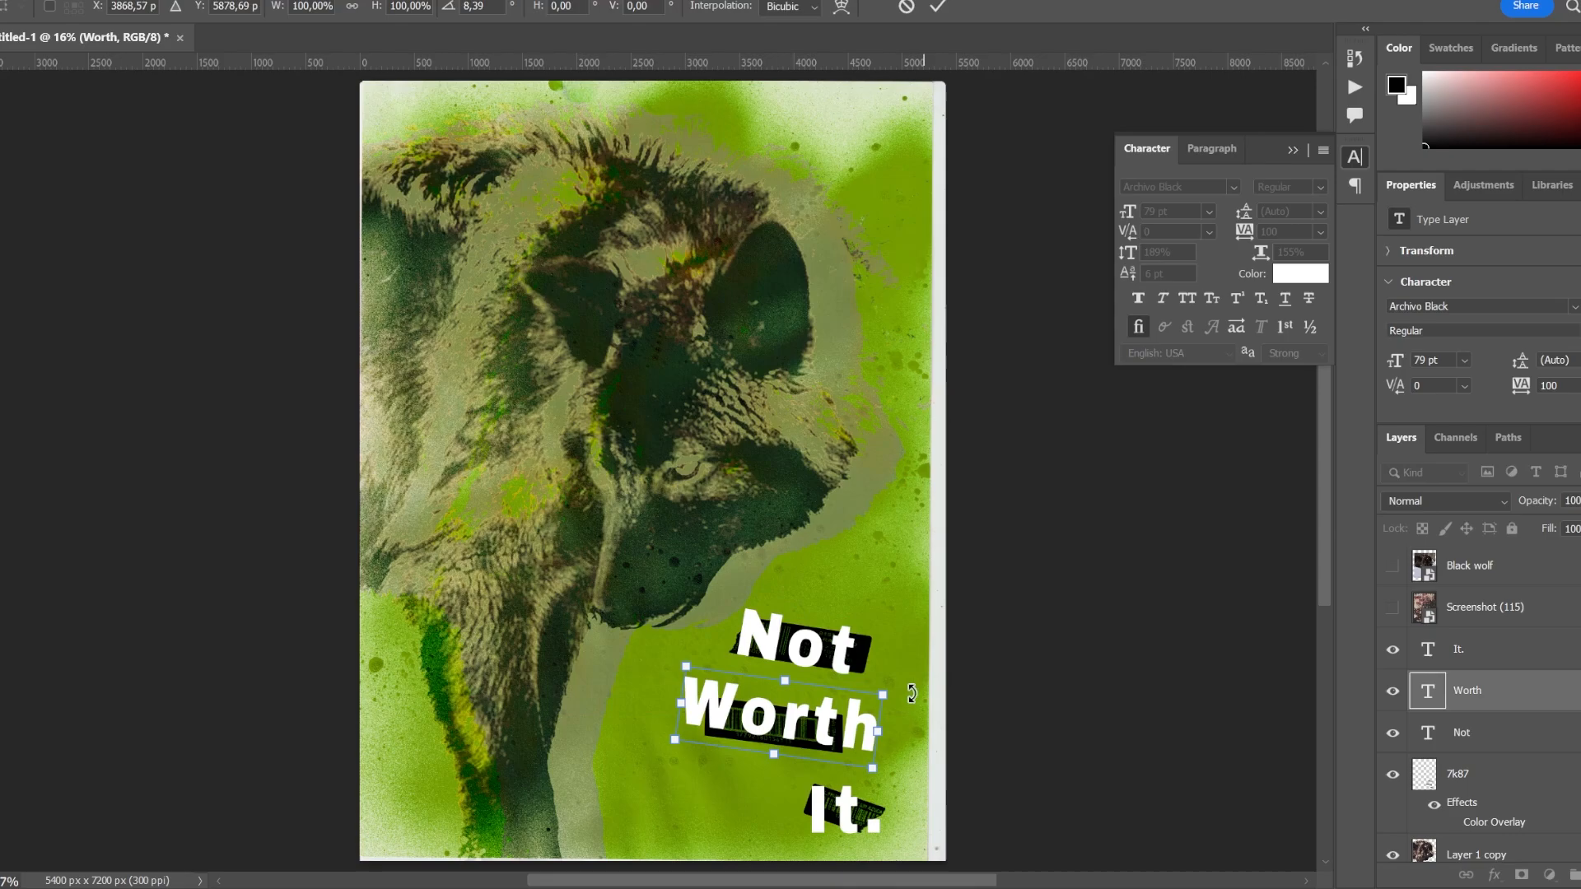
left_click_drag(911, 692, 911, 710)
left_click_drag(888, 683, 845, 696)
left_click_drag(782, 719, 802, 728)
Scale "Not" down to about 74.6% and center it on the upper tape strip
left_click(803, 651)
key("ctrl+t")
left_click_drag(863, 600, 830, 624)
left_click_drag(785, 664, 805, 651)
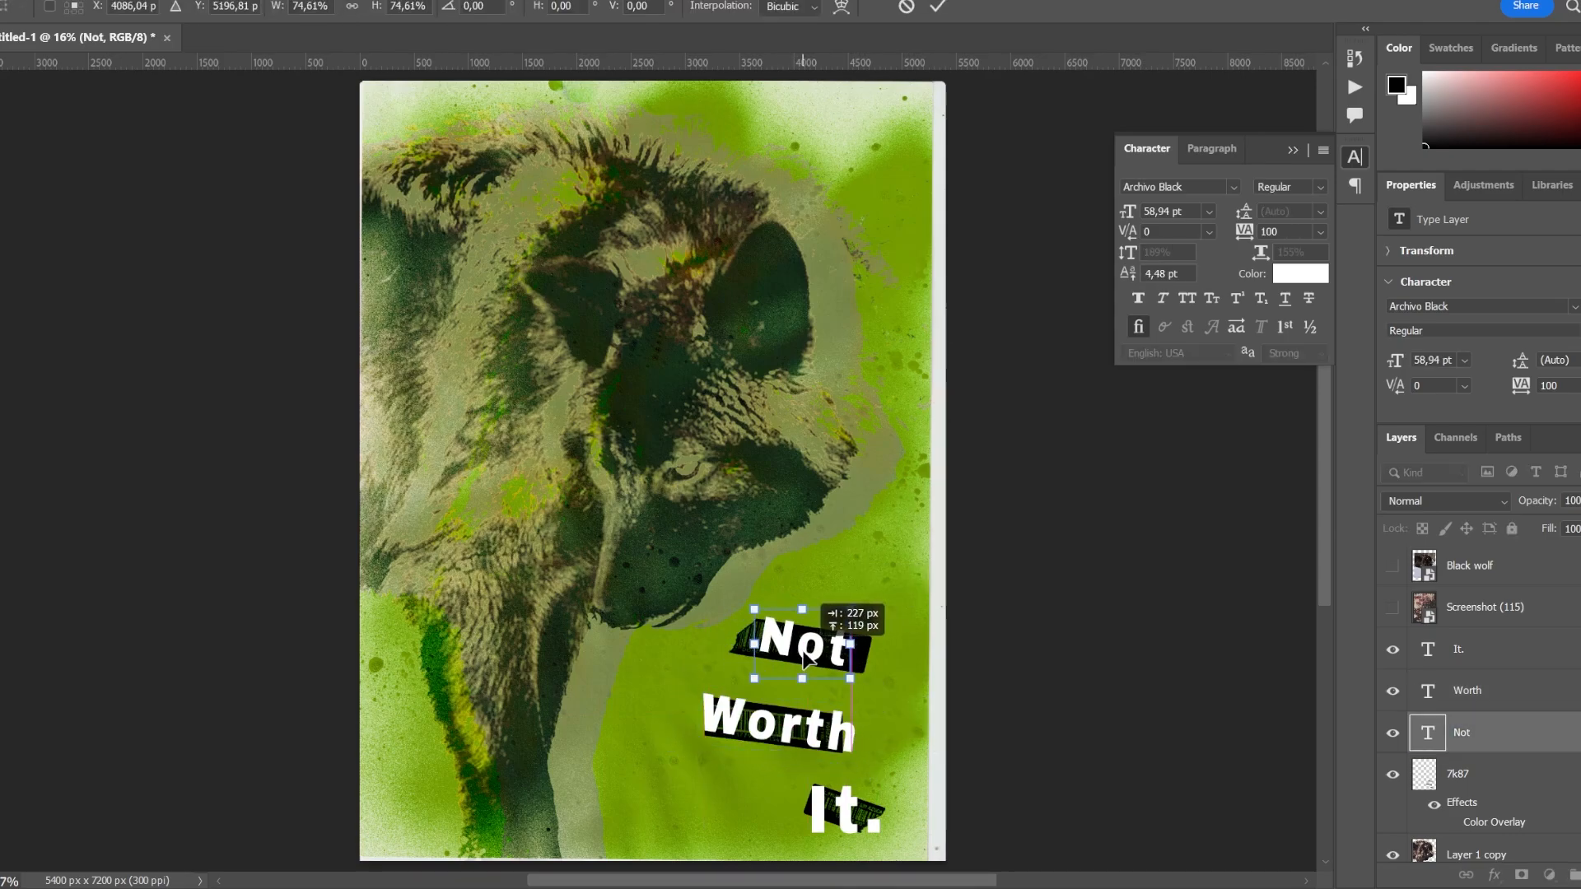
Shrink "It." to 47.64 pt, tilt it clockwise and center it on the lowest tape strip
left_click(843, 812)
key("ctrl+t")
left_click_drag(888, 776, 856, 804)
left_click_drag(833, 829, 889, 810)
left_click_drag(832, 819, 840, 818)
key("Return")
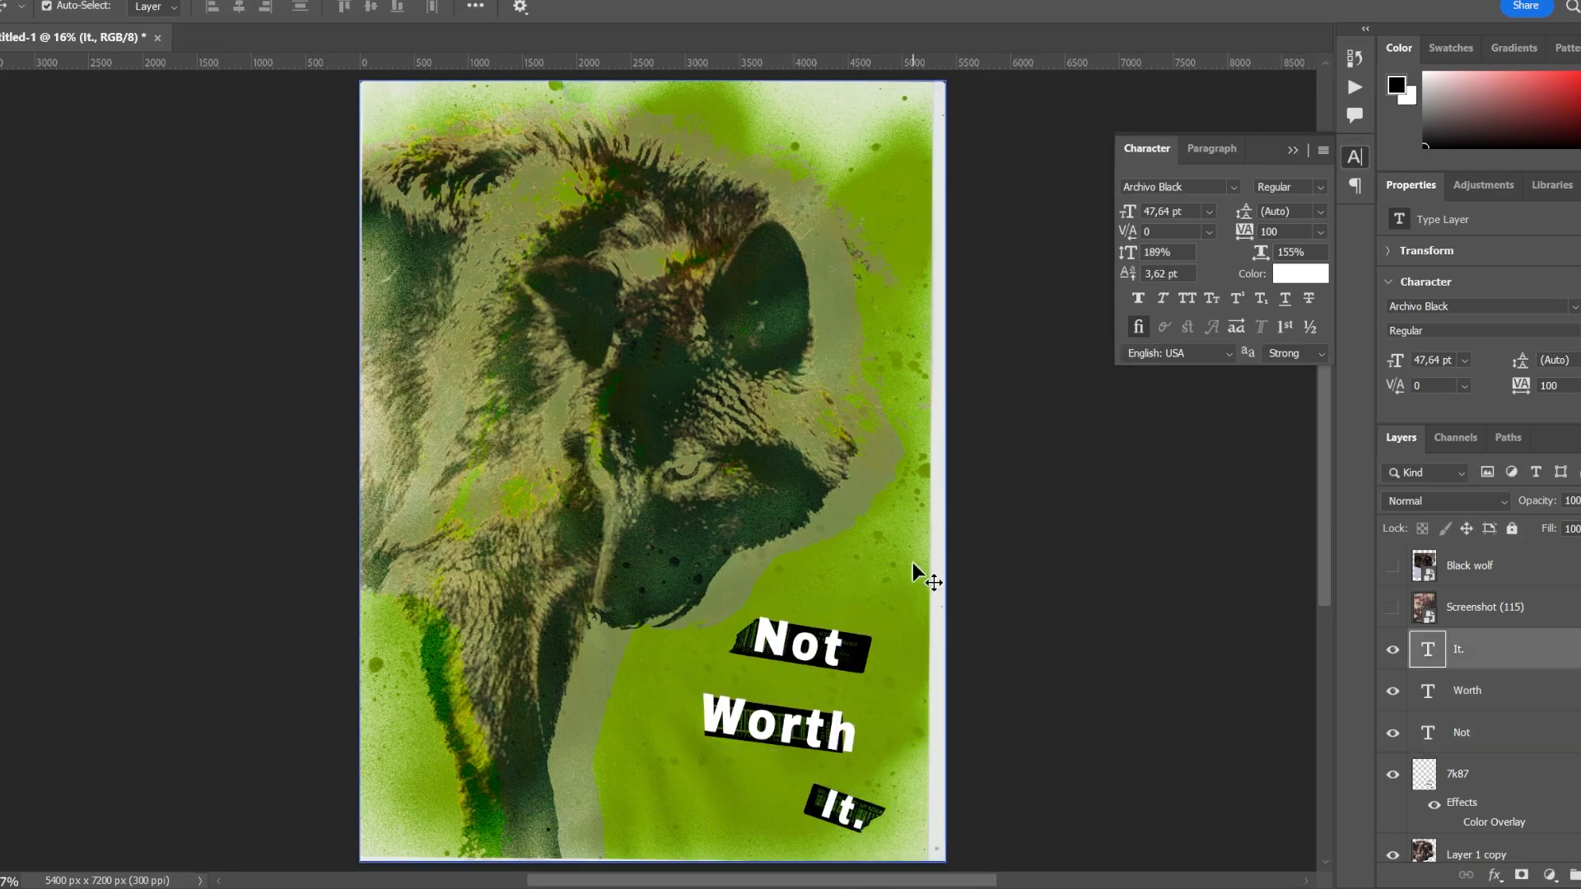
Move the three text layers and the 7k87 tape strips together slightly up and to the left
left_click(1524, 692, "ctrl")
left_click(1528, 733, "ctrl")
left_click(1537, 776, "ctrl")
key("ctrl+t")
left_click_drag(801, 686, 791, 661)
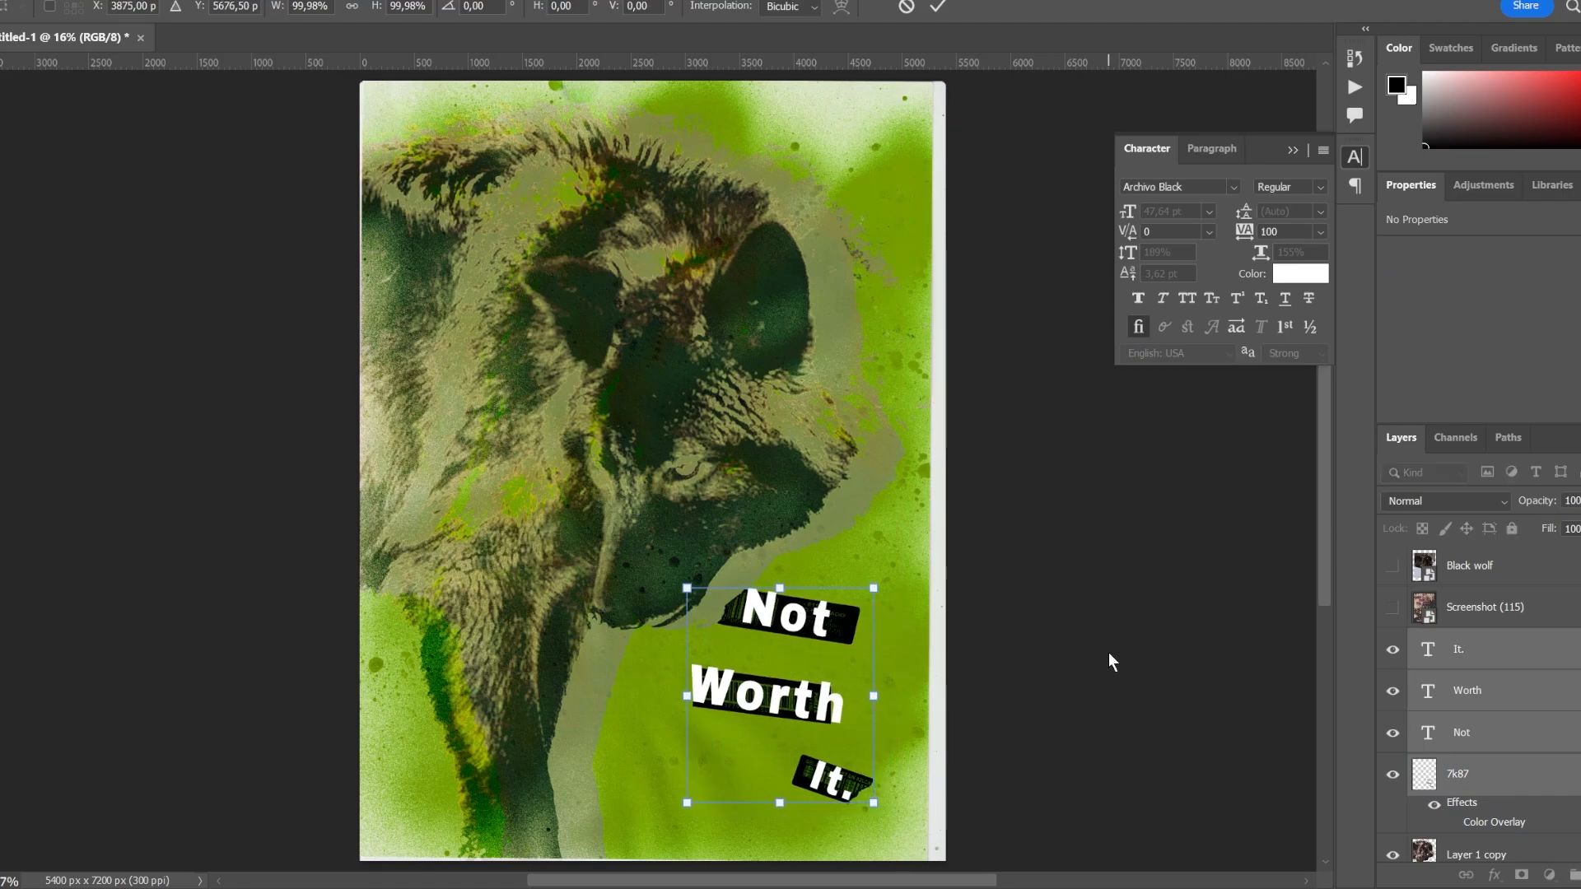
key("Return")
Enlarge "It." to 54.35 pt on the lowest tape strip
left_click(830, 781)
key("ctrl+t")
key("Return")
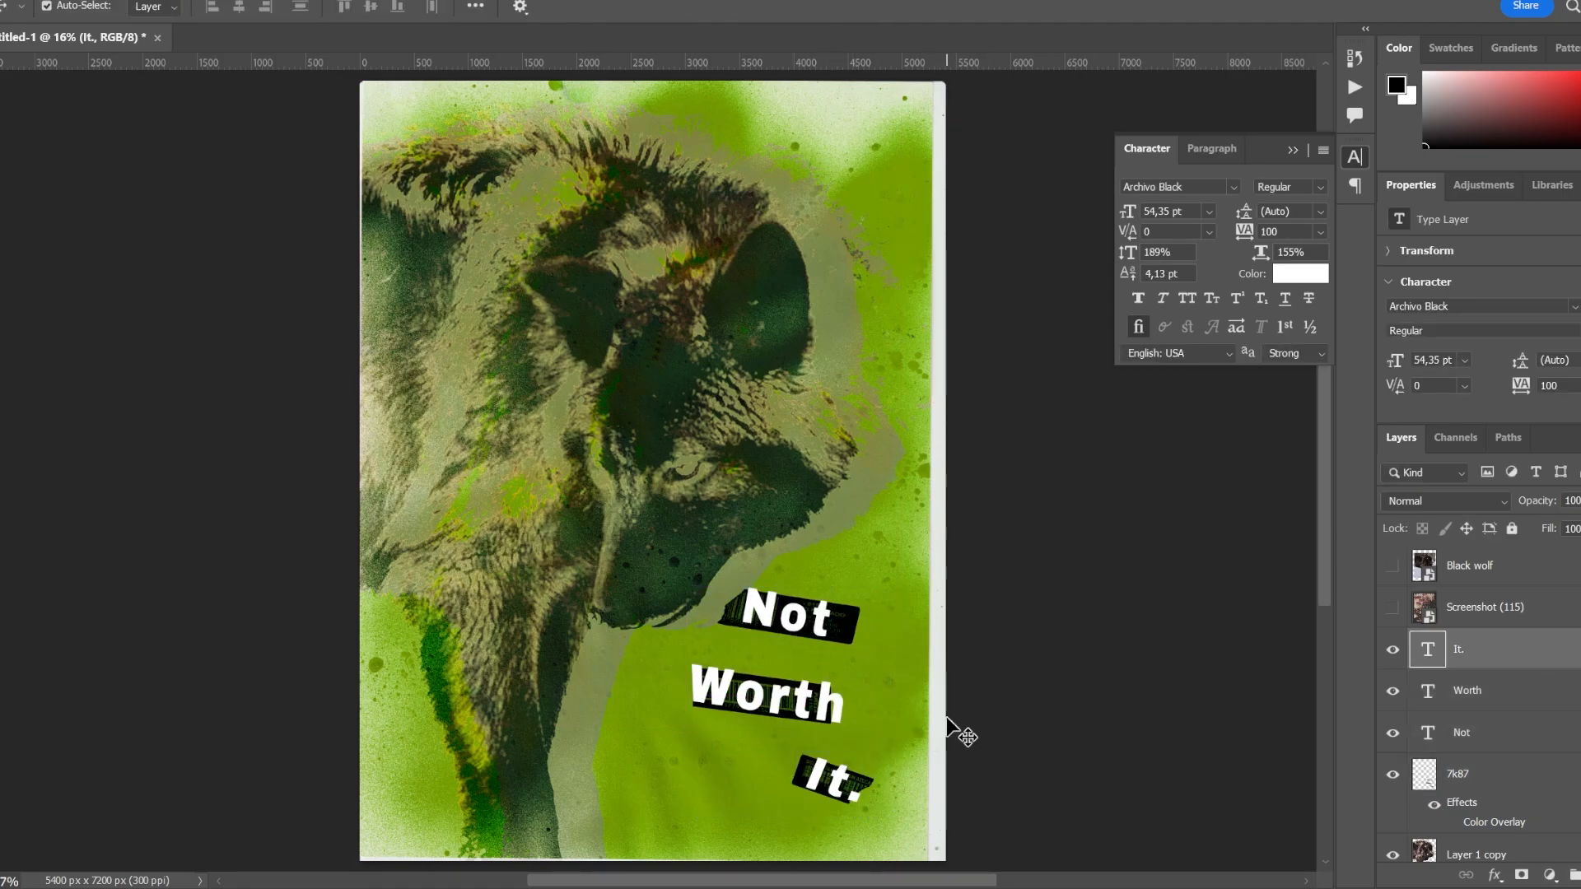
Browse additional sans serif Marker fonts and change "Not" to PF Scandal Black
left_click(807, 616)
left_click(1575, 306)
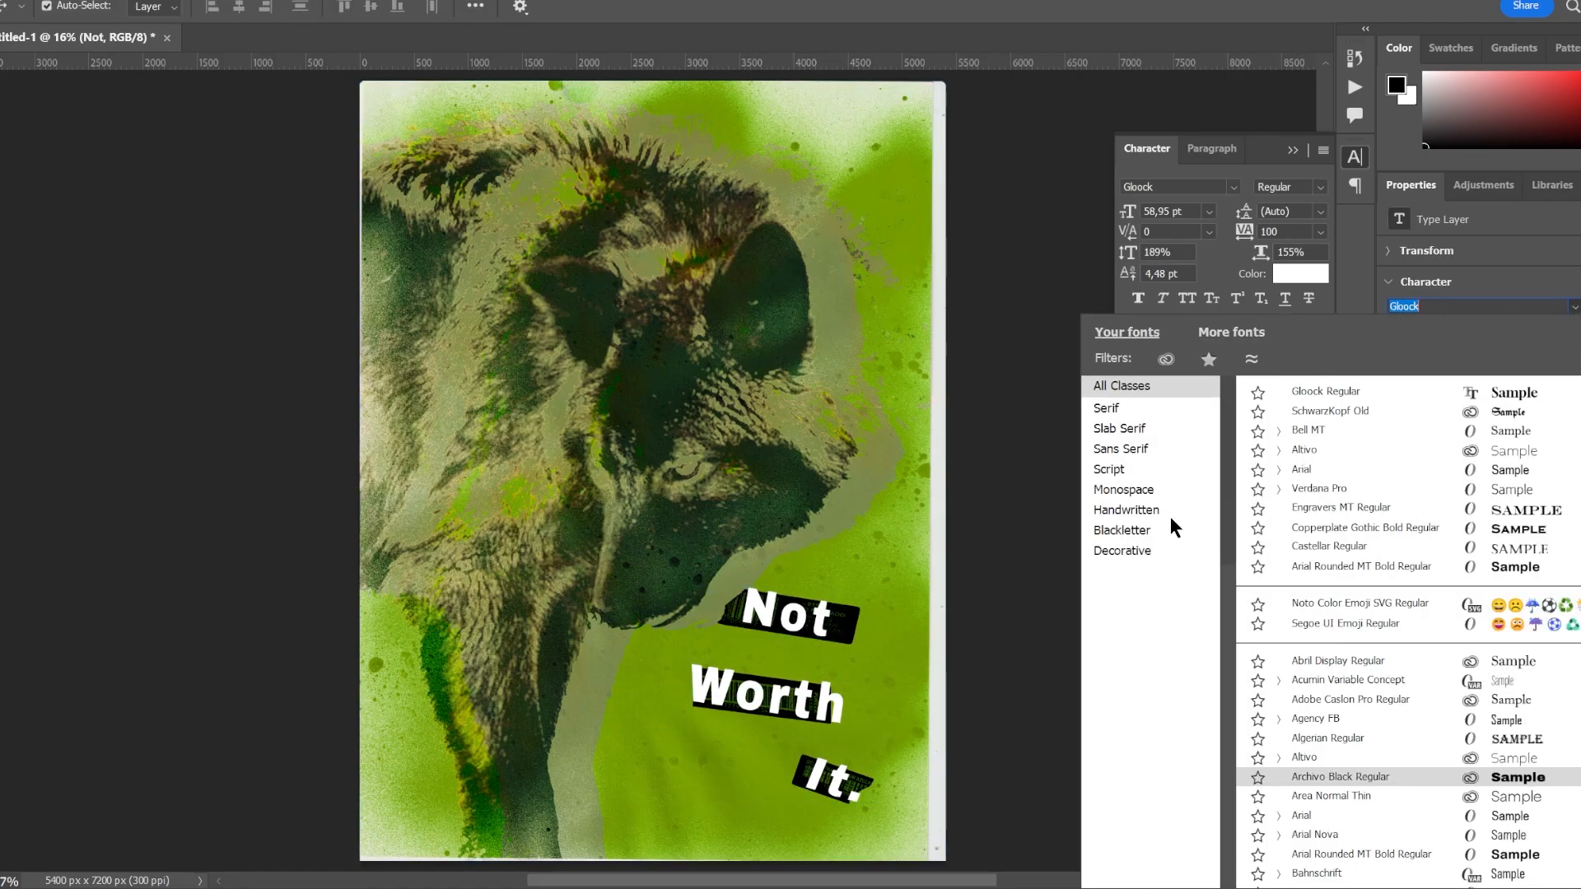
left_click(1125, 450)
left_click(1232, 333)
scroll(1137, 659, "down", 4)
left_click(1106, 822)
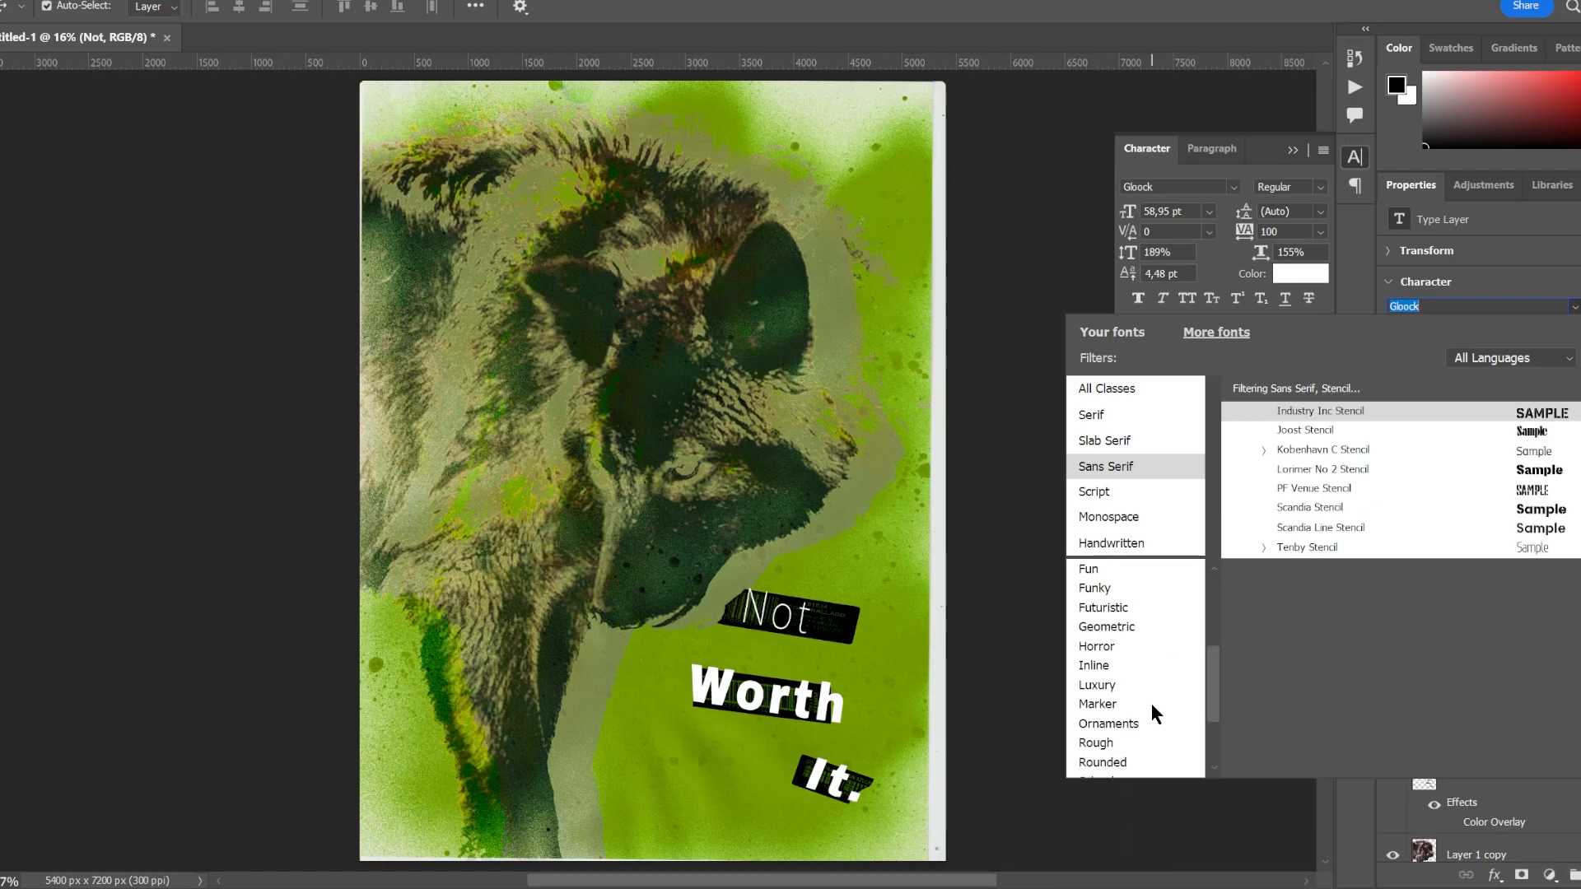
left_click(1098, 704)
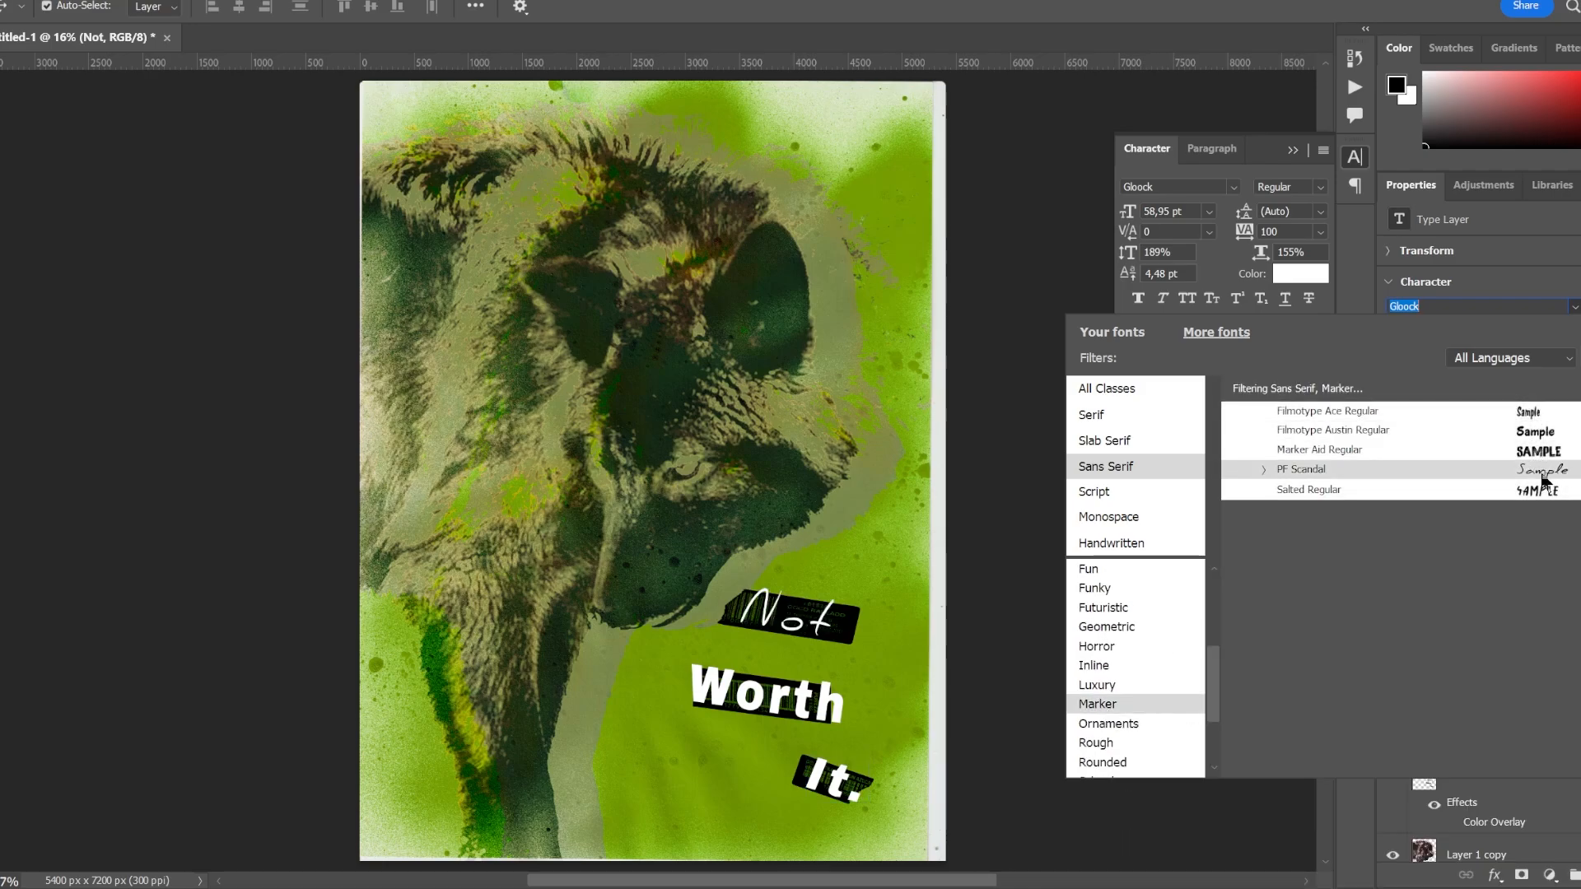
left_click(1264, 470)
left_click(1302, 529)
Change the font of "Worth" and "It." to PF Scandal Black
left_click(827, 709)
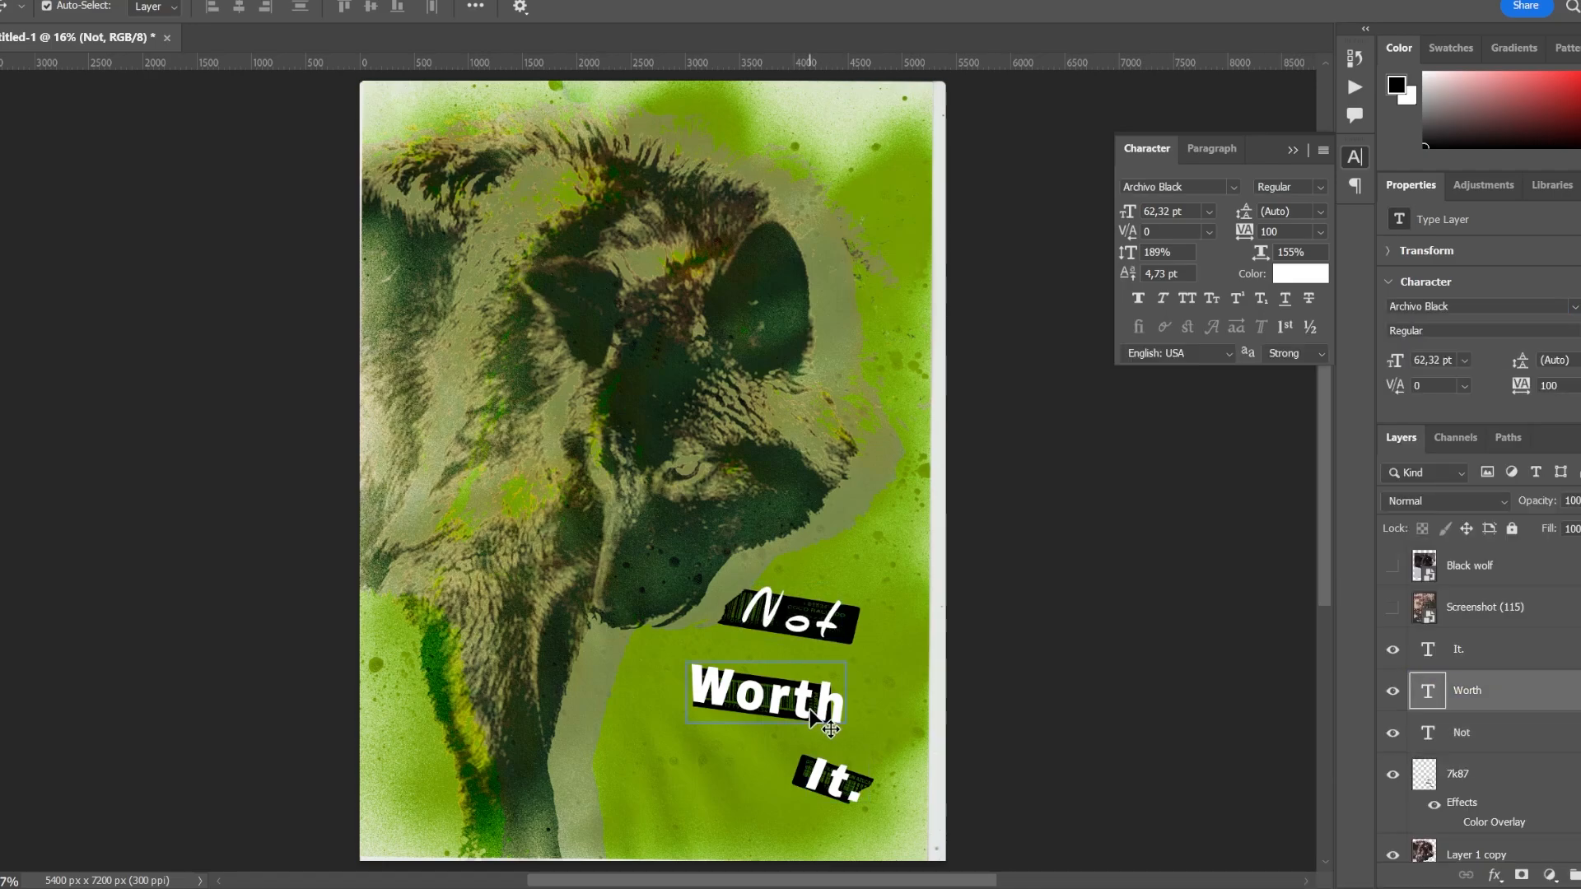
left_click(1575, 307)
left_click(1318, 528)
left_click(848, 792)
left_click(1575, 307)
left_click(1443, 529)
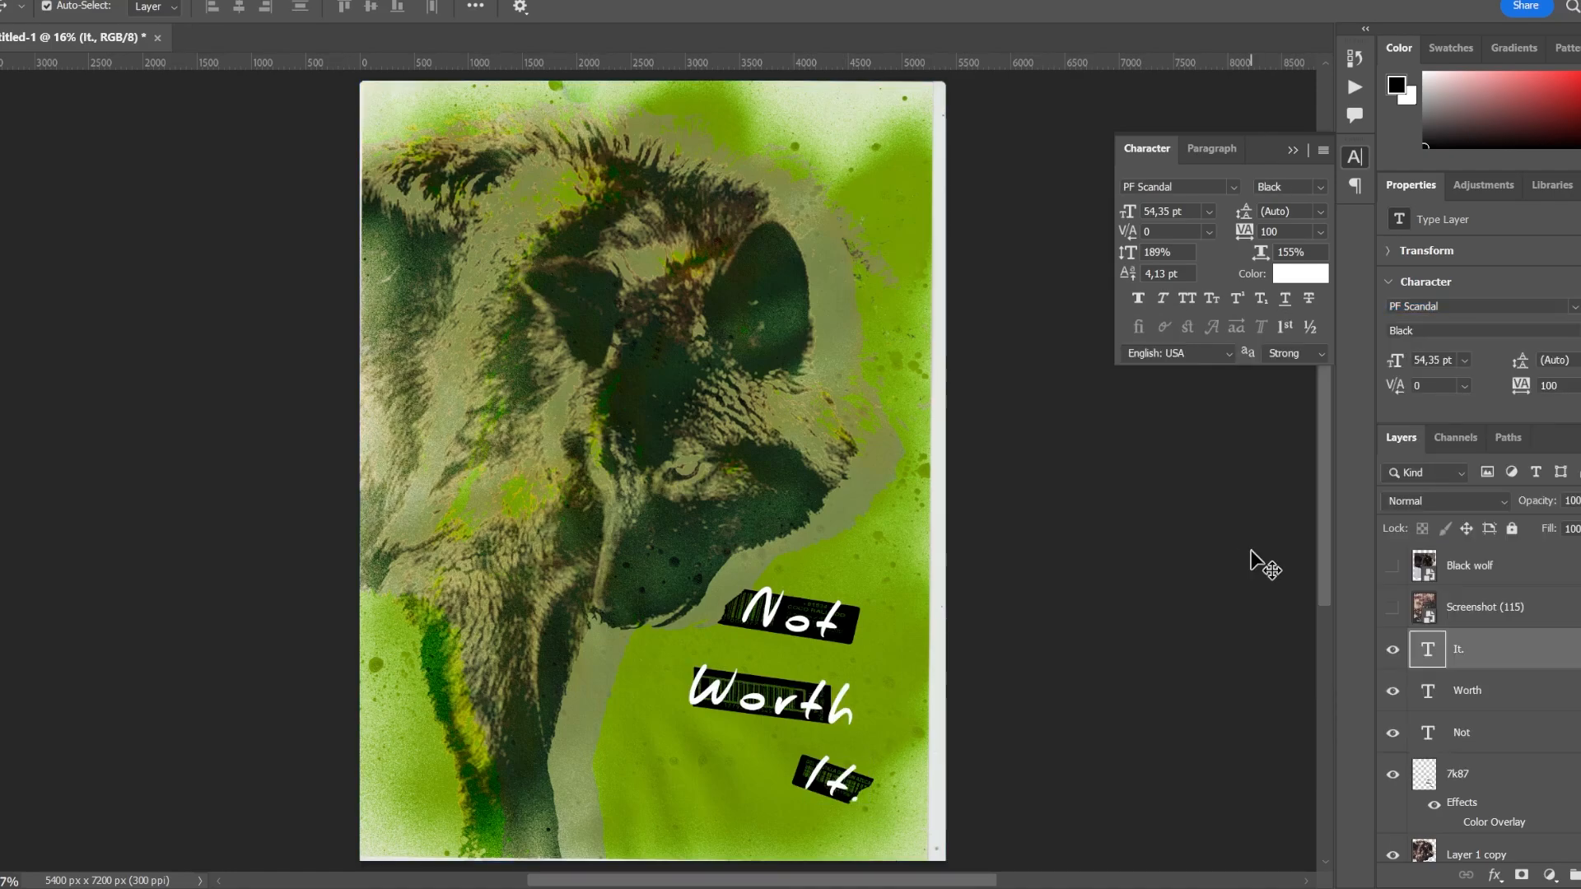
left_click(1470, 732, "shift")
right_click(1470, 733)
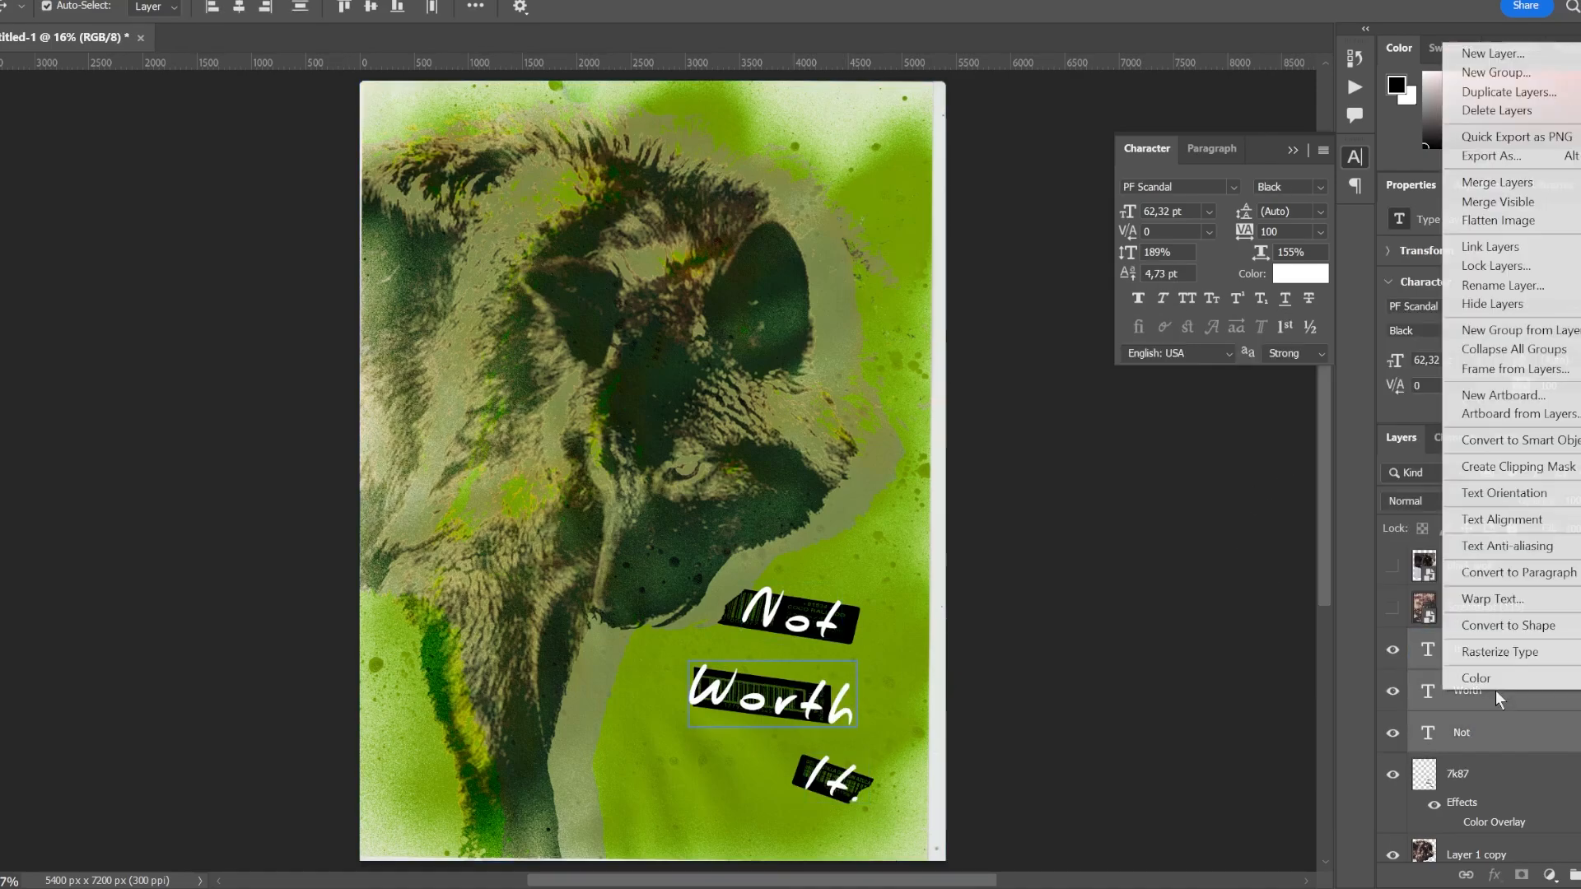
left_click(1052, 531)
key("ctrl+t")
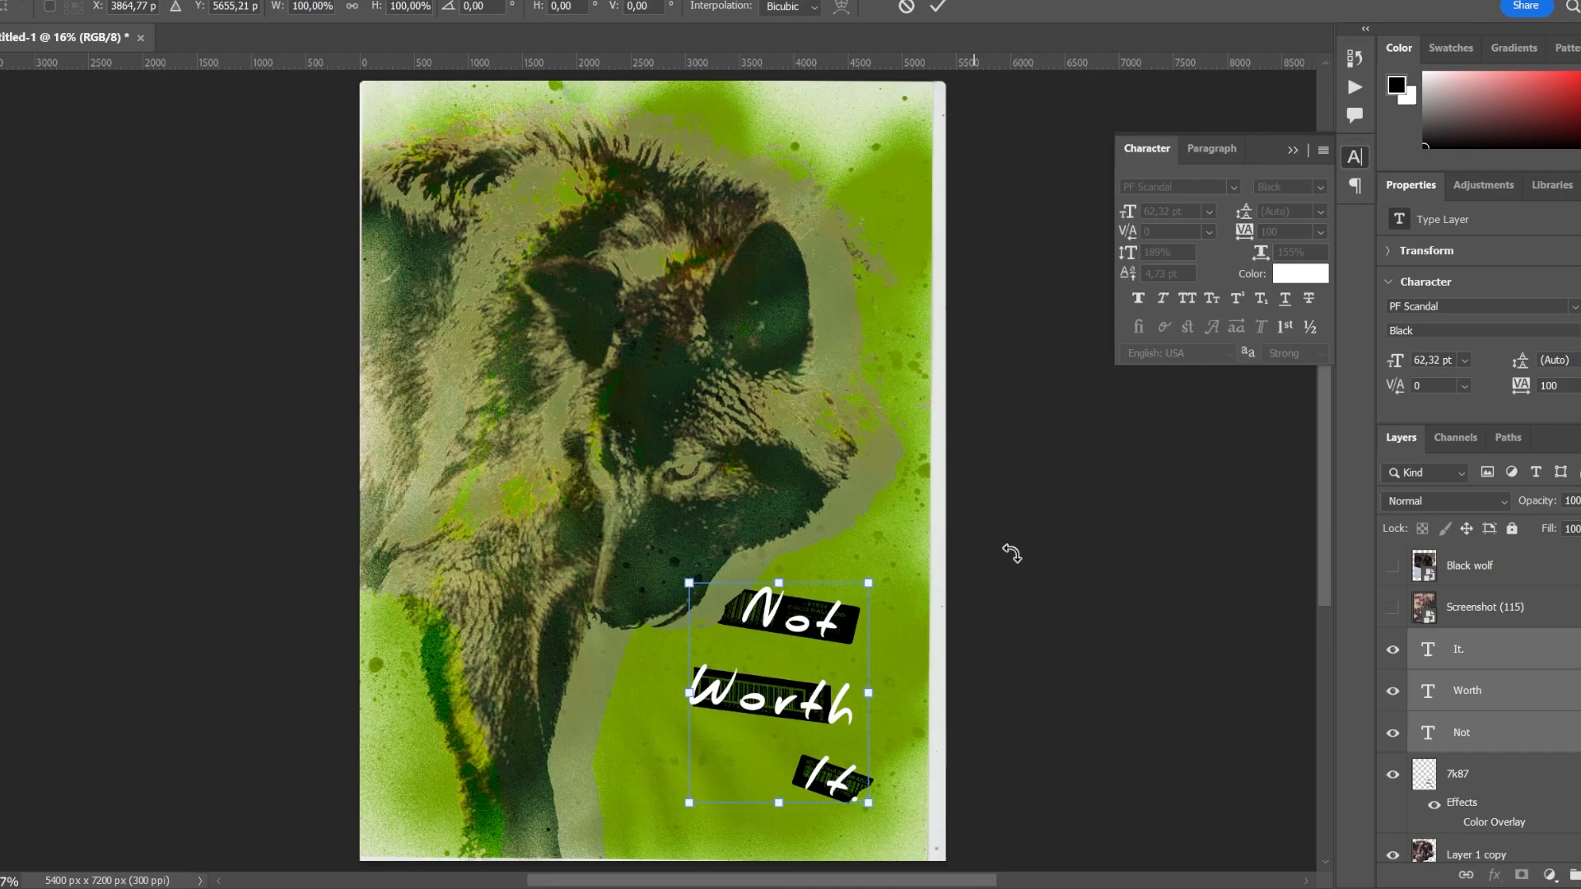
key("Escape")
Rotate "Not" slightly counter-clockwise and increase its horizontal scale to widen the lettering
left_click(830, 779)
left_click(799, 618)
key("ctrl+t")
left_click_drag(898, 554, 893, 537)
left_click(1071, 568)
scroll(1453, 346, "down", 1)
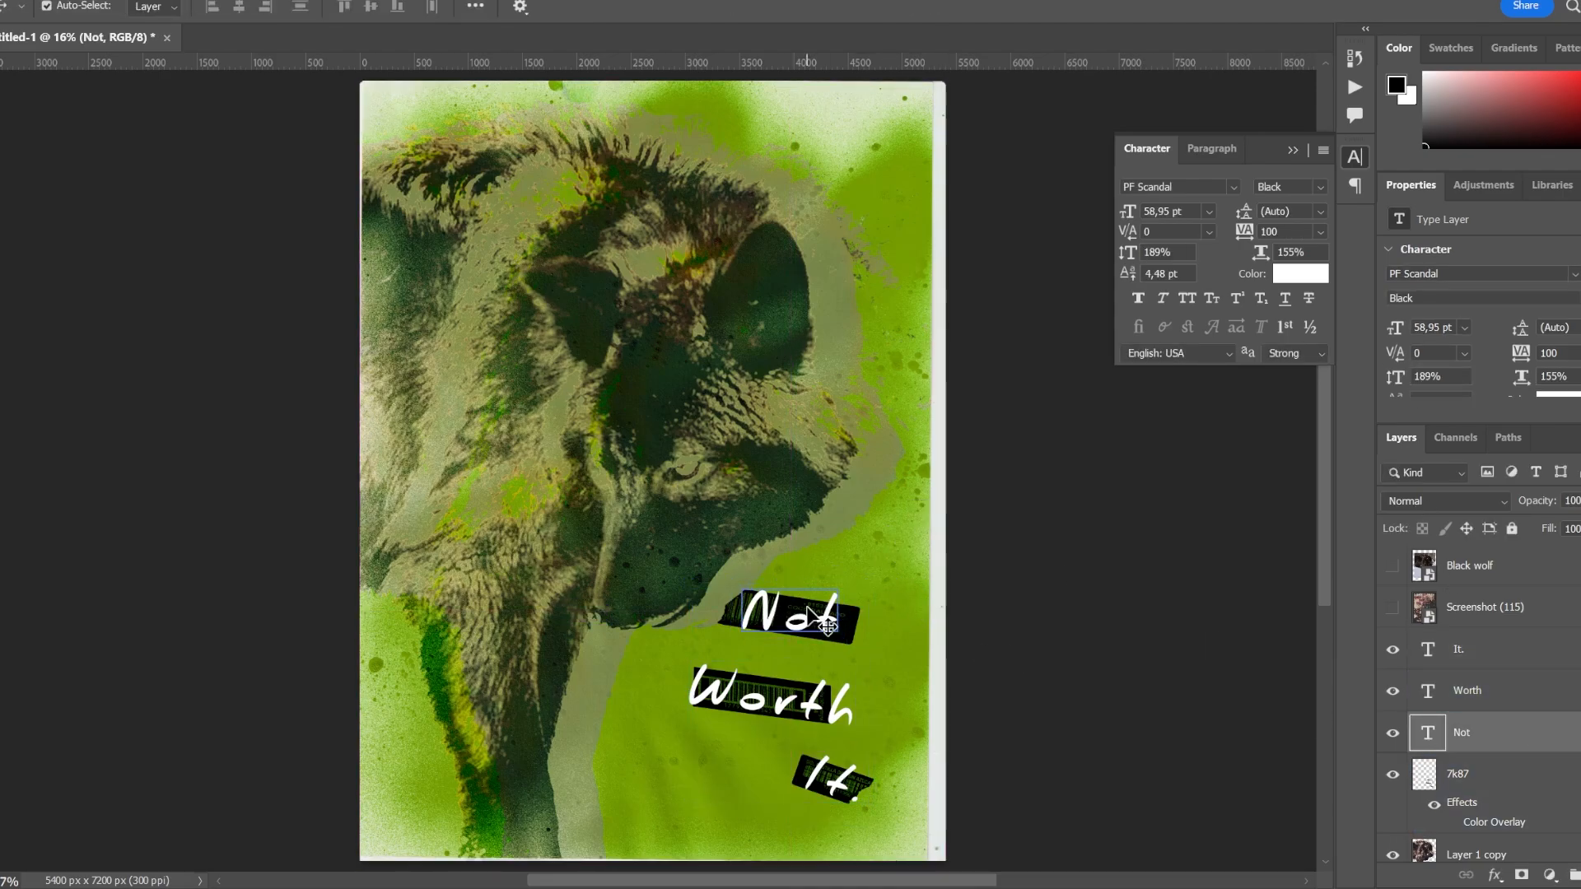
double_click(806, 619)
scroll(1515, 337, "down", 1)
left_click_drag(1523, 329, 1565, 333)
Set the horizontal scale of "Worth" to 200%, then resize and reposition it over the middle tape strip
left_click(1467, 696)
double_click(1556, 328)
type("200")
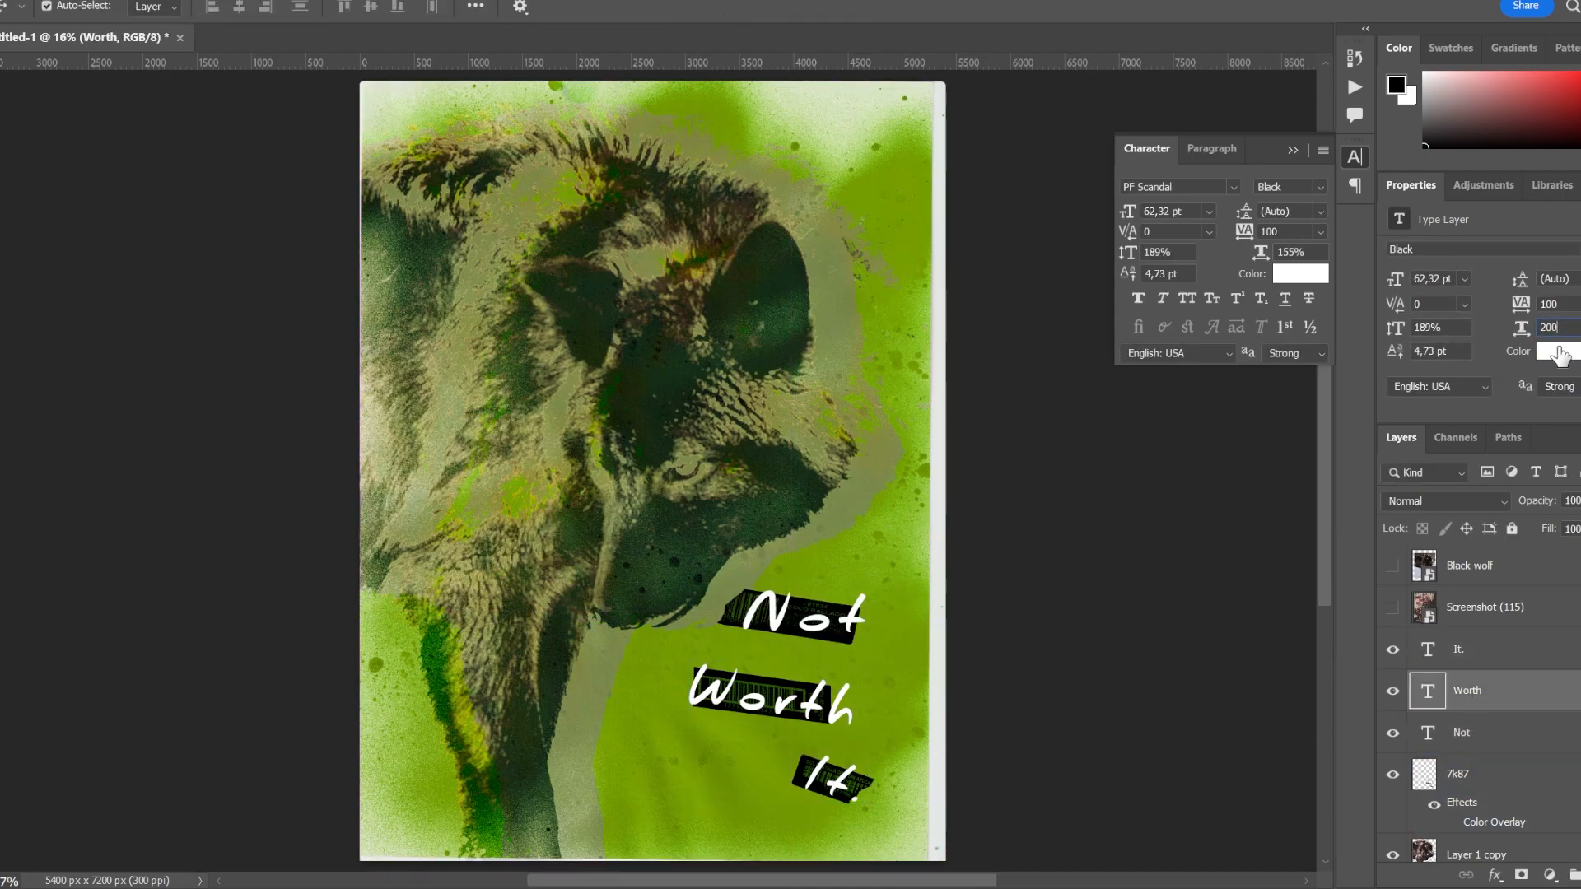
key("ctrl+t")
left_click_drag(907, 651, 854, 663)
left_click_drag(782, 701, 784, 694)
left_click_drag(763, 650, 764, 634)
left_click_drag(792, 684, 781, 694)
left_click(1042, 628)
Rotate "It." about 18° counter-clockwise over the lowest tape strip
left_click(1462, 651)
key("ctrl+t")
left_click_drag(949, 738, 931, 698)
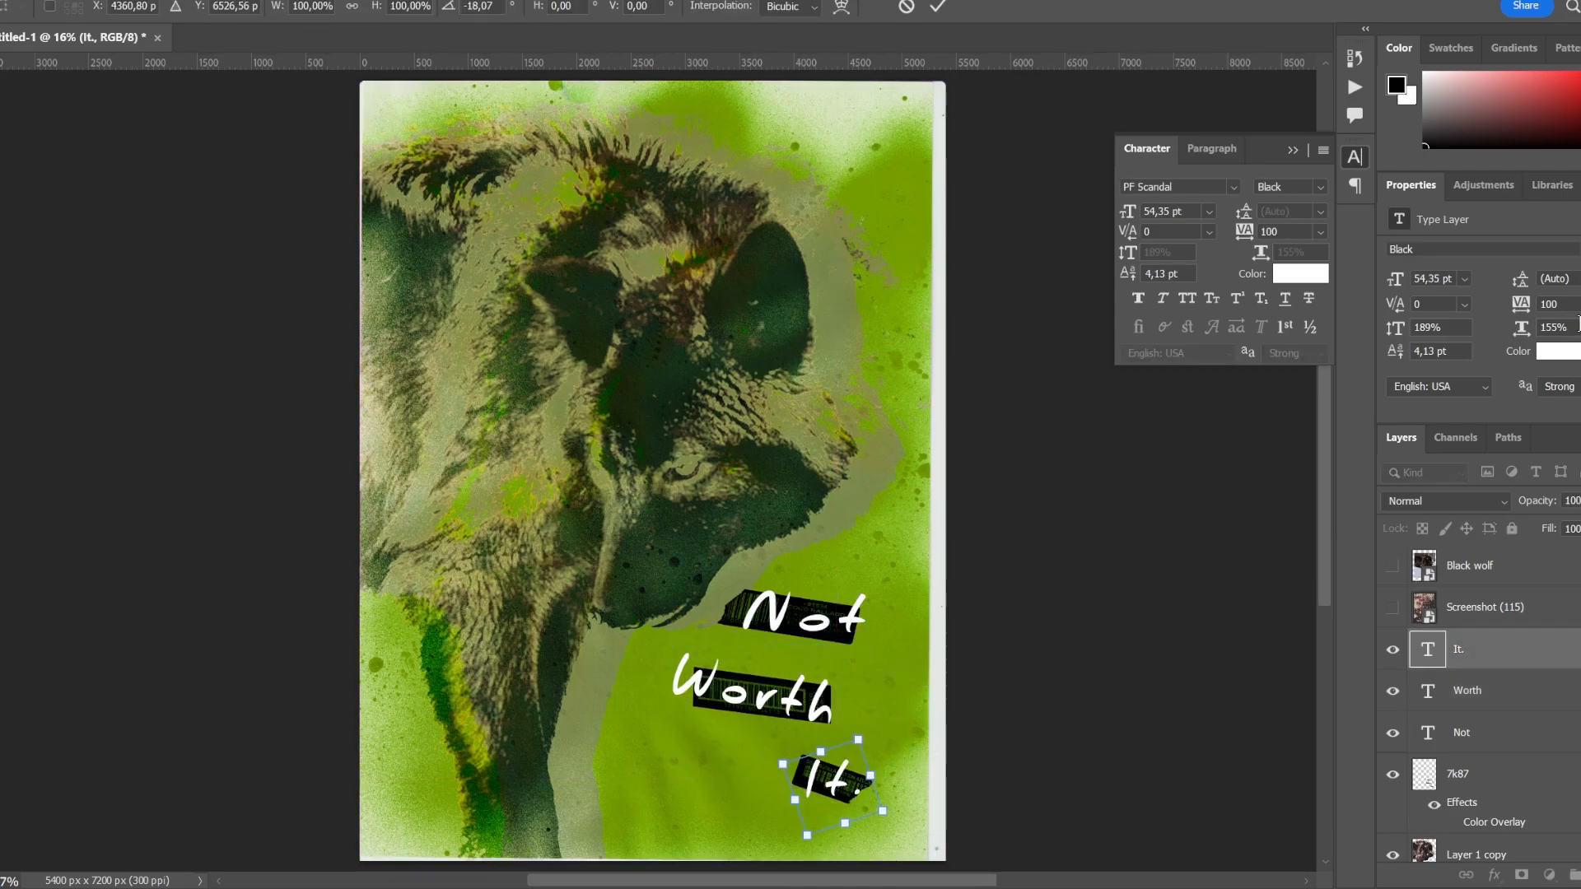
key("Return")
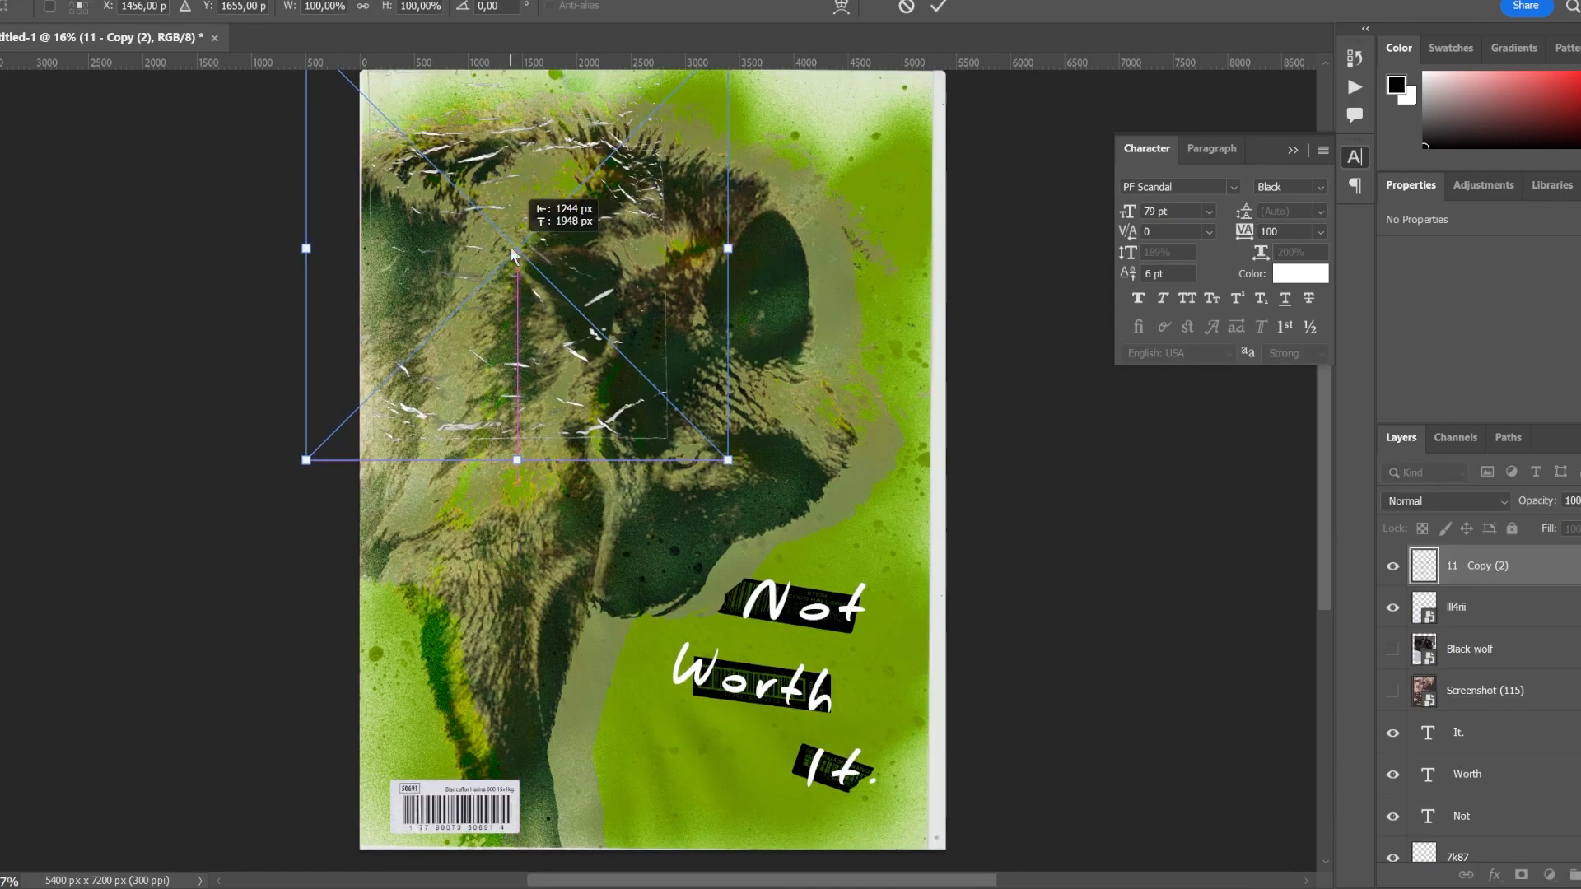
Enlarge the scratch texture 11 - Copy (2) to about 205% and position it over the whole poster
left_click_drag(511, 245, 501, 247)
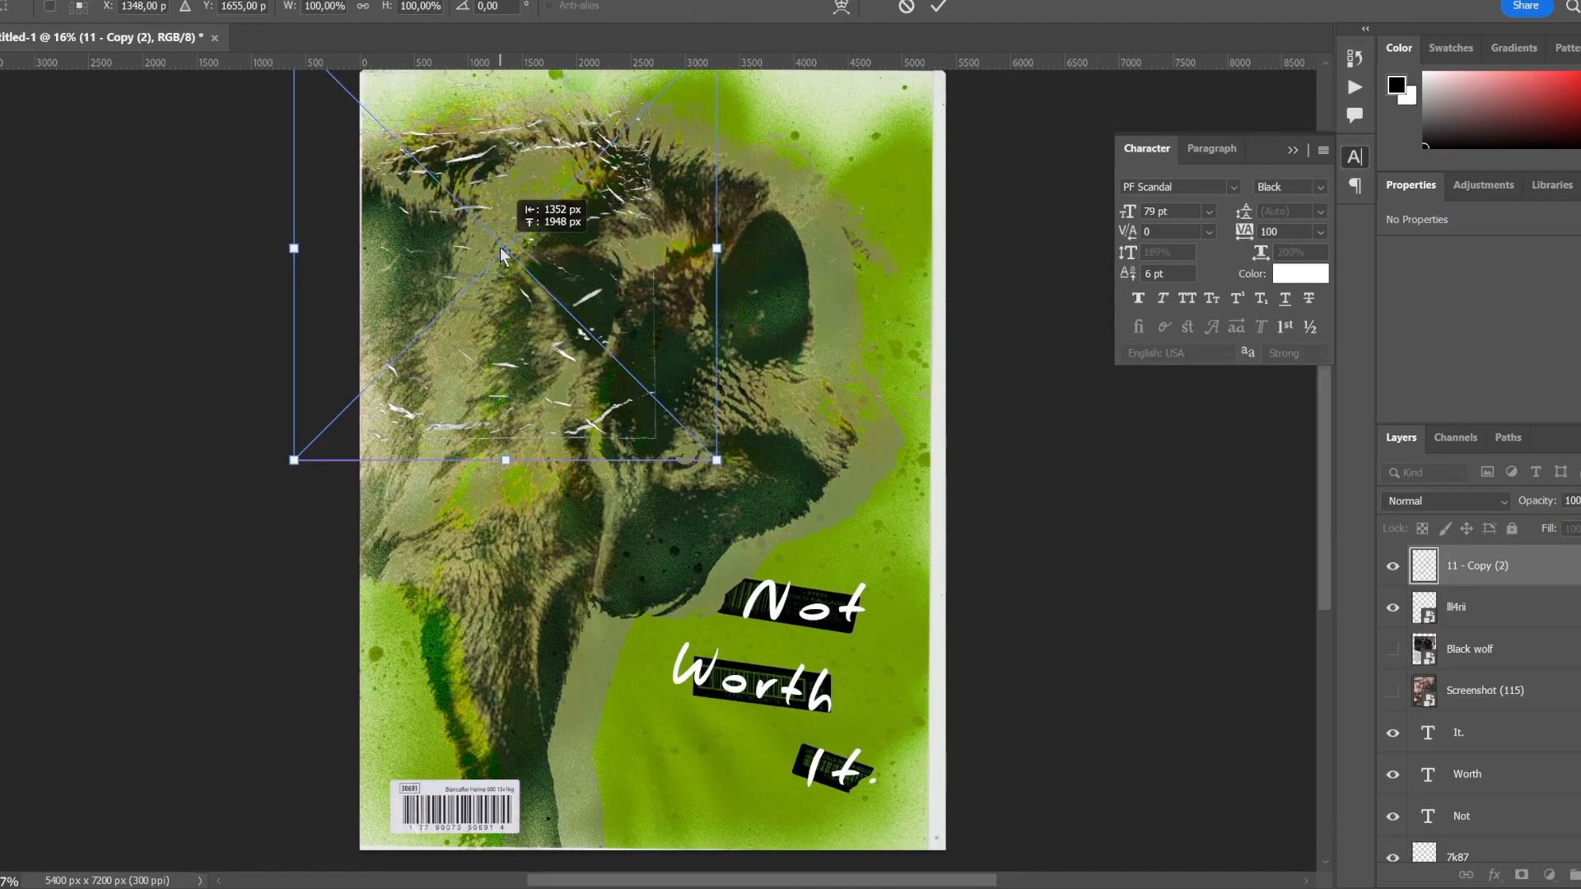
left_click_drag(714, 452, 843, 544)
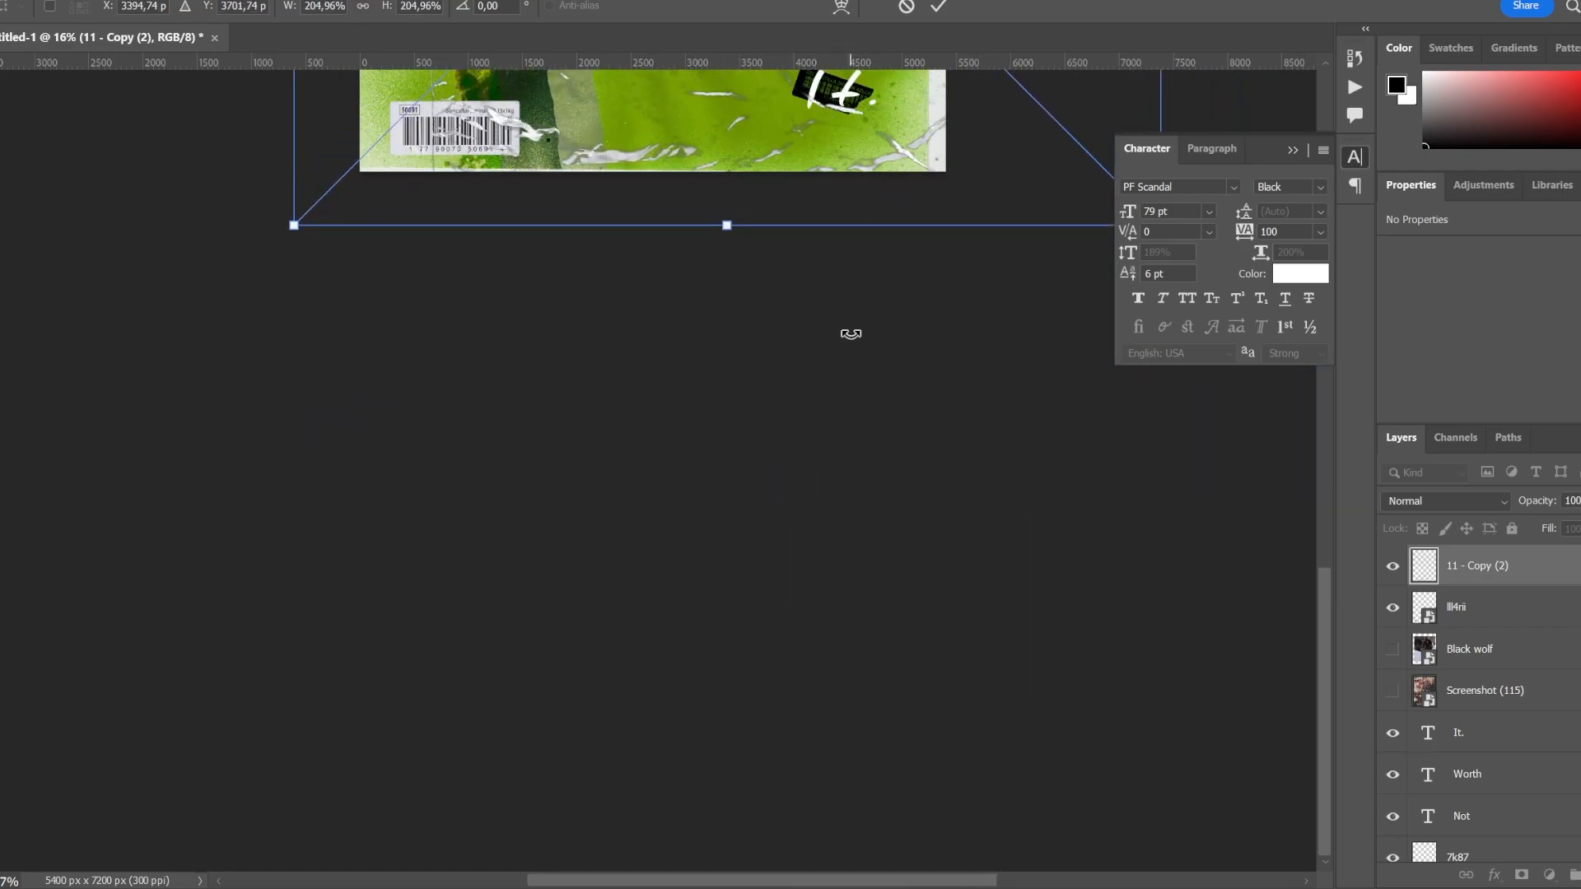
left_click_drag(848, 370, 844, 725)
left_click_drag(994, 388, 999, 340)
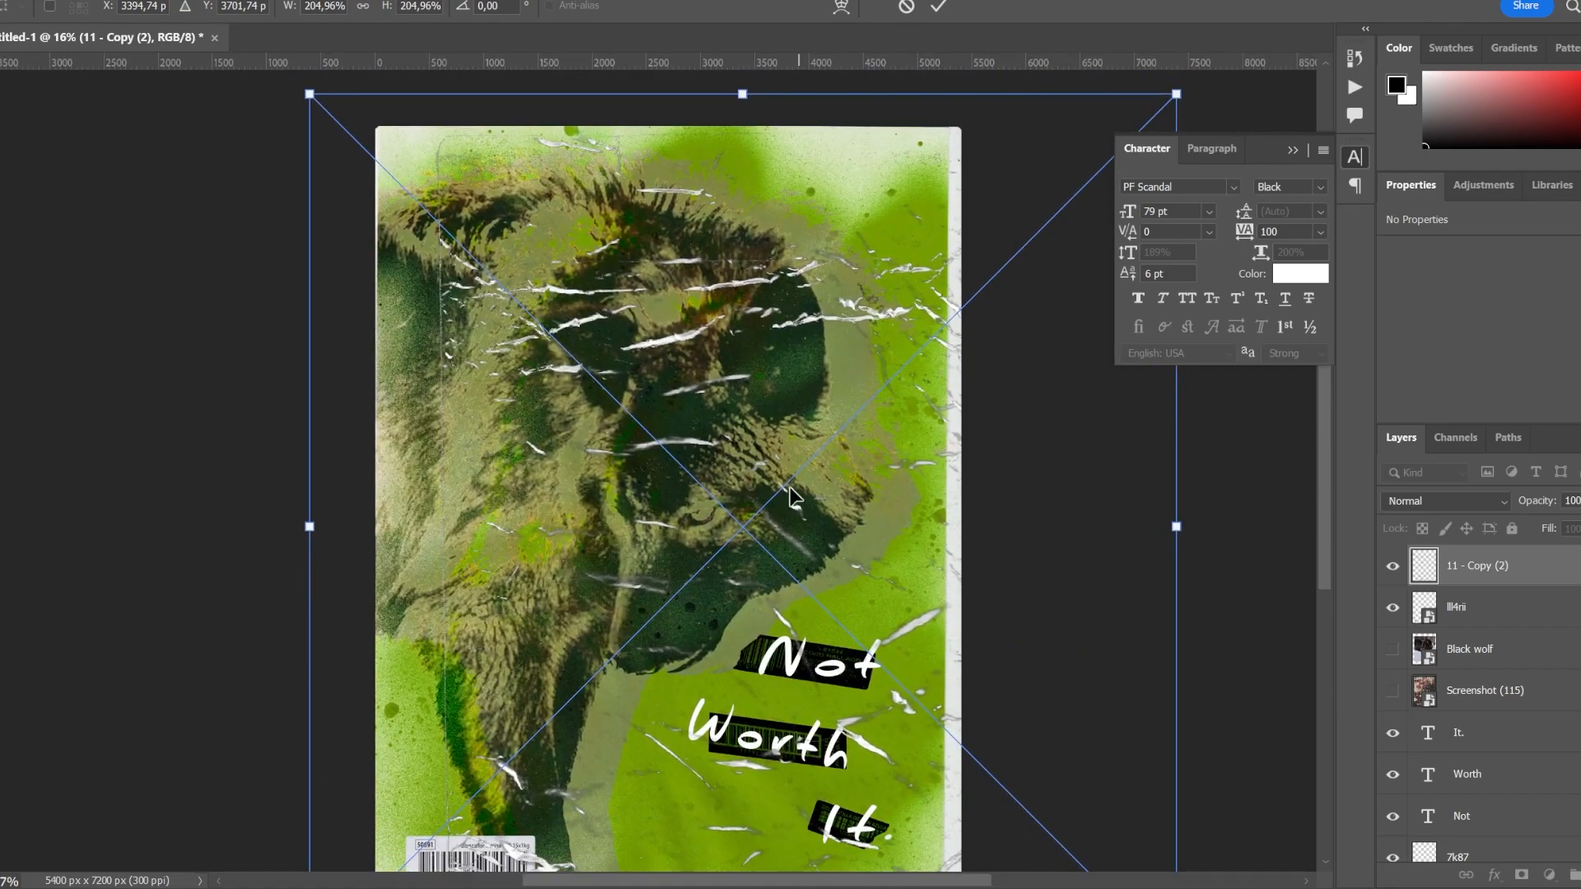
left_click_drag(789, 488, 685, 463)
scroll(1040, 671, "down", 1)
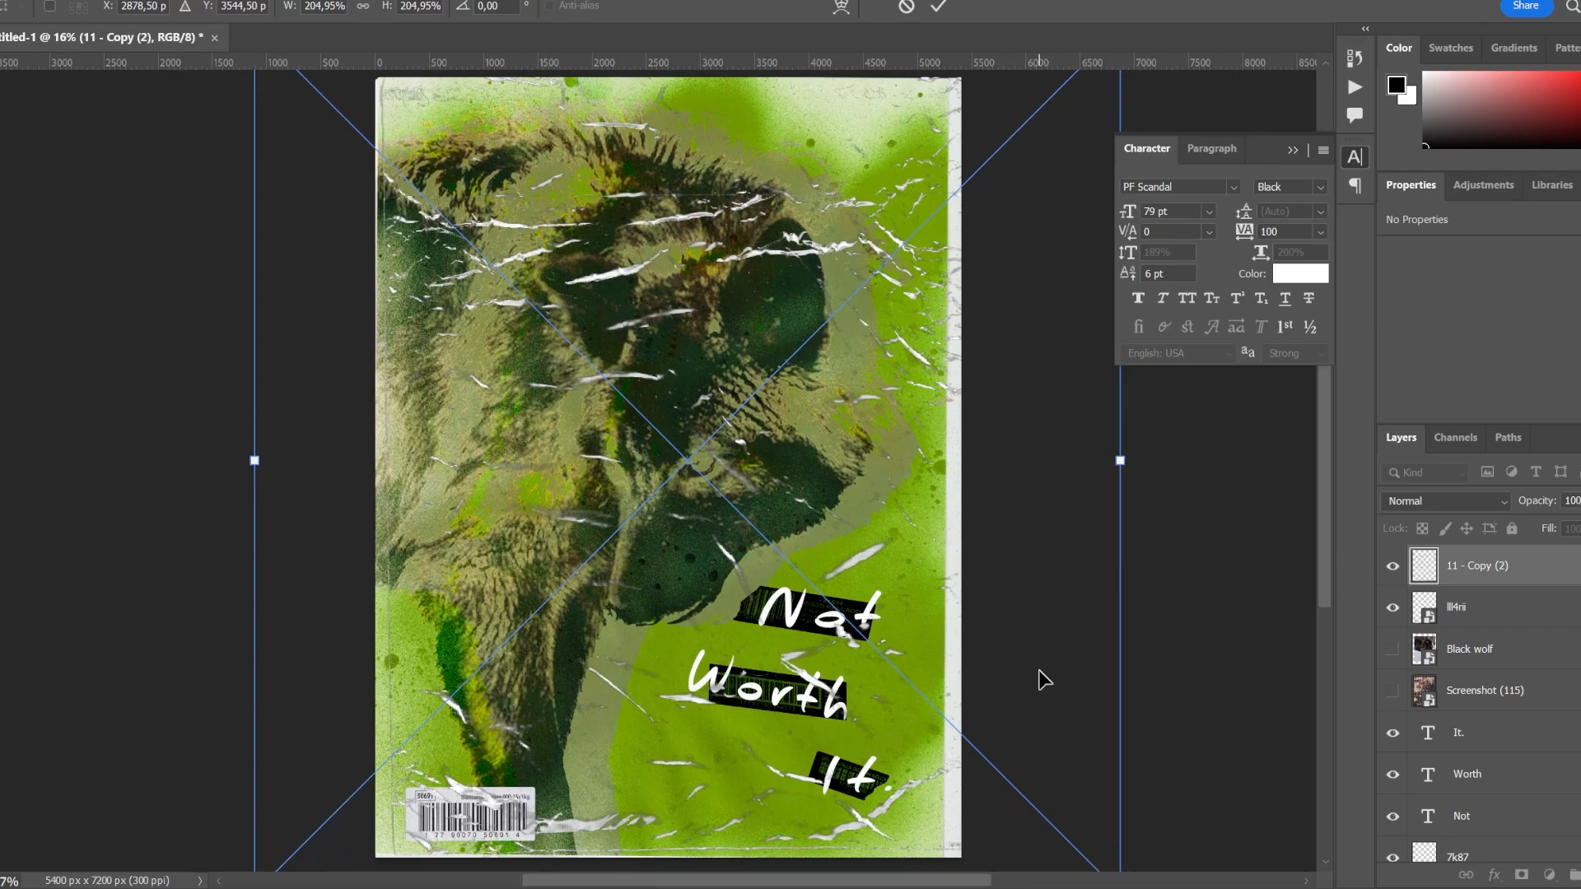
Stretch the scratch texture 11 - Copy (2) to about 211% wide and 207% high so it extends past the poster's lower left
scroll(1045, 681, "down", 1)
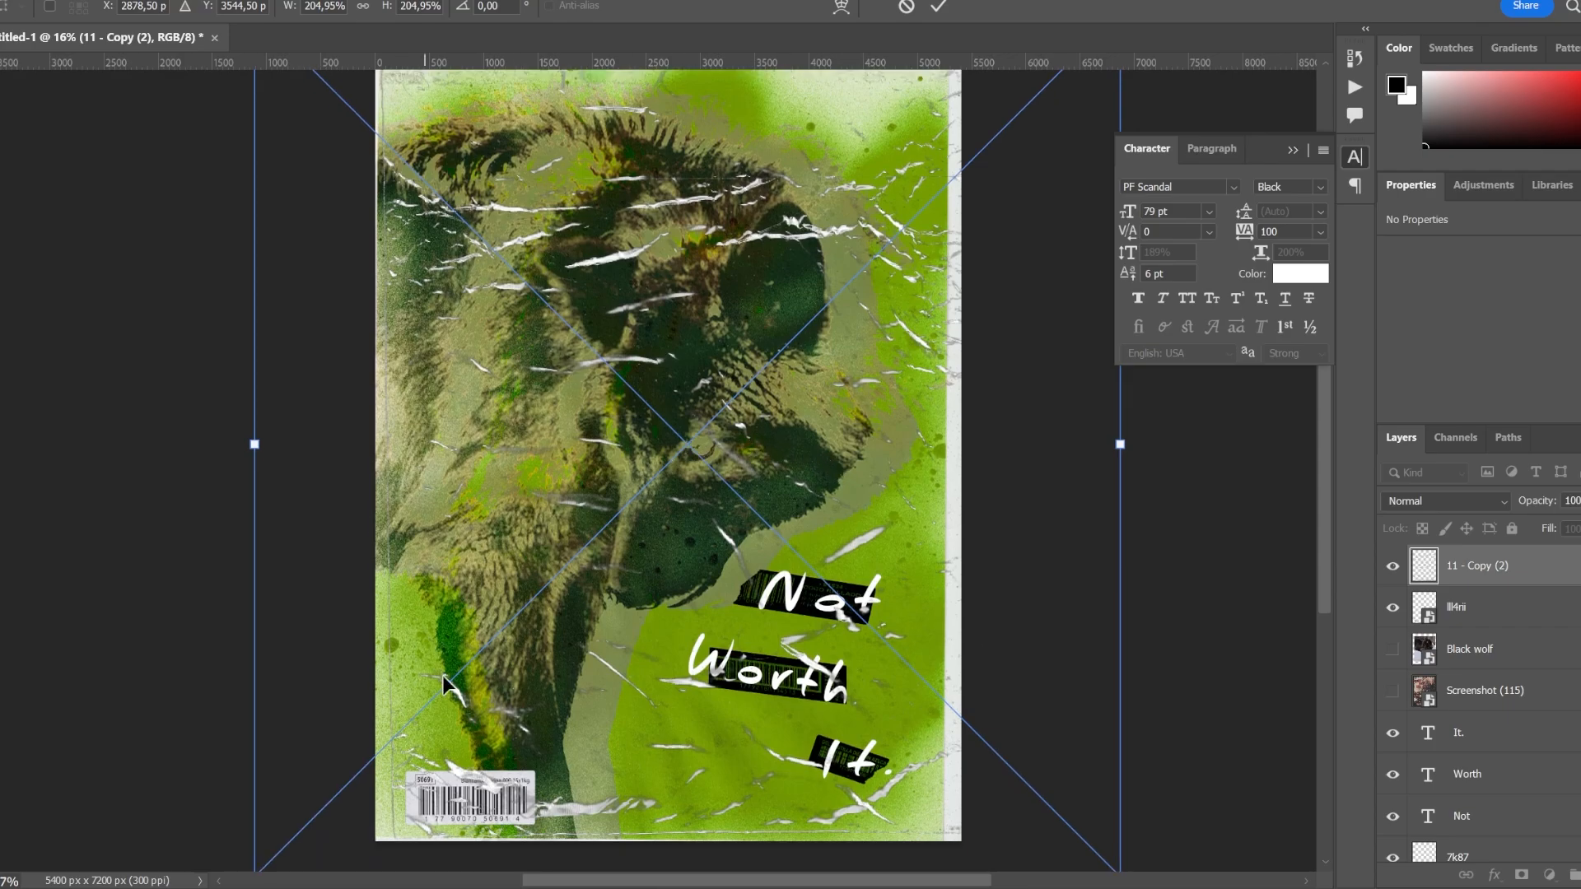
scroll(257, 779, "down", 2)
left_click_drag(255, 846, 234, 860)
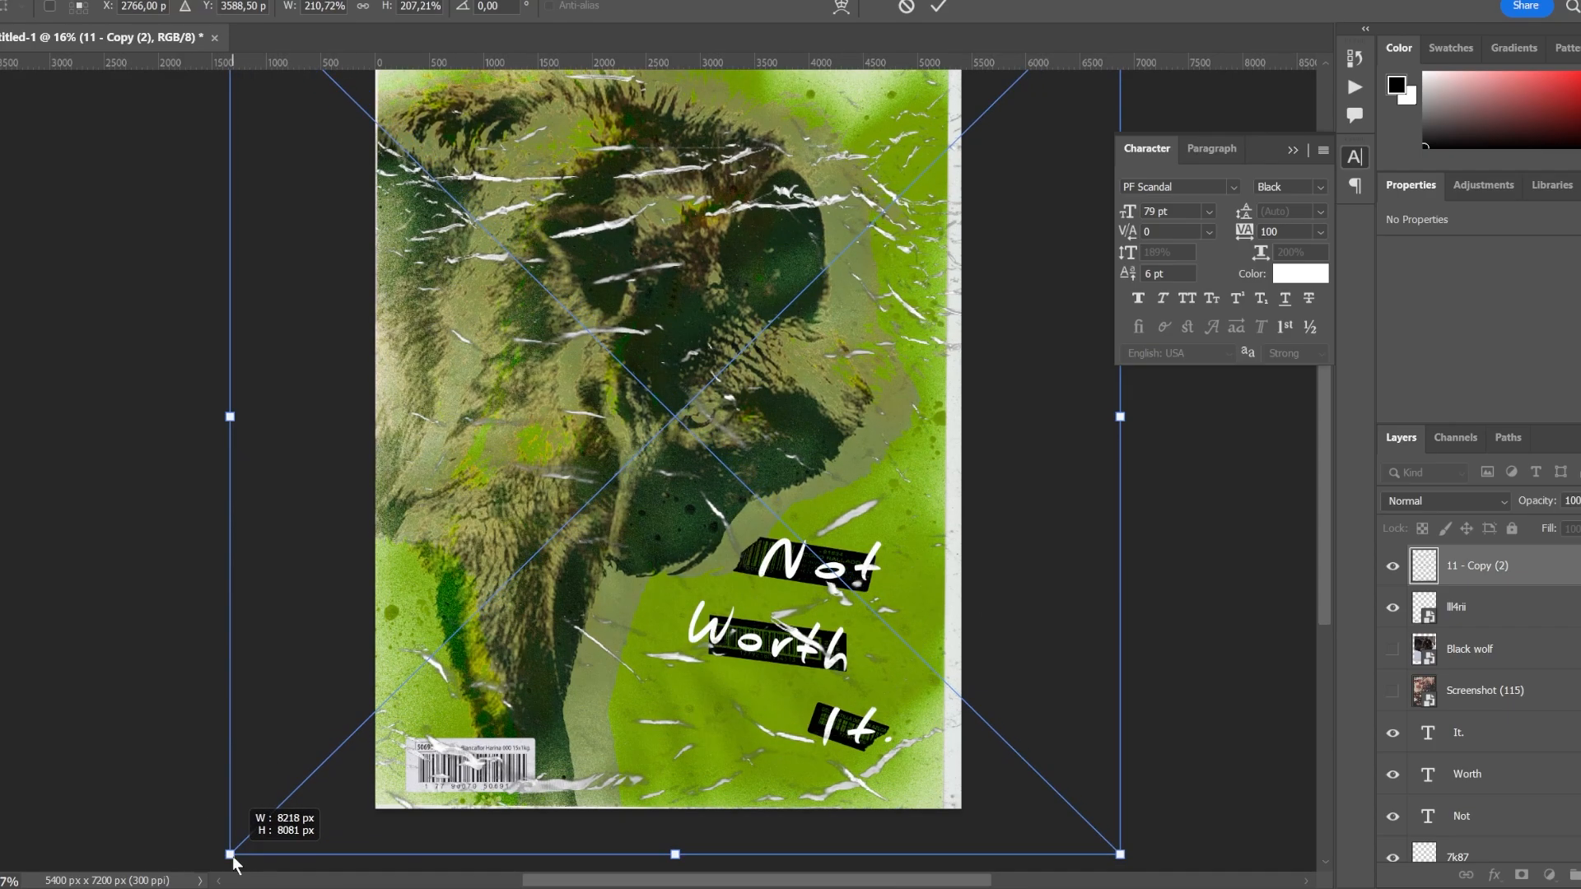
scroll(994, 489, "up", 4)
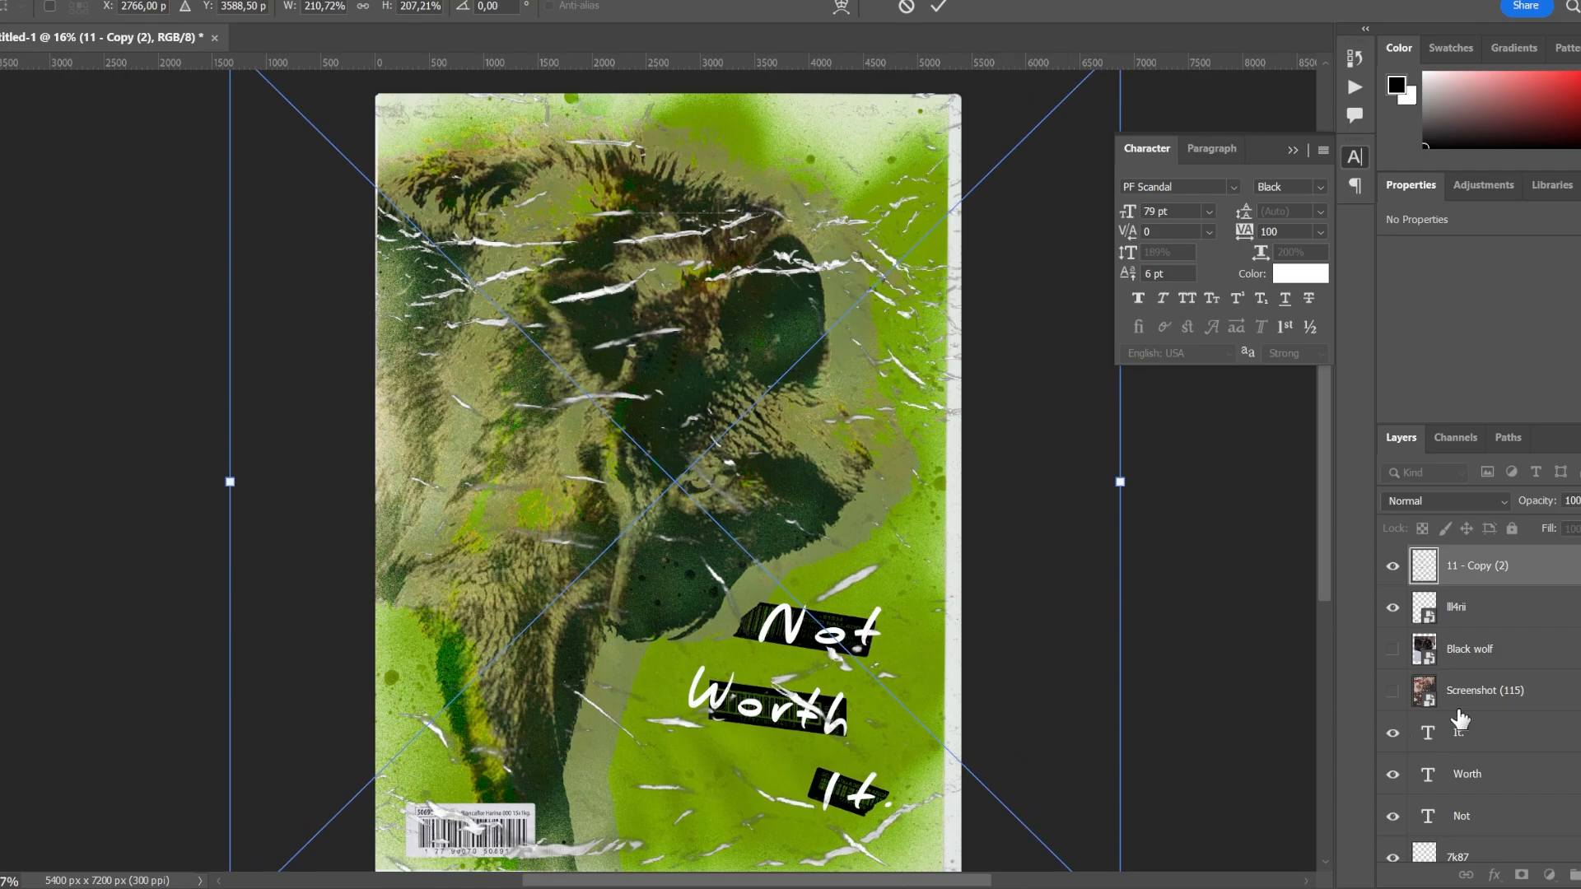
Stretch the green FREE-SPRAY-SCANS-AAA (10) layer to about 332% wide and 316% high, pushing its right and lower edges off the canvas
scroll(1535, 733, "down", 5)
left_click(1507, 802)
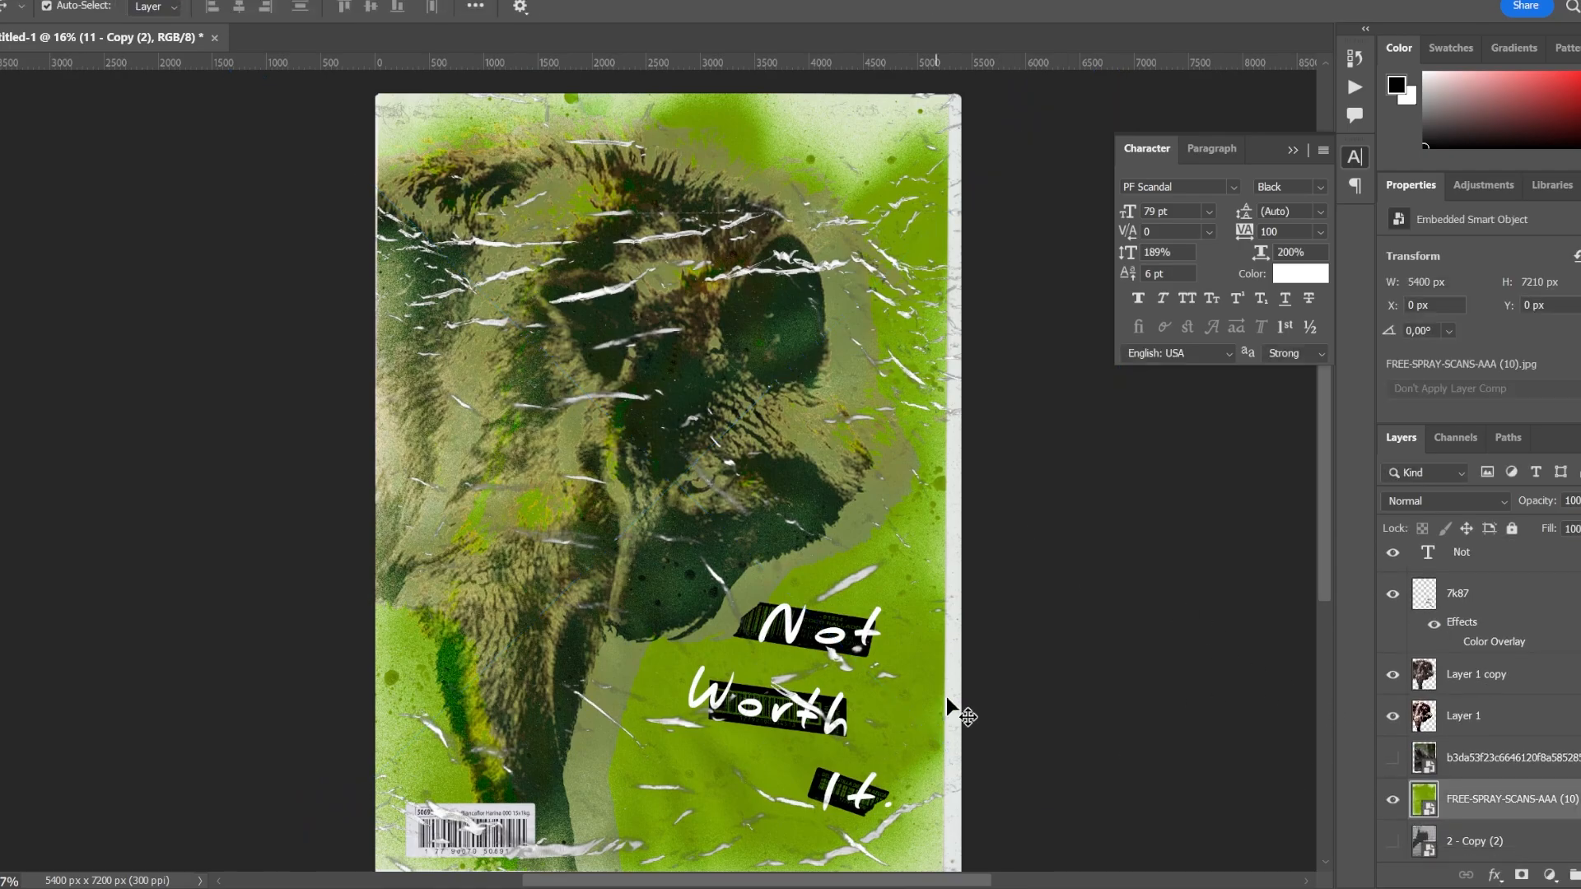
key("ctrl+t")
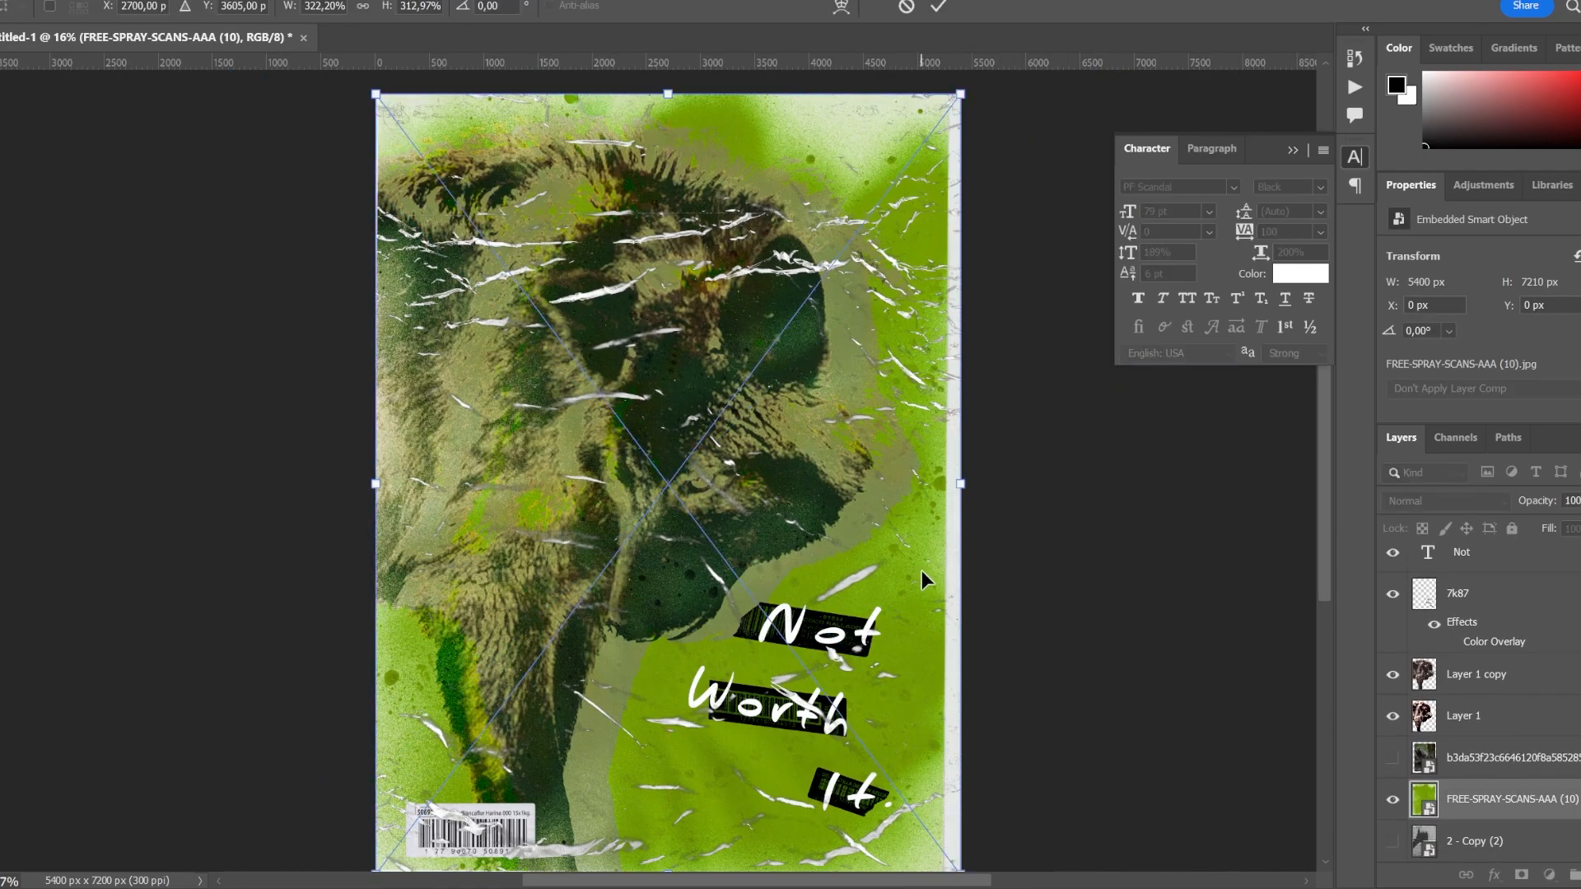
left_click_drag(921, 570, 921, 581)
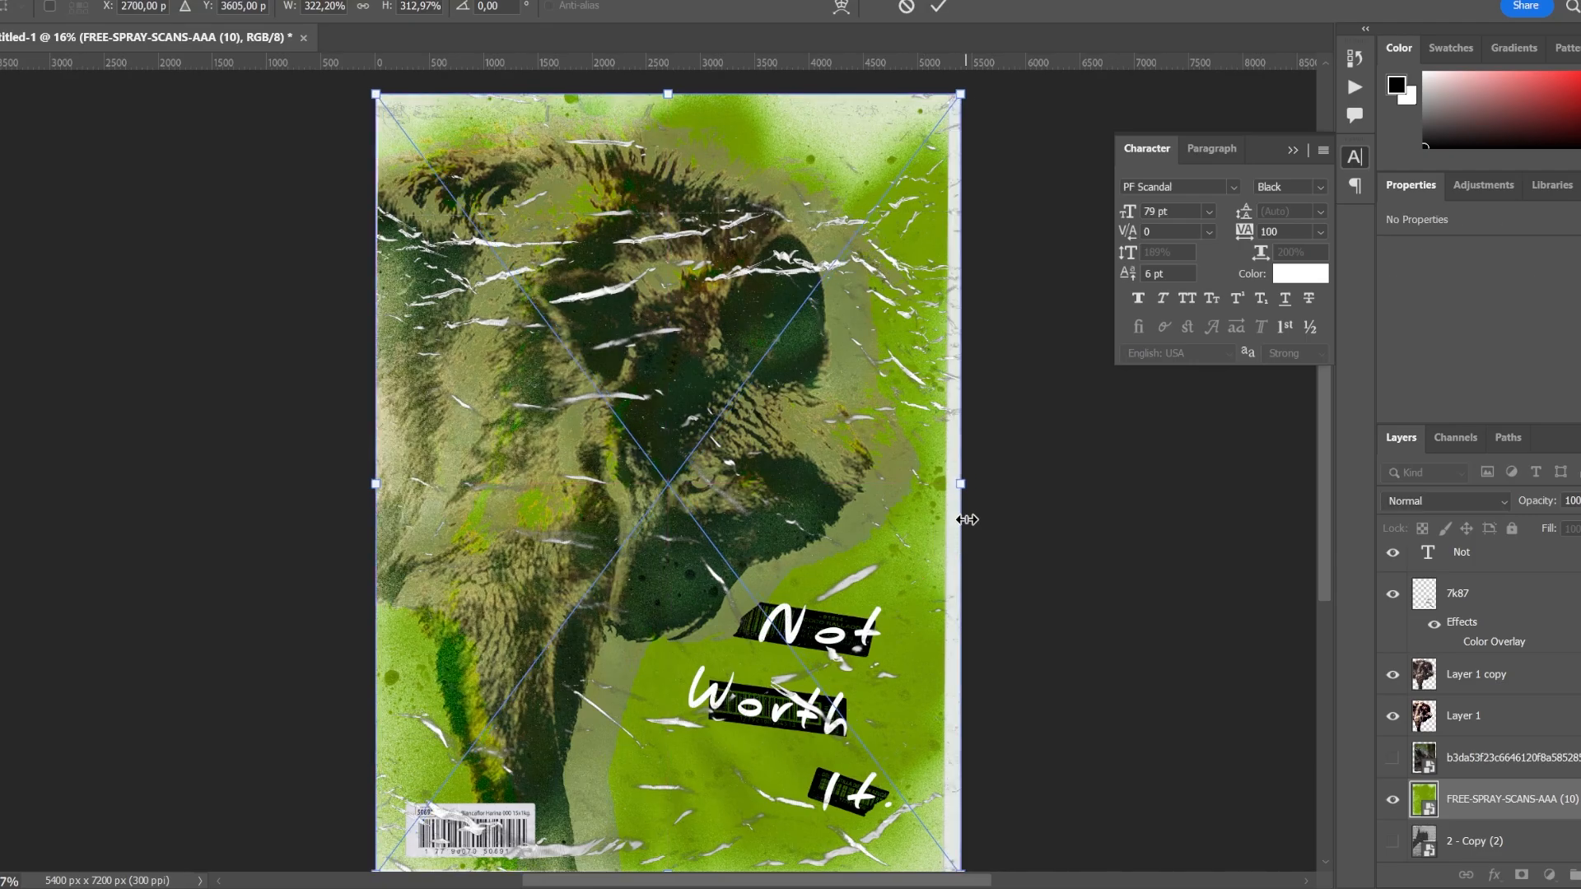
left_click_drag(967, 484, 985, 485)
scroll(977, 608, "down", 1)
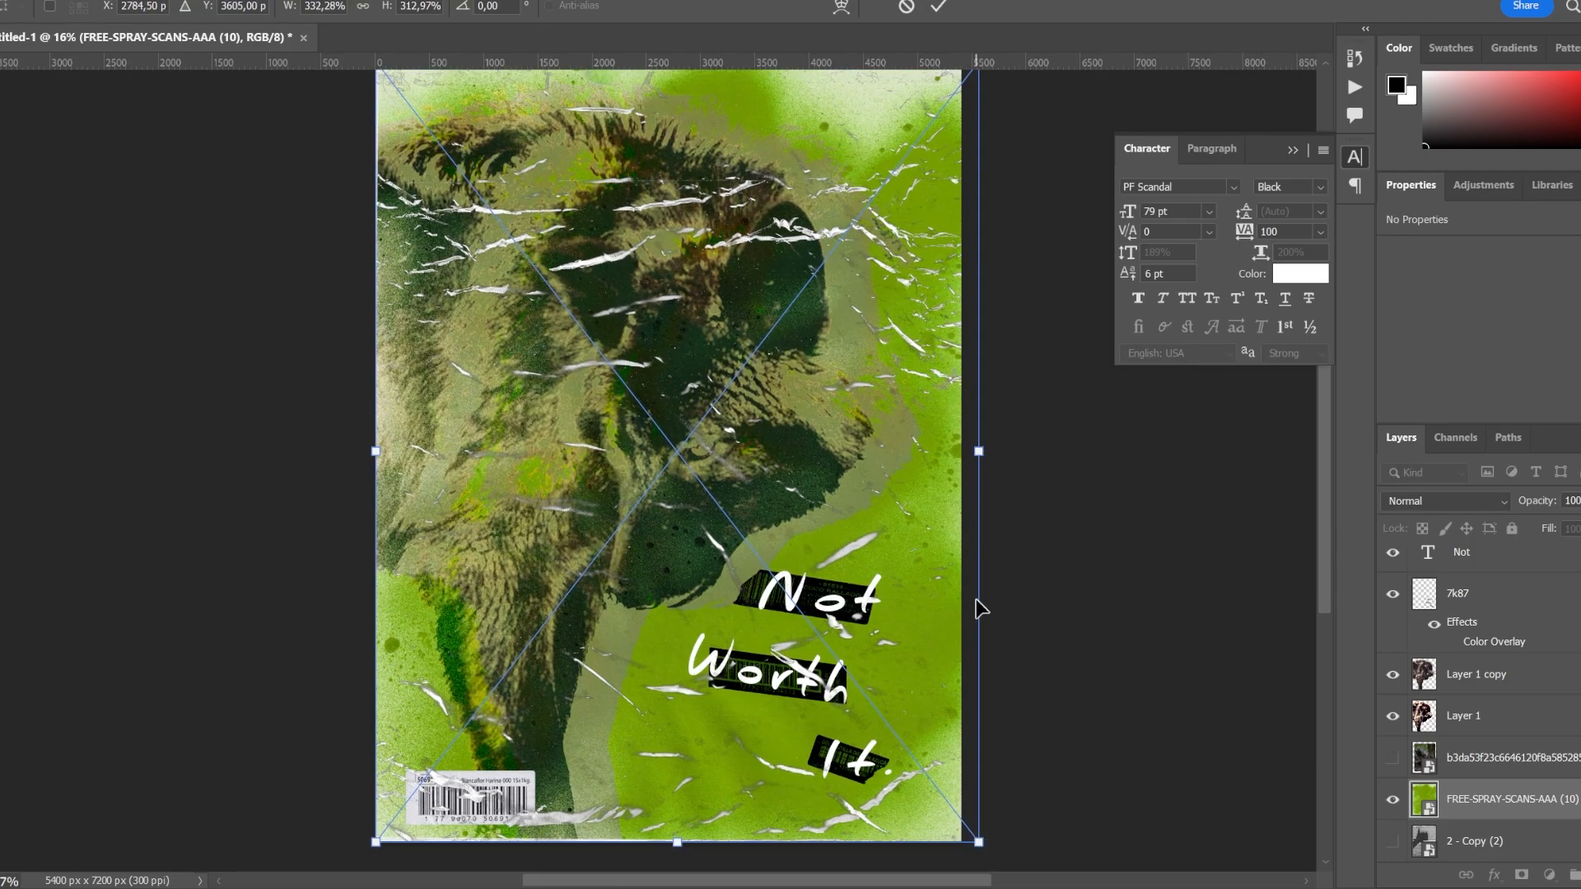
left_click_drag(673, 843, 676, 854)
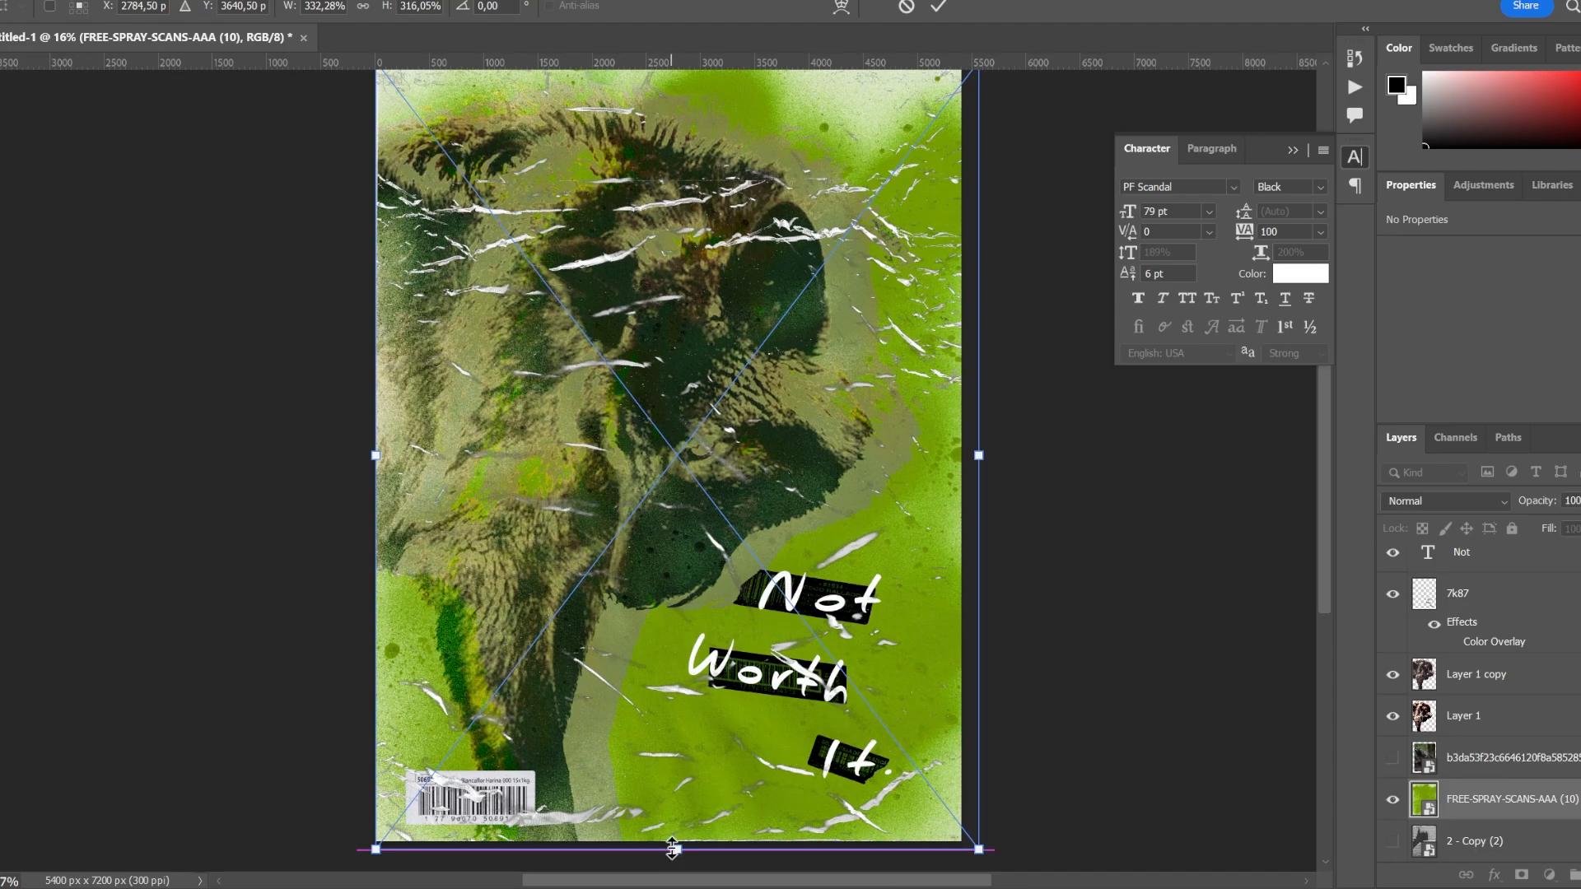
scroll(982, 630, "up", 1)
key("Return")
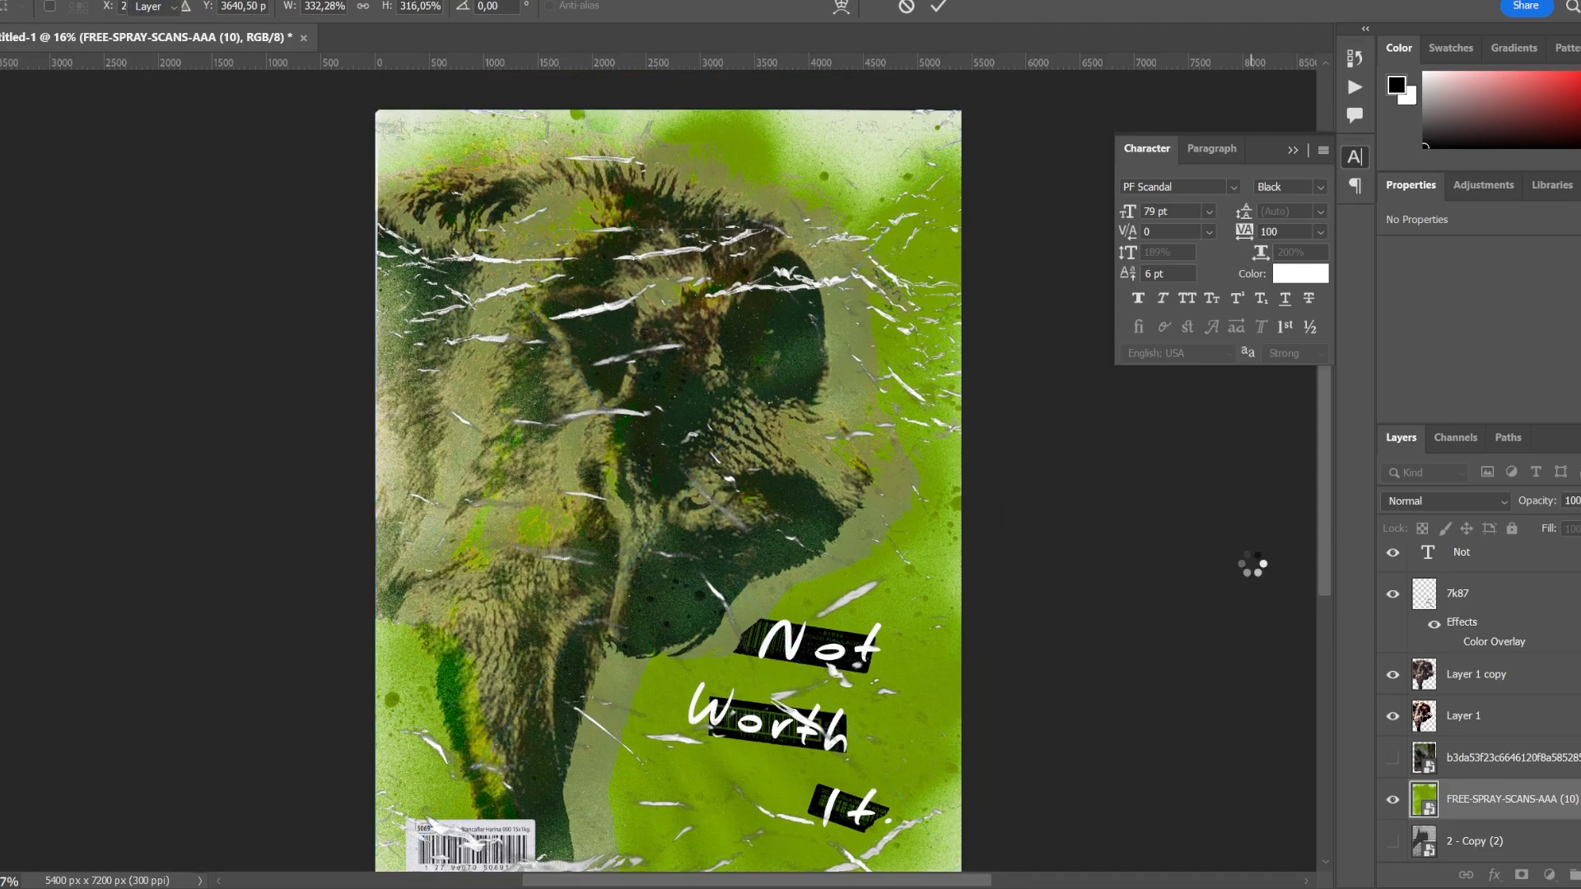
In the blending options of 11 - Copy (2), raise the Blend If black limit for the current layer to about 222
scroll(1000, 527, "down", 1)
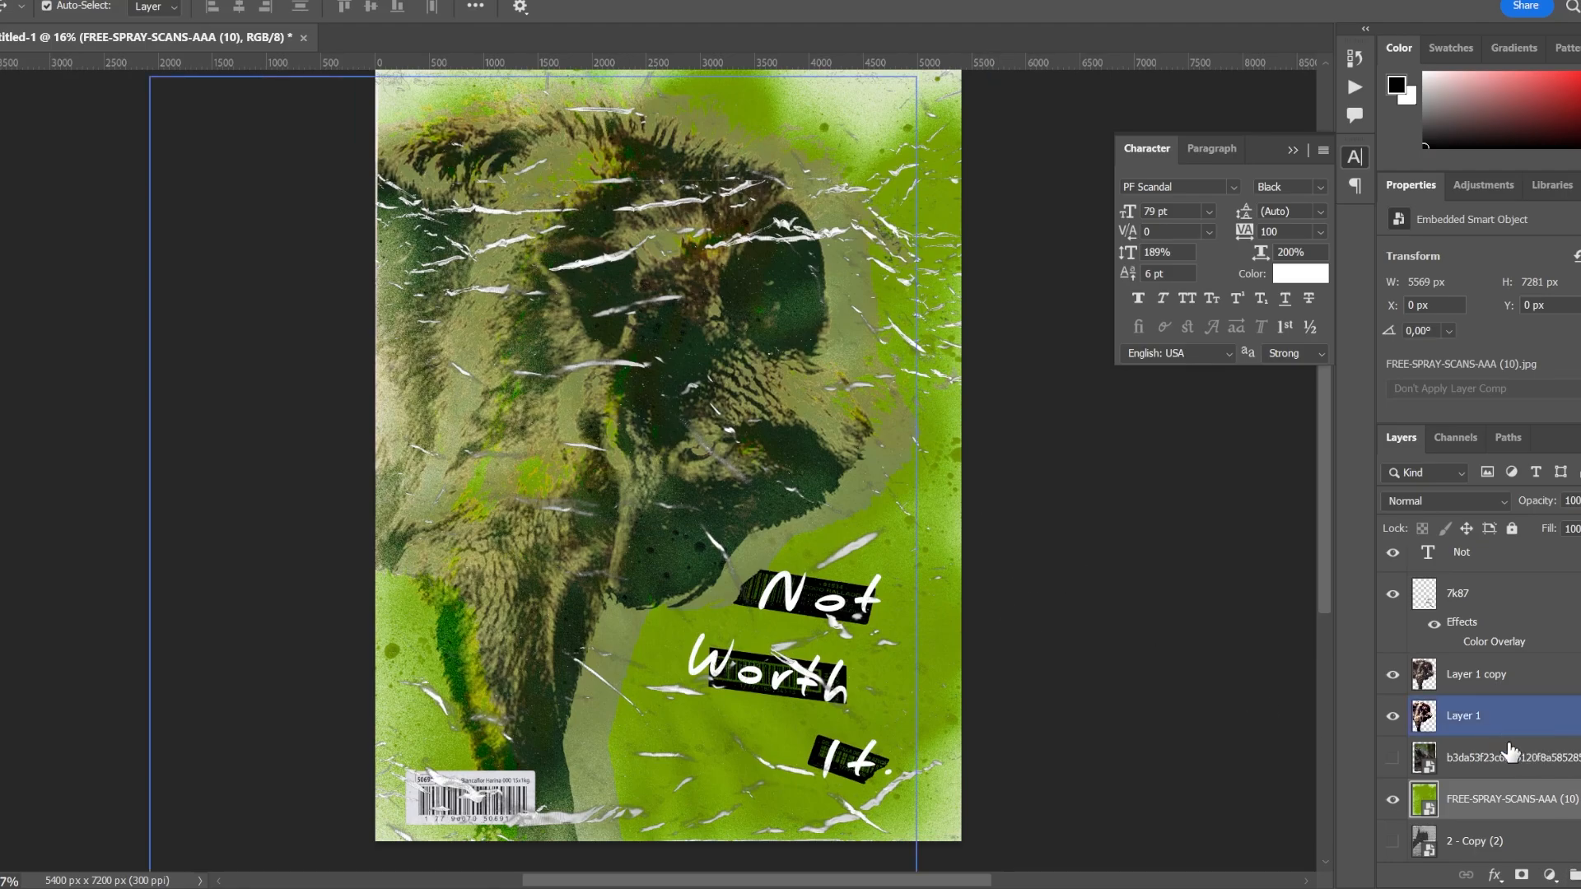
scroll(1510, 746, "up", 3)
left_click(1496, 568)
right_click(1497, 569)
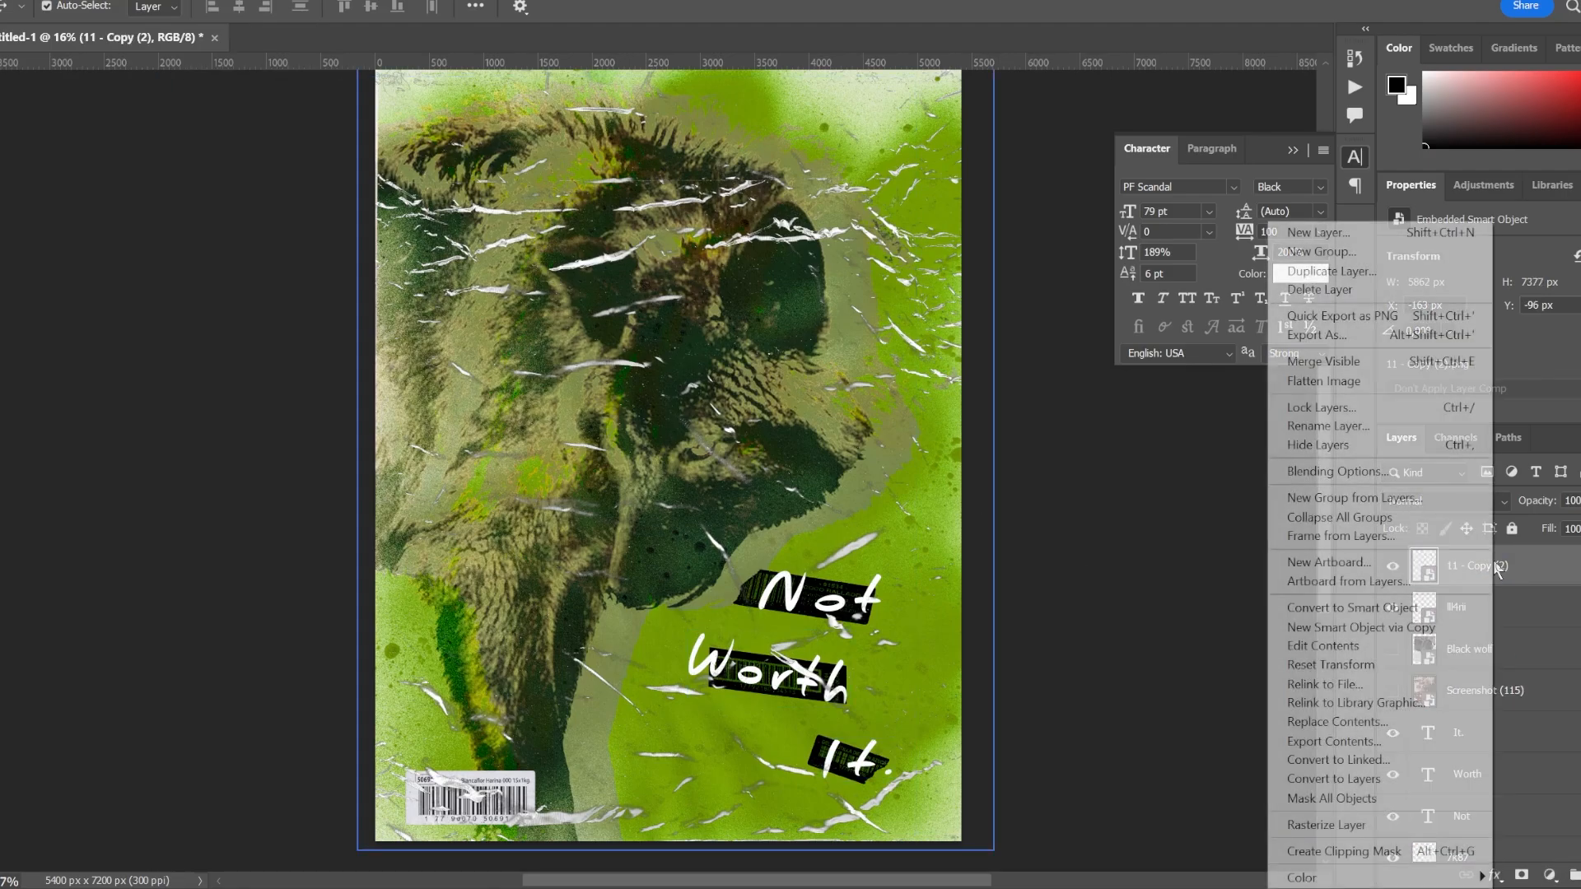
left_click(1377, 470)
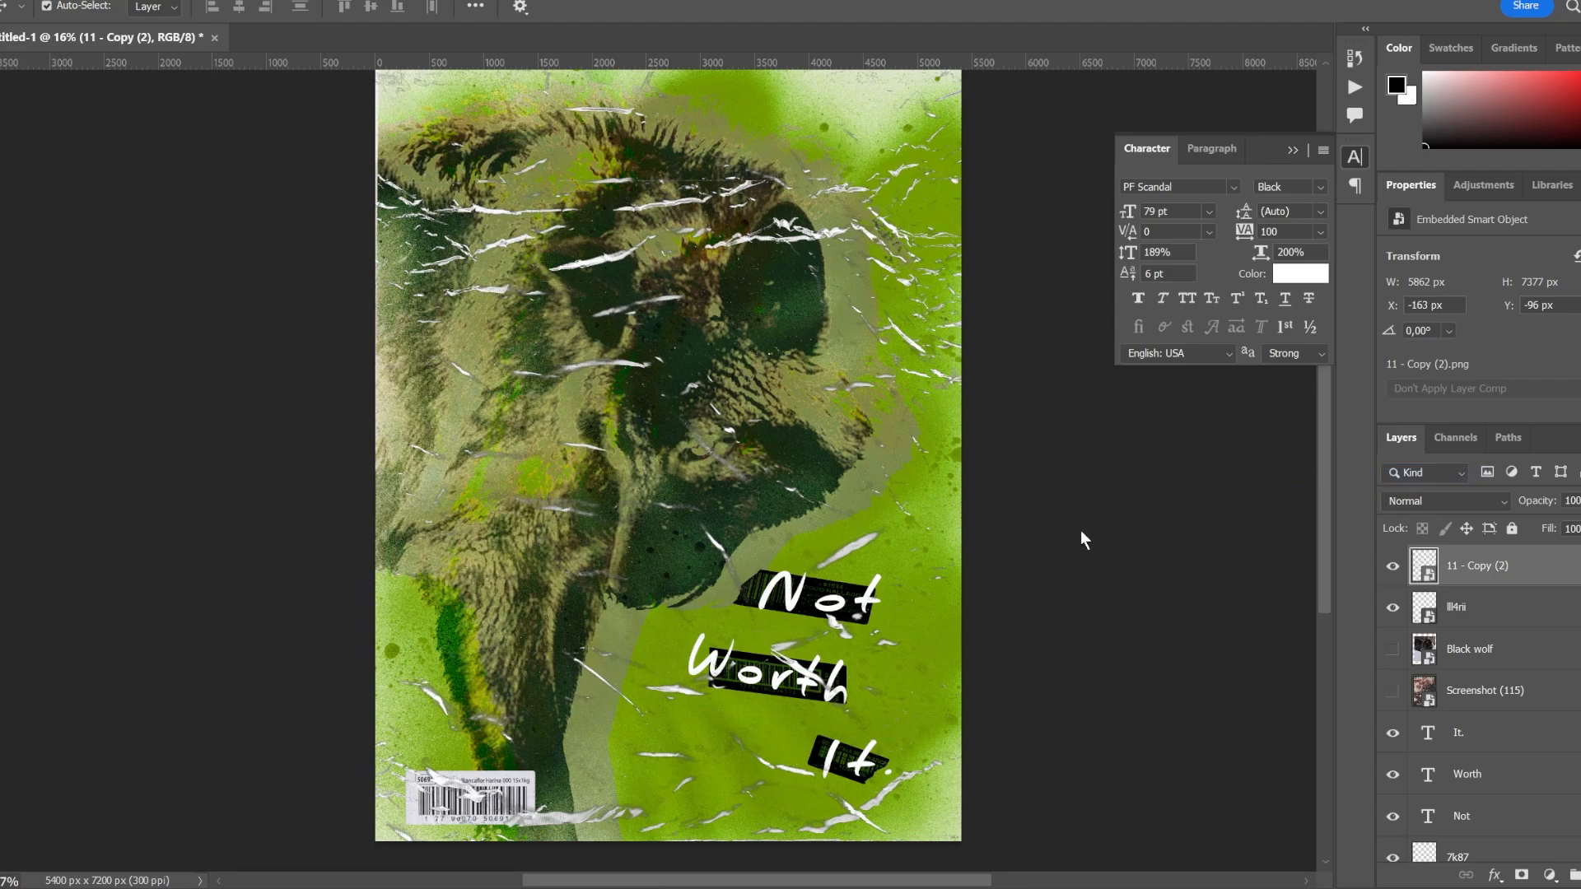
left_click_drag(1005, 287, 1273, 232)
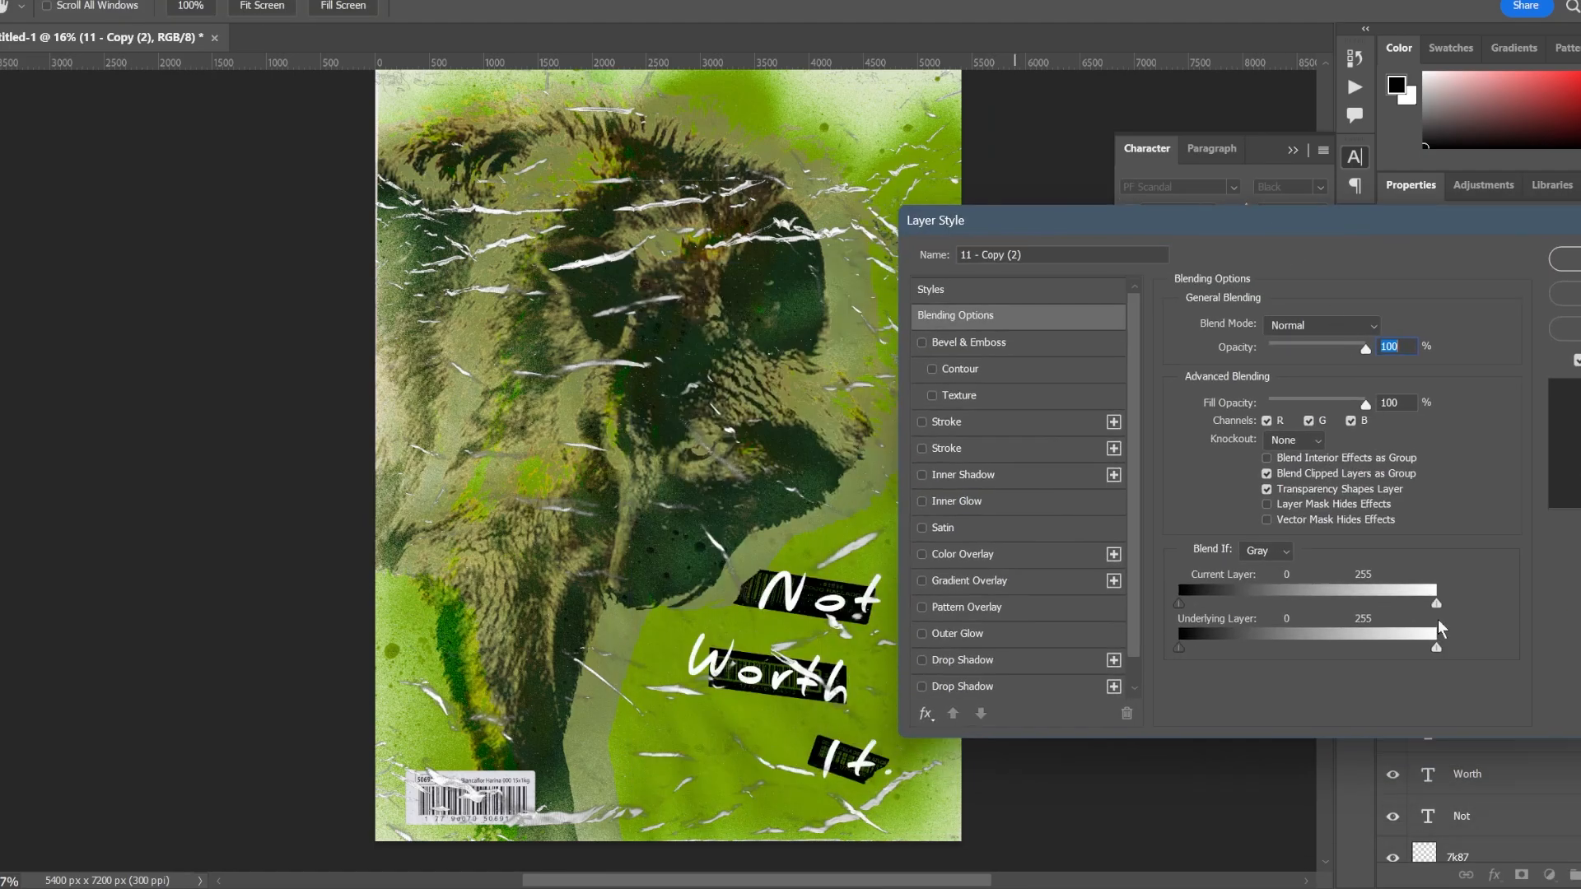
mouse_move(1437, 603)
left_mouse_down()
mouse_move(1348, 612)
mouse_move(1437, 609)
mouse_move(1419, 601)
left_mouse_up()
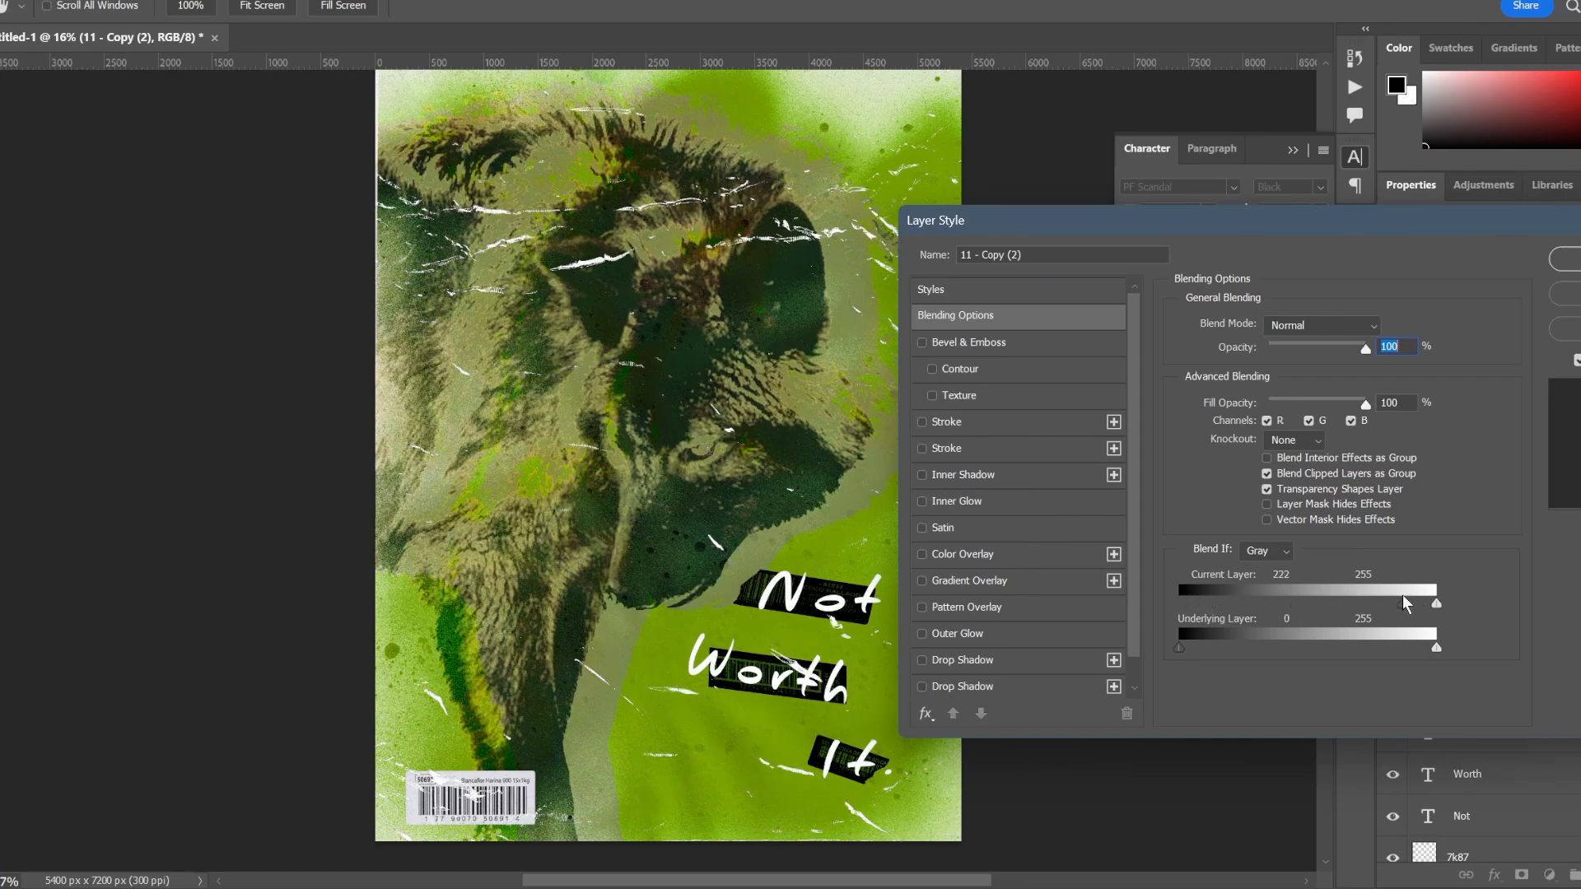
mouse_move(1404, 599)
left_mouse_down()
mouse_move(1366, 603)
mouse_move(1398, 600)
left_mouse_up()
mouse_move(1366, 352)
left_mouse_down()
mouse_move(1311, 354)
mouse_move(1447, 359)
left_mouse_up()
left_click_drag(1448, 225, 1249, 183)
left_click(1421, 217)
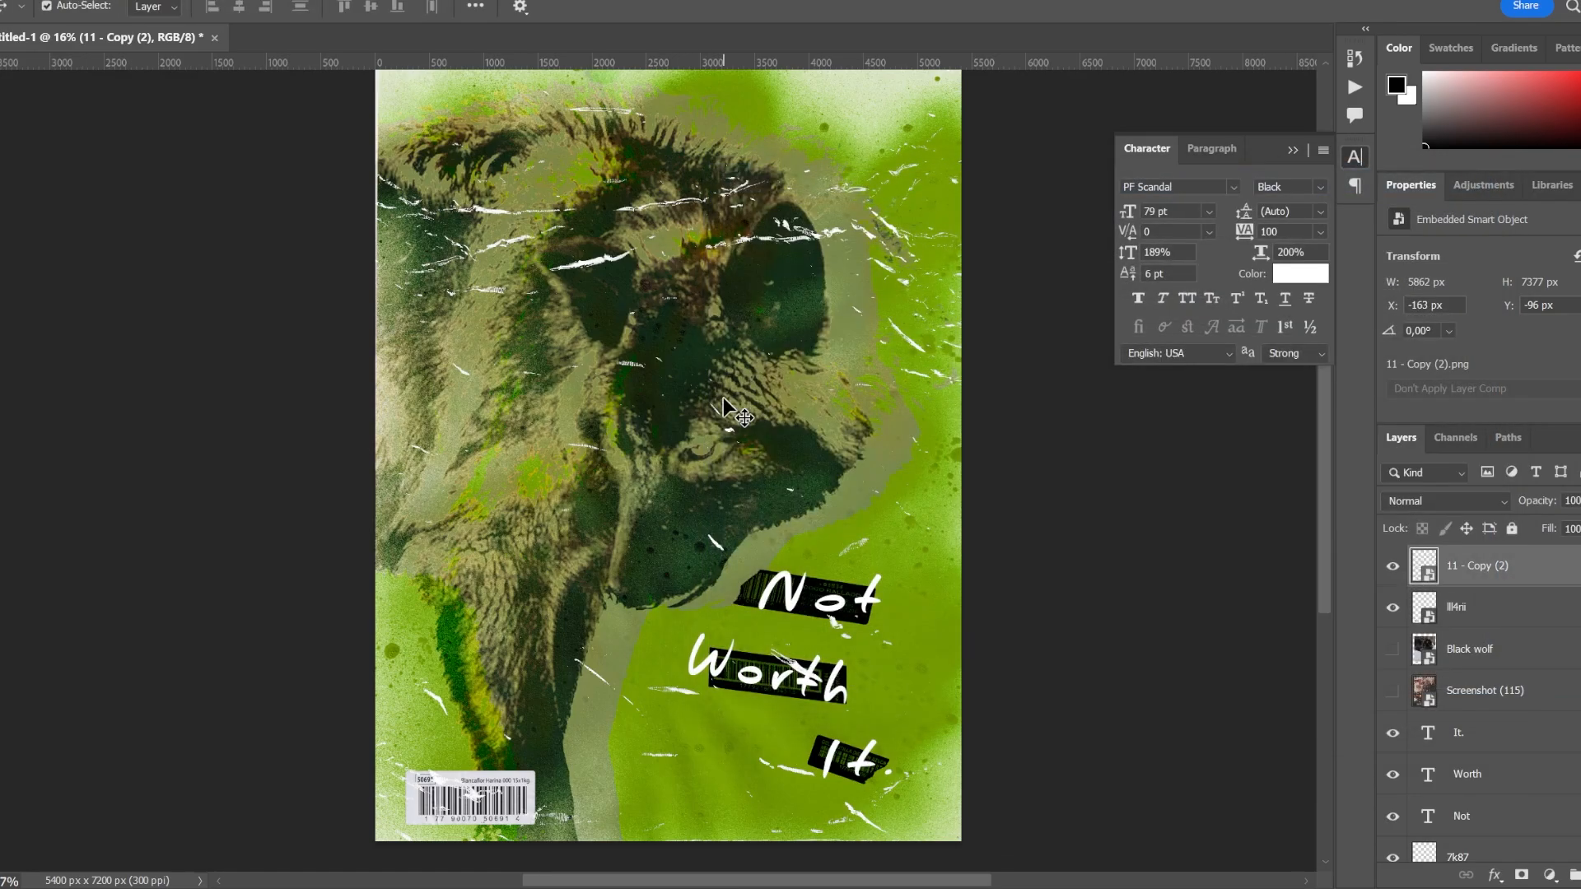
Try flipping the scratch texture 11 - Copy (2) vertically
key("ctrl+t")
right_click(723, 403)
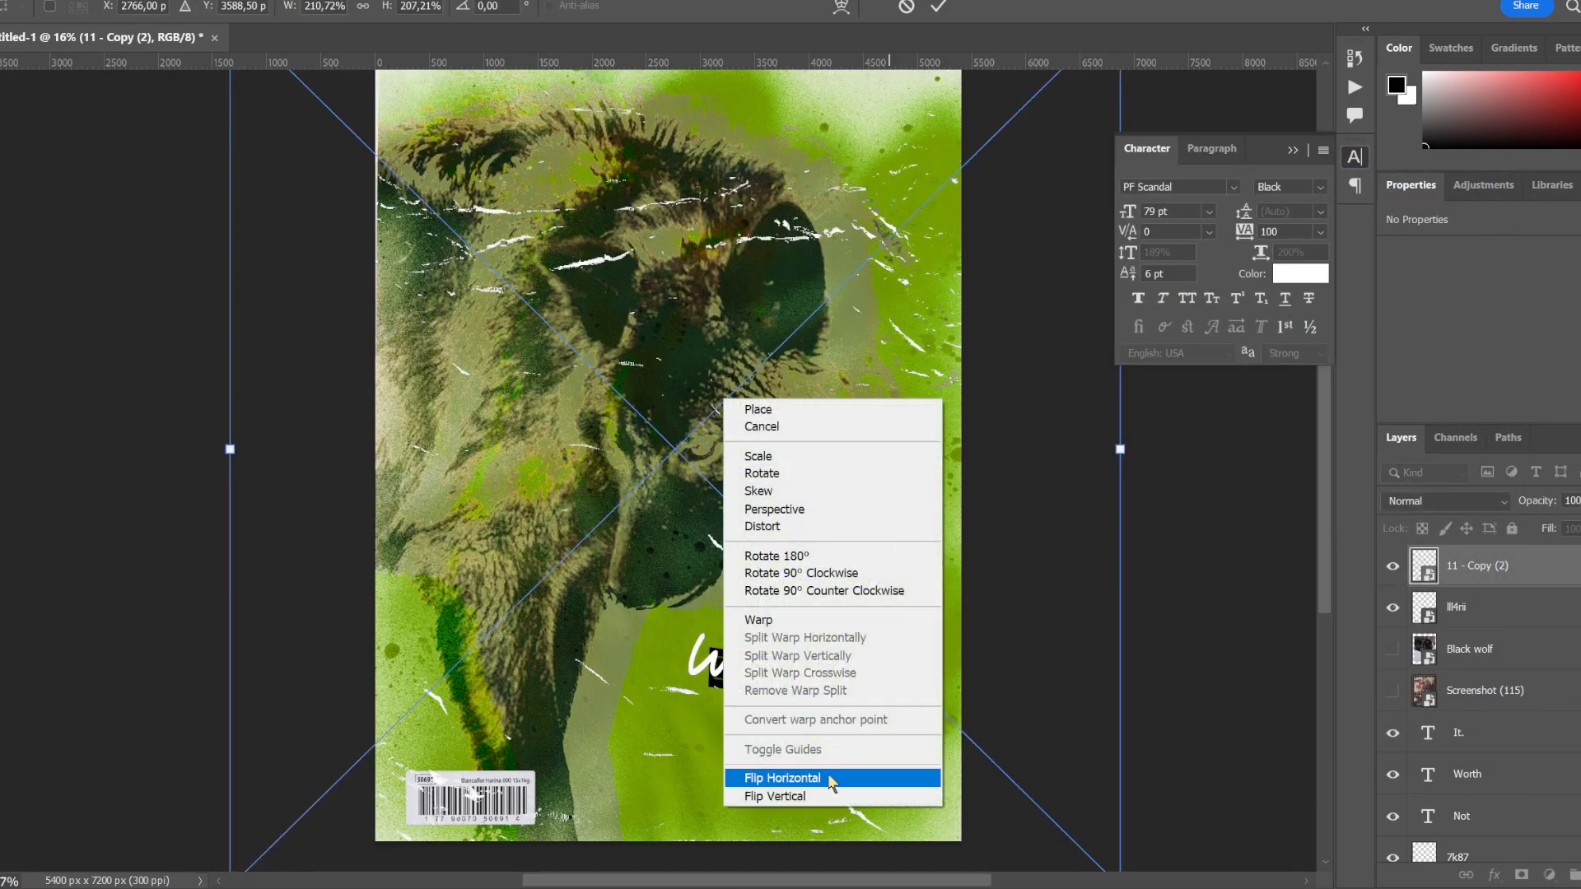
left_click(793, 797)
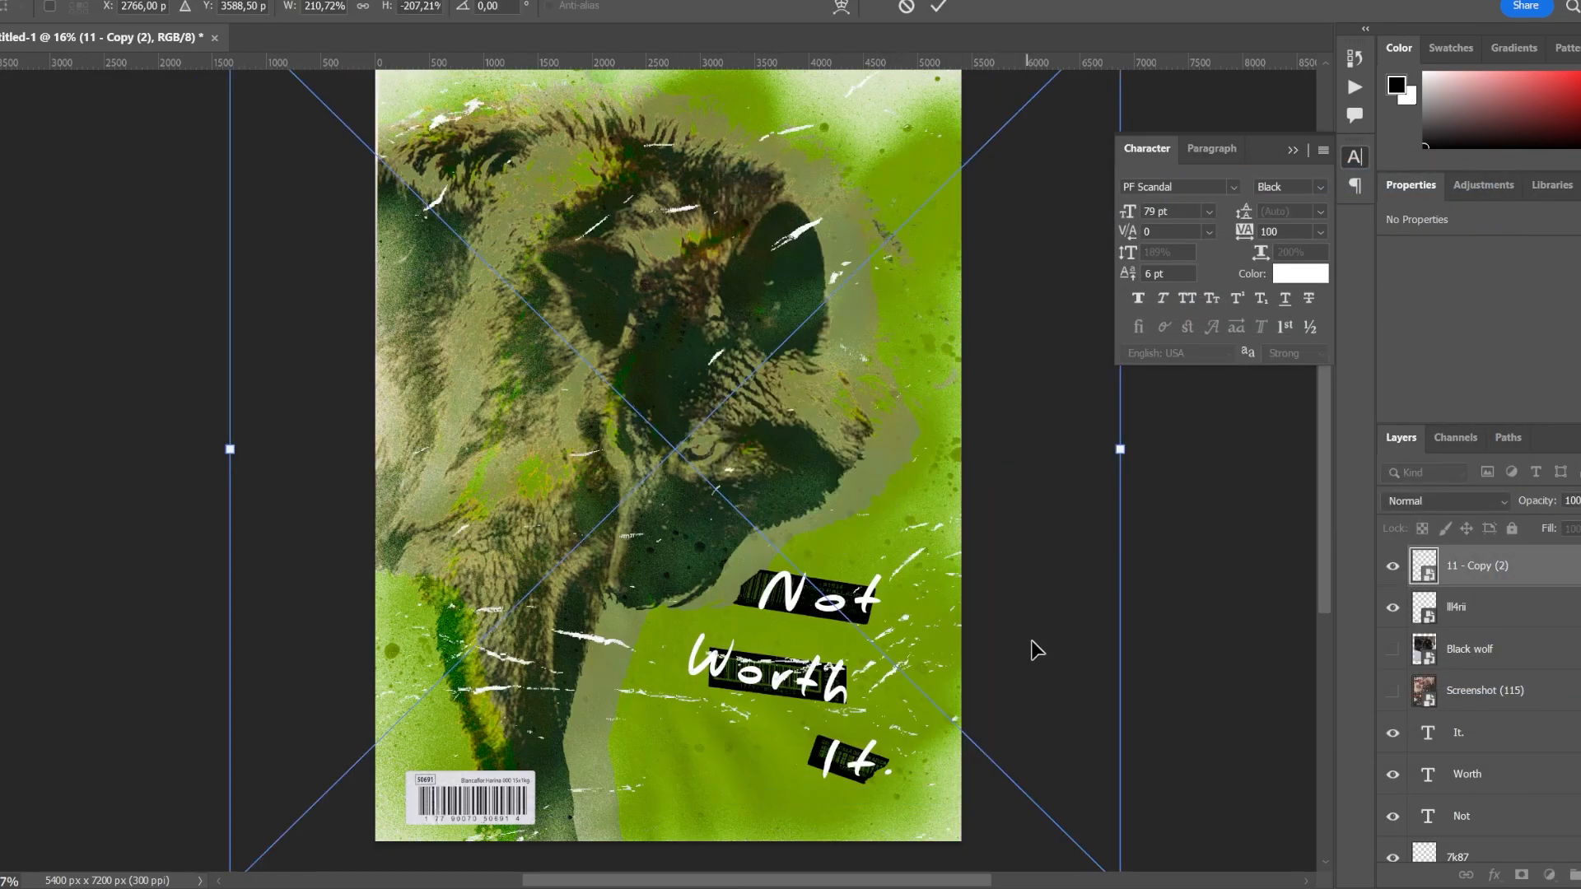
right_click(731, 464)
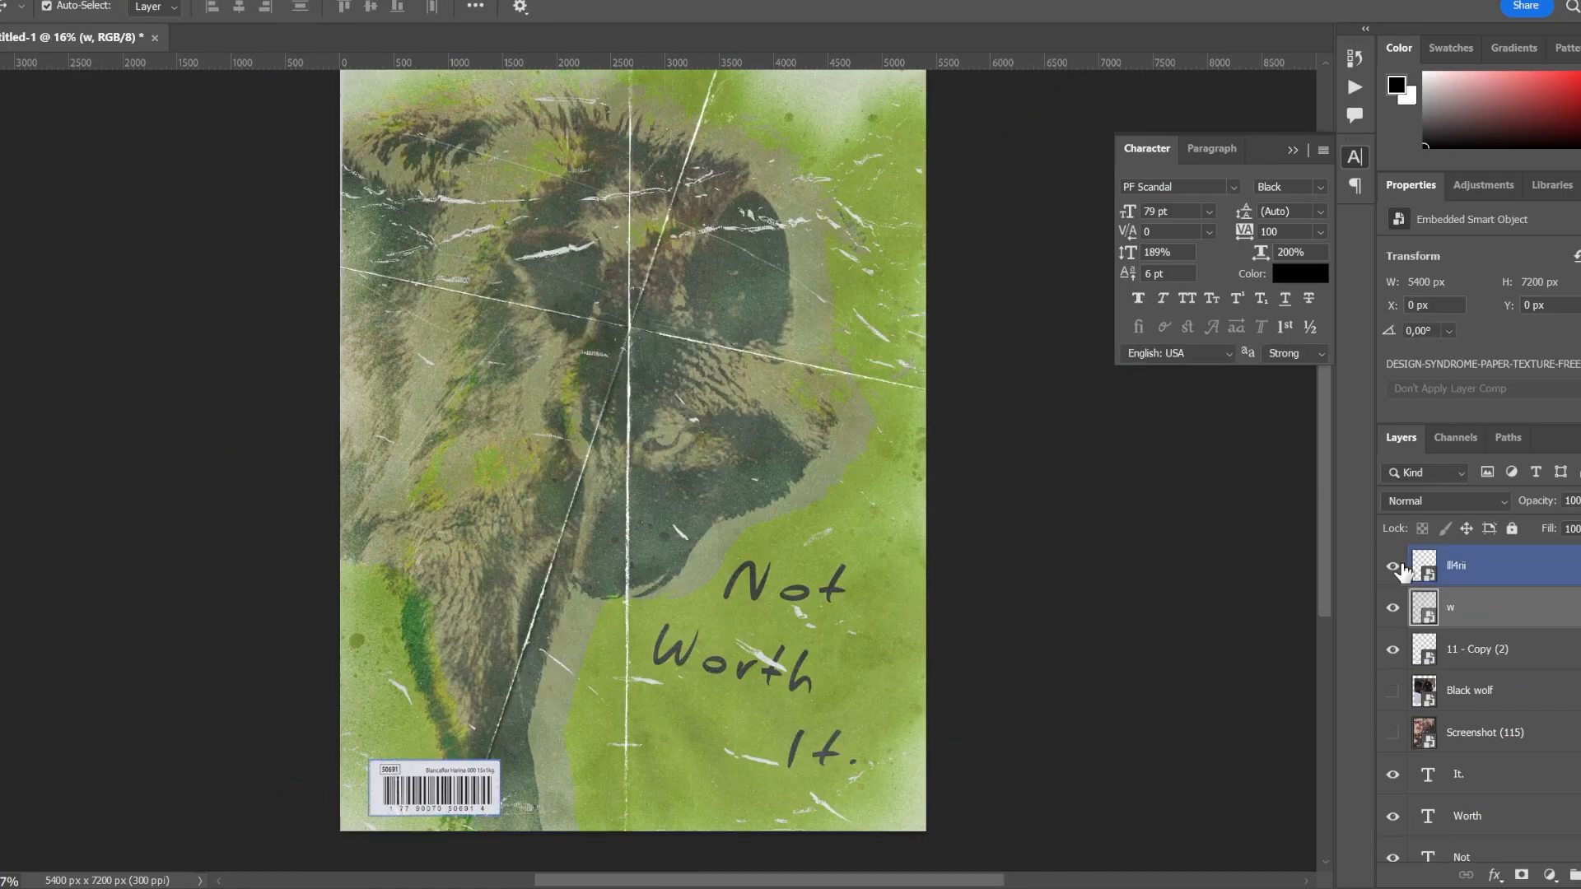
Lower the opacity of the paper texture layer w to about 91%
right_click(1536, 568)
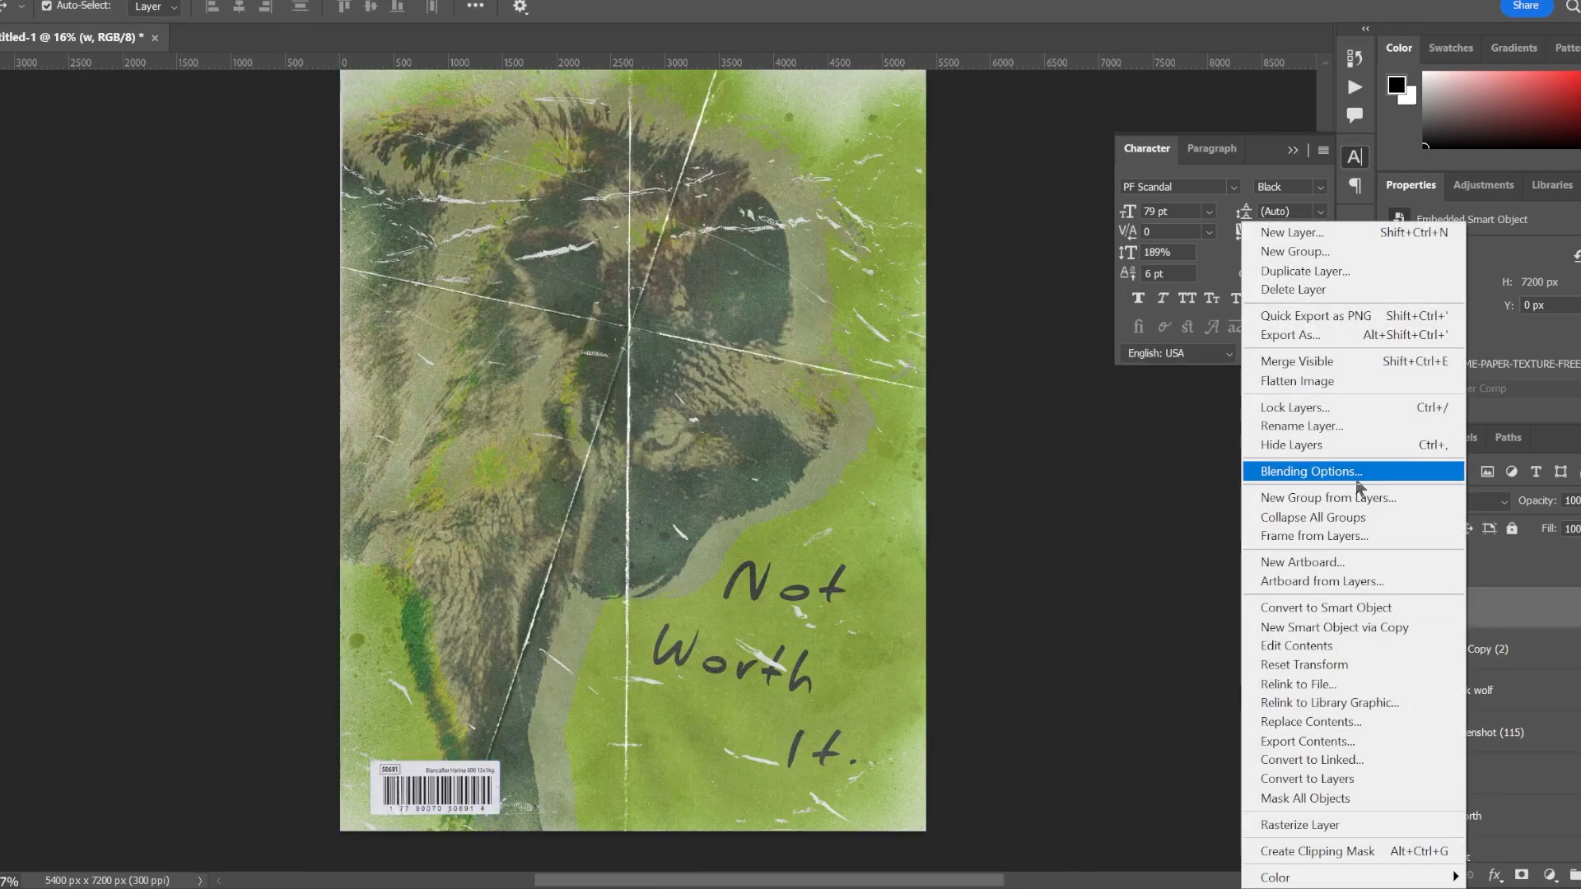
key("Escape")
left_click(1580, 501)
left_click_drag(1580, 522, 1580, 523)
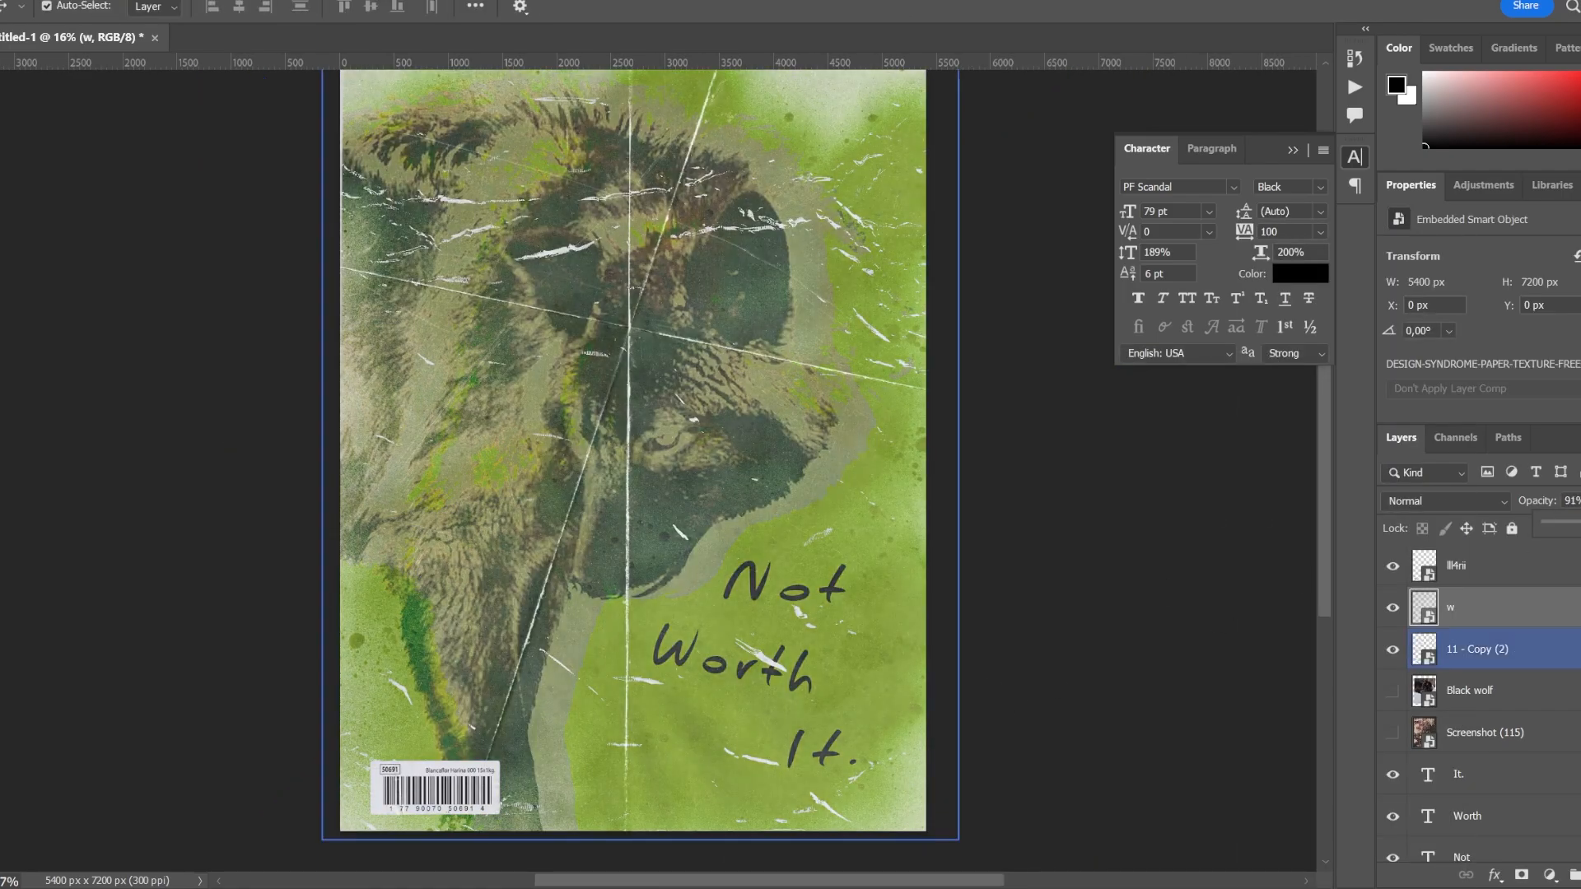
Move the wolf layer Layer 1 directly above Layer 1 copy in the layer stack
left_click(1503, 649)
scroll(1501, 650, "down", 3)
left_click(1488, 732)
left_click_drag(1487, 771, 1486, 711)
right_click(1488, 746)
left_click(1492, 162)
key("Escape")
Raise the brightness and contrast of Layer 1 with the Brightness/Contrast adjustment
left_click(38, 1)
mouse_move(211, 23)
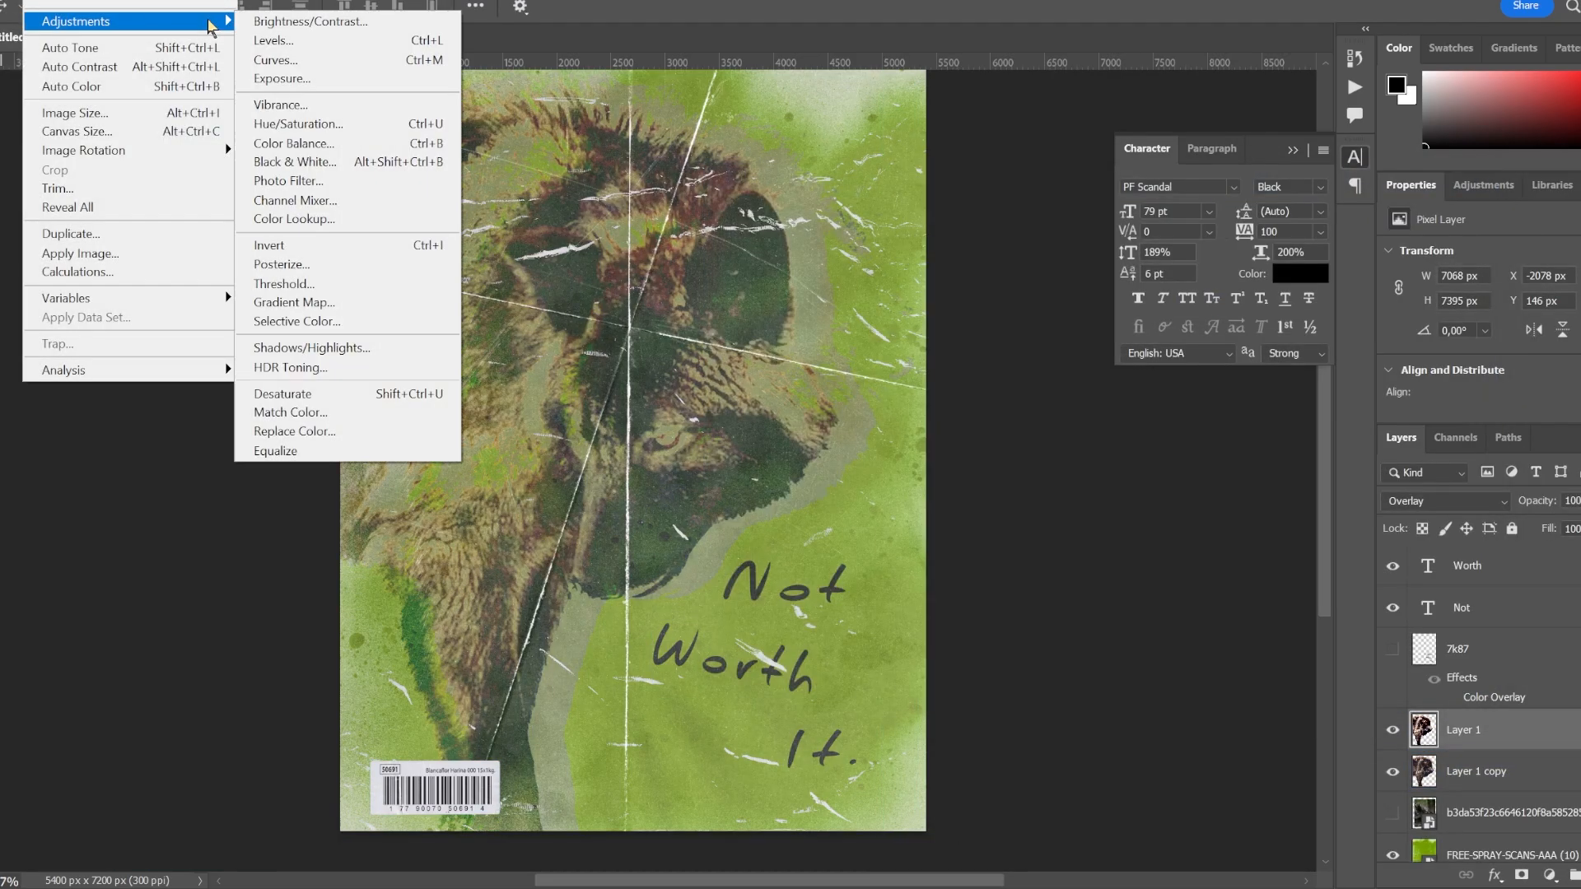
left_click(311, 22)
left_click_drag(957, 216, 858, 220)
left_click_drag(957, 265, 1069, 264)
left_click_drag(901, 219, 1064, 230)
left_click(1120, 190)
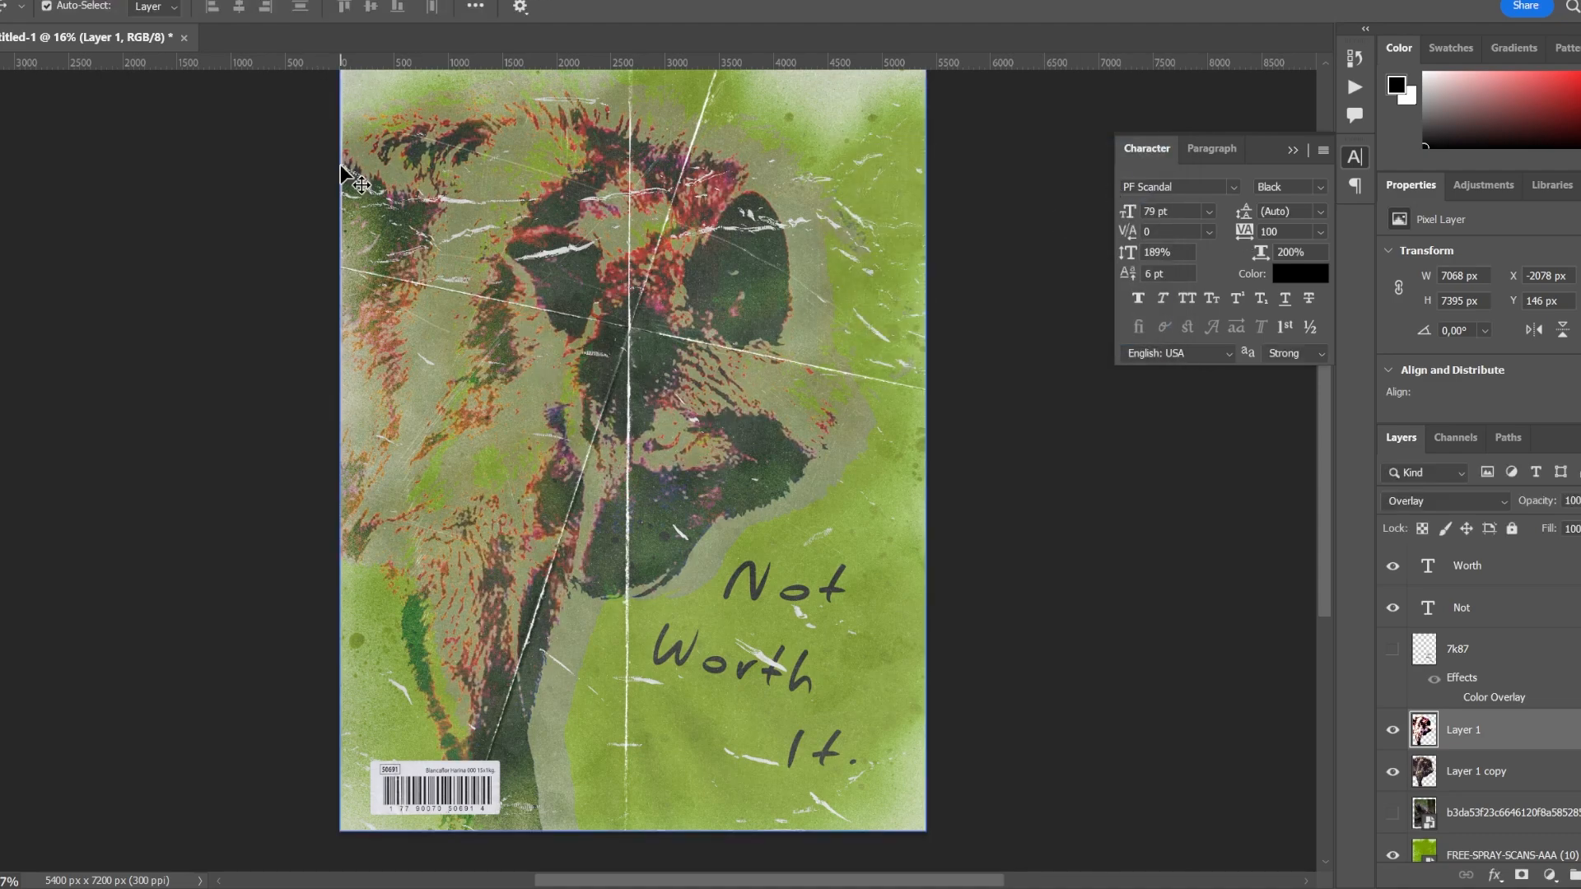
Open the Filter Gallery for Layer 1 and preview the Graphic Pen and Halftone Pattern sketch filters on the wolf
left_click(84, 1)
left_click(25, 38)
left_click(206, 1)
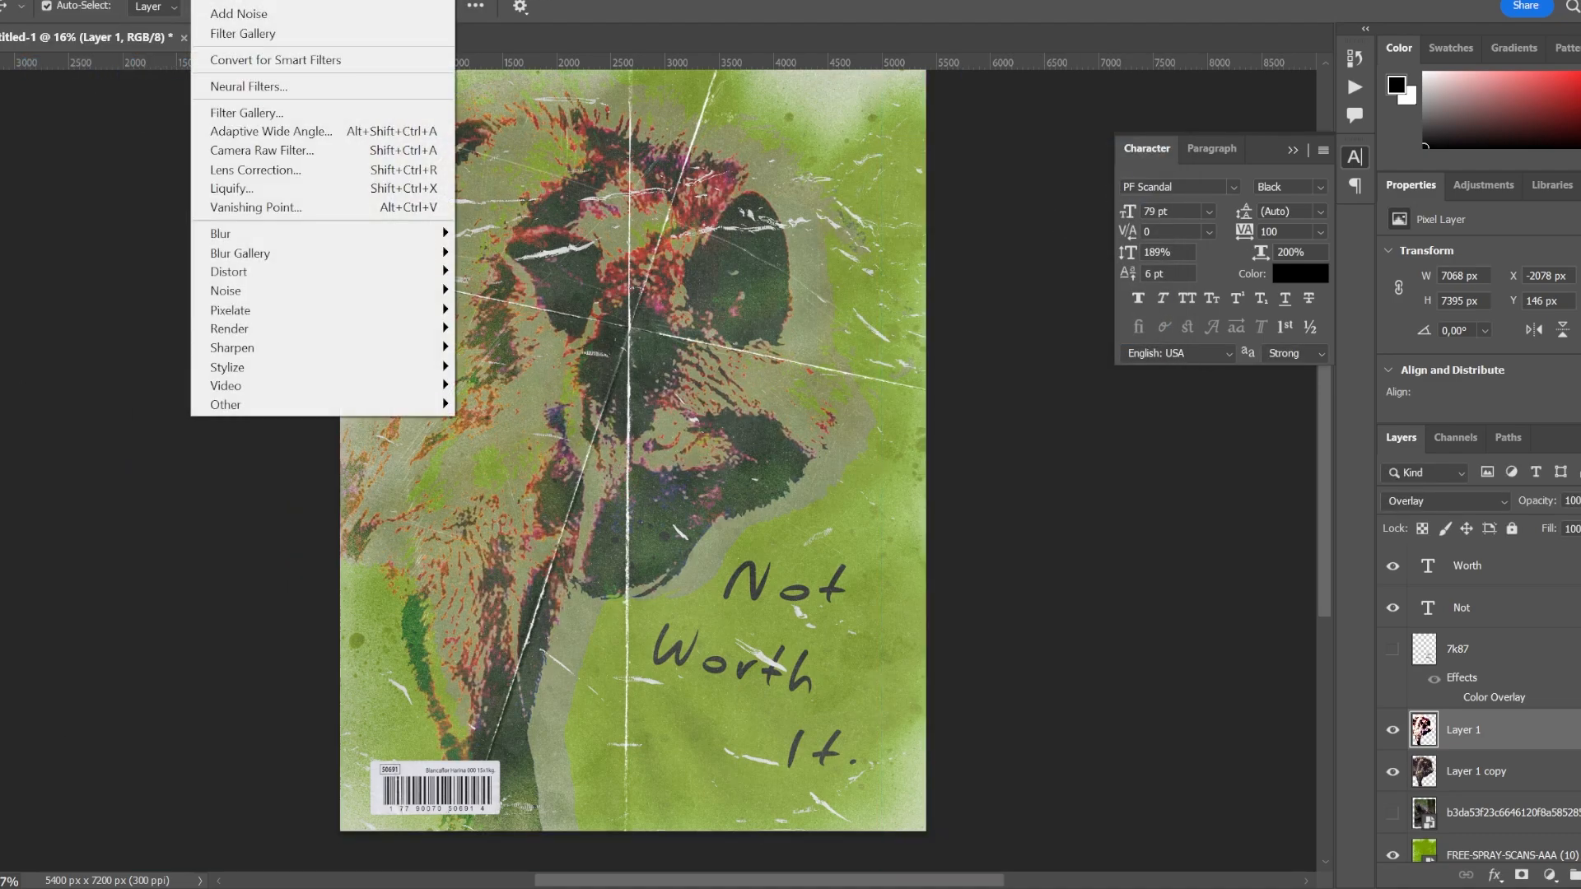
left_click(247, 113)
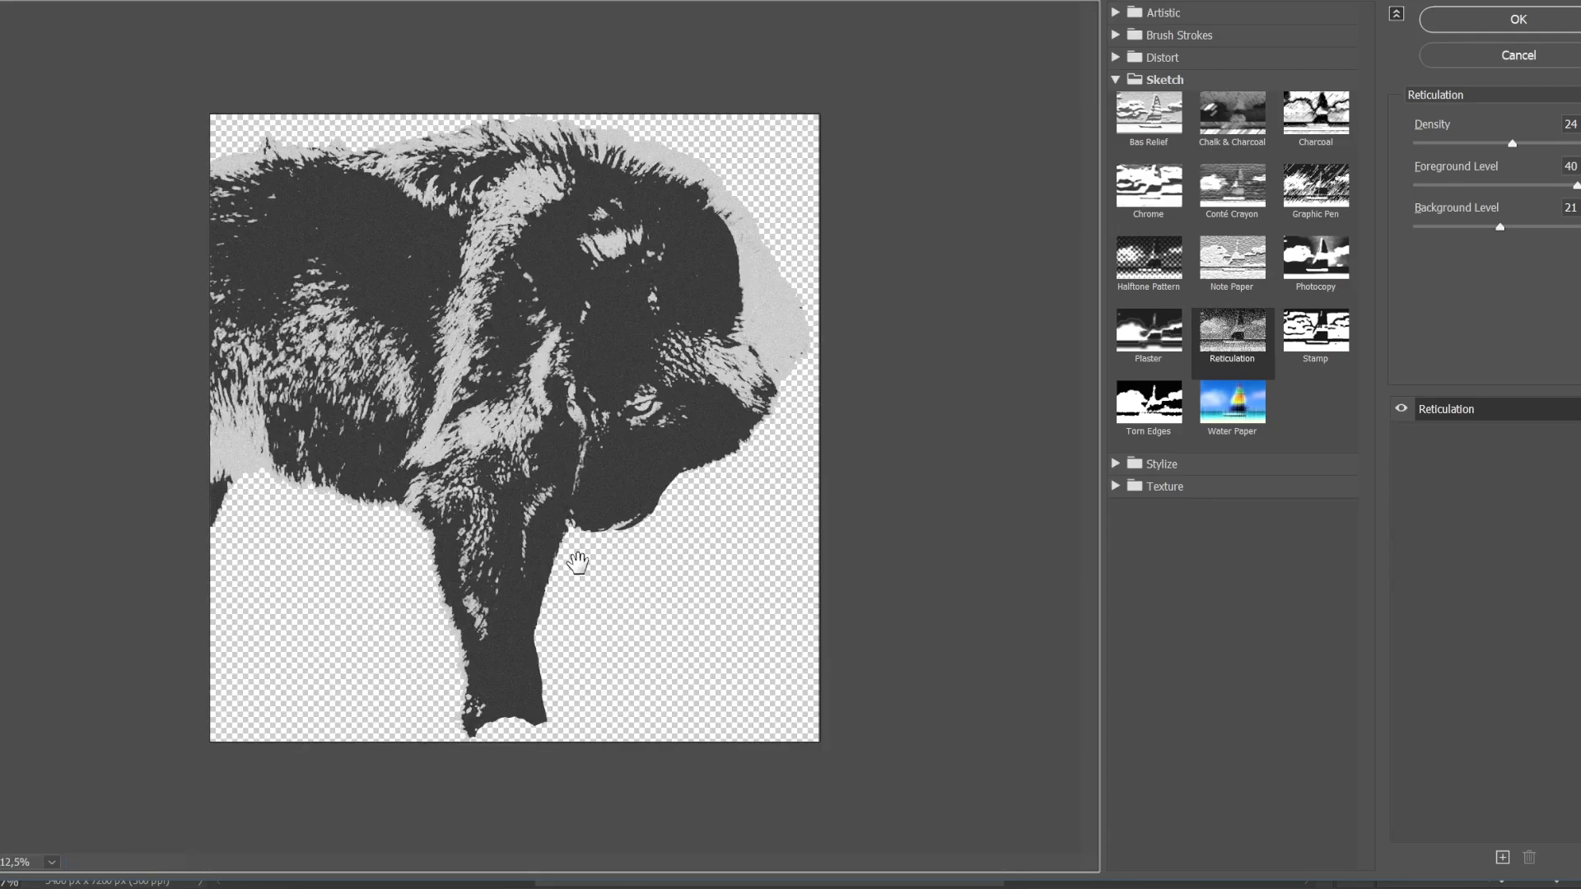
left_click(1310, 200)
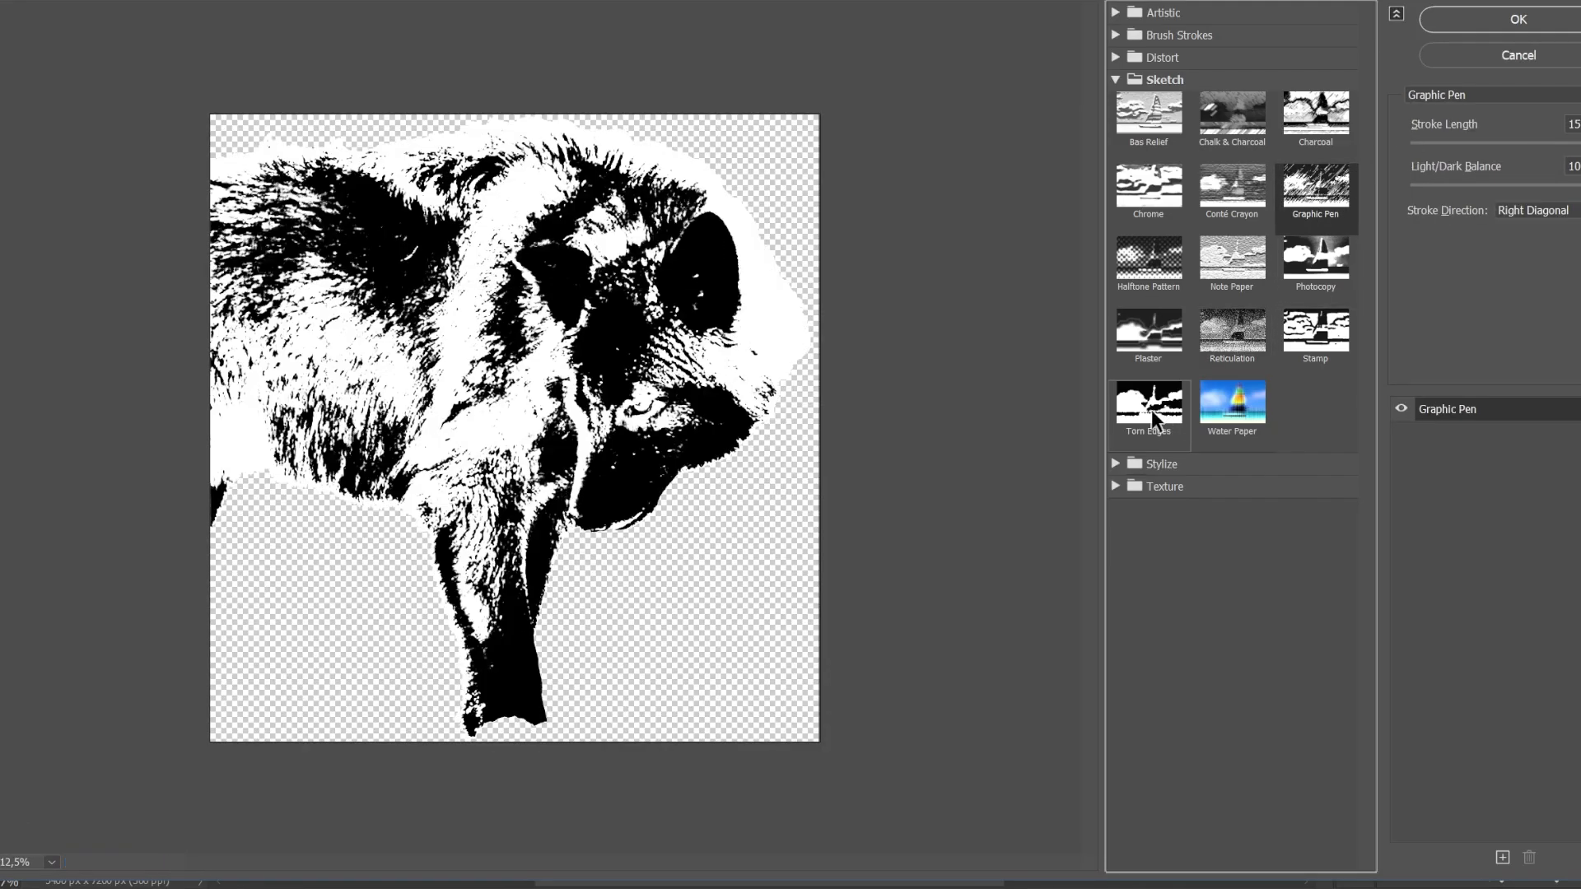
left_click(1147, 266)
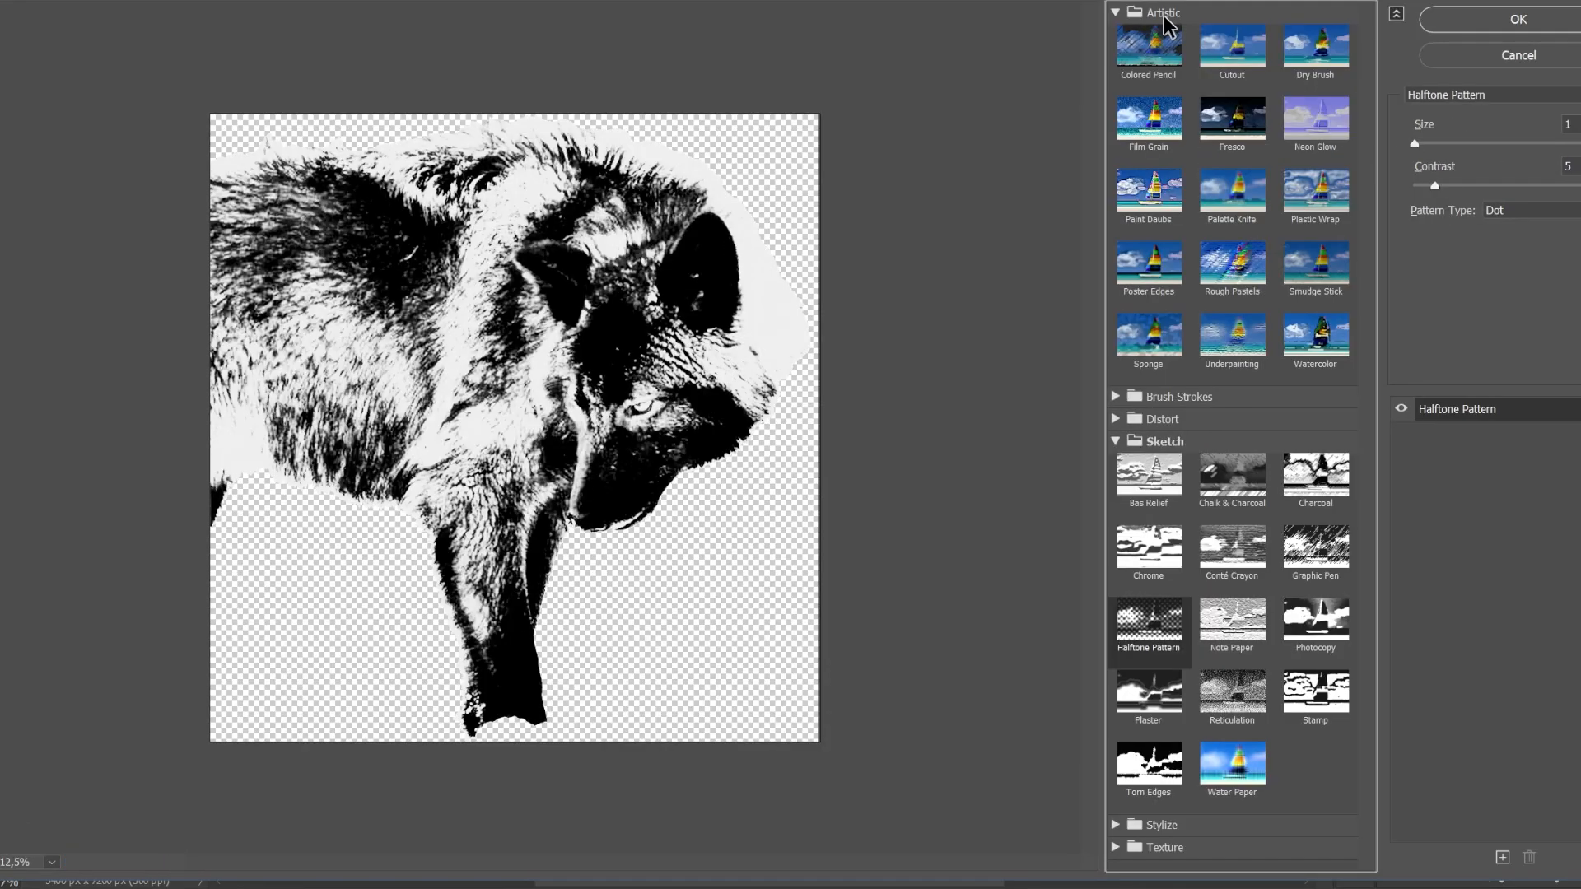
Apply the Reticulation filter to Layer 1 with density 3 and foreground level 22
left_click(1232, 334)
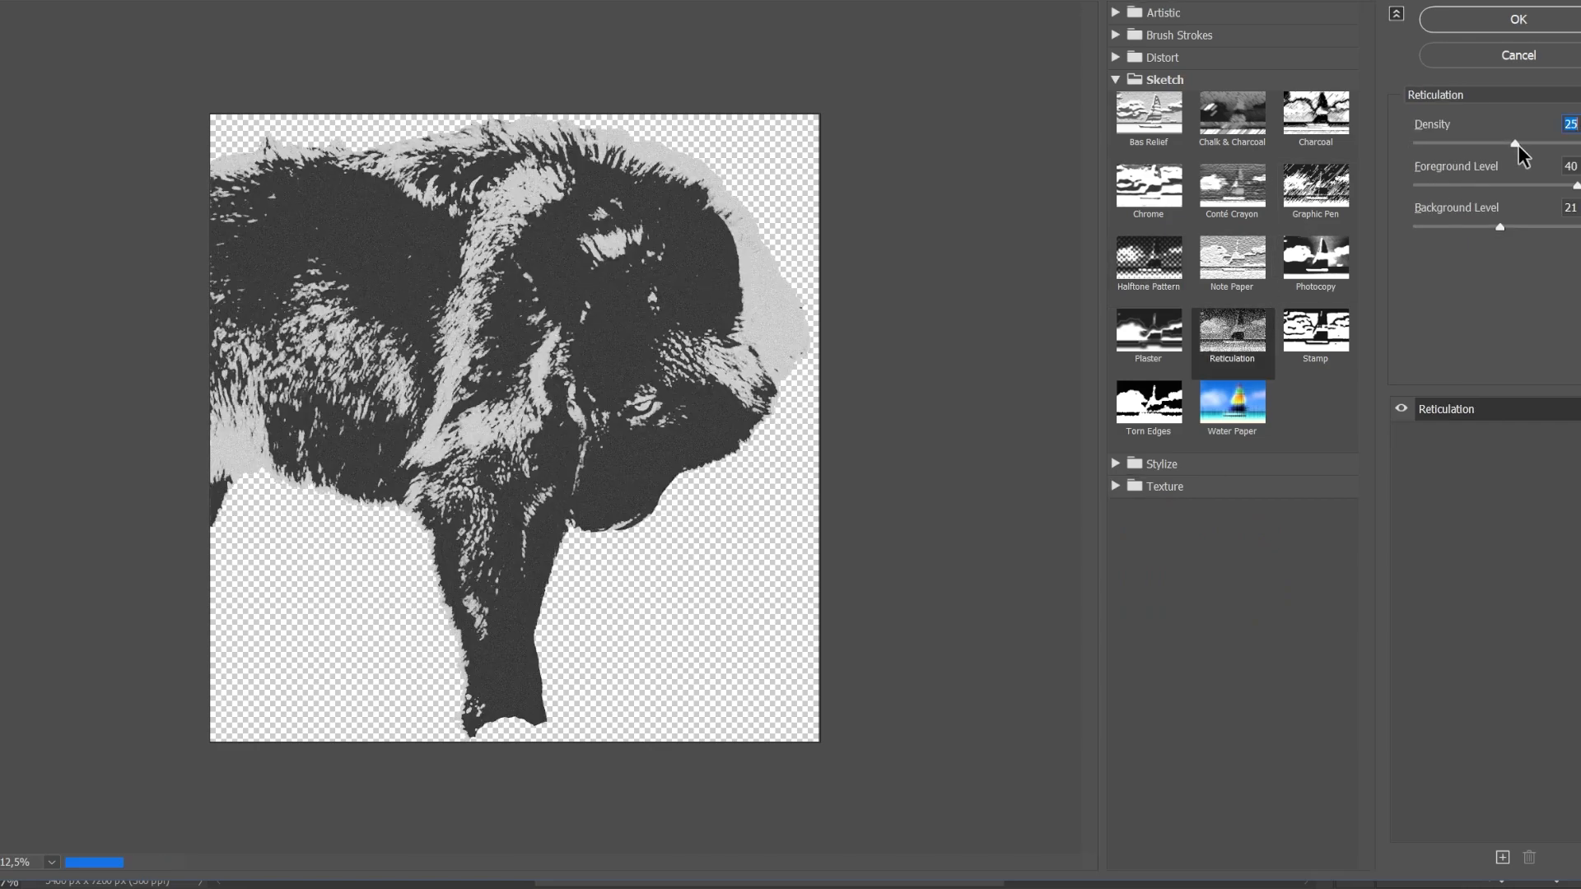
left_click_drag(1453, 145, 1430, 145)
left_click_drag(1576, 185, 1445, 227)
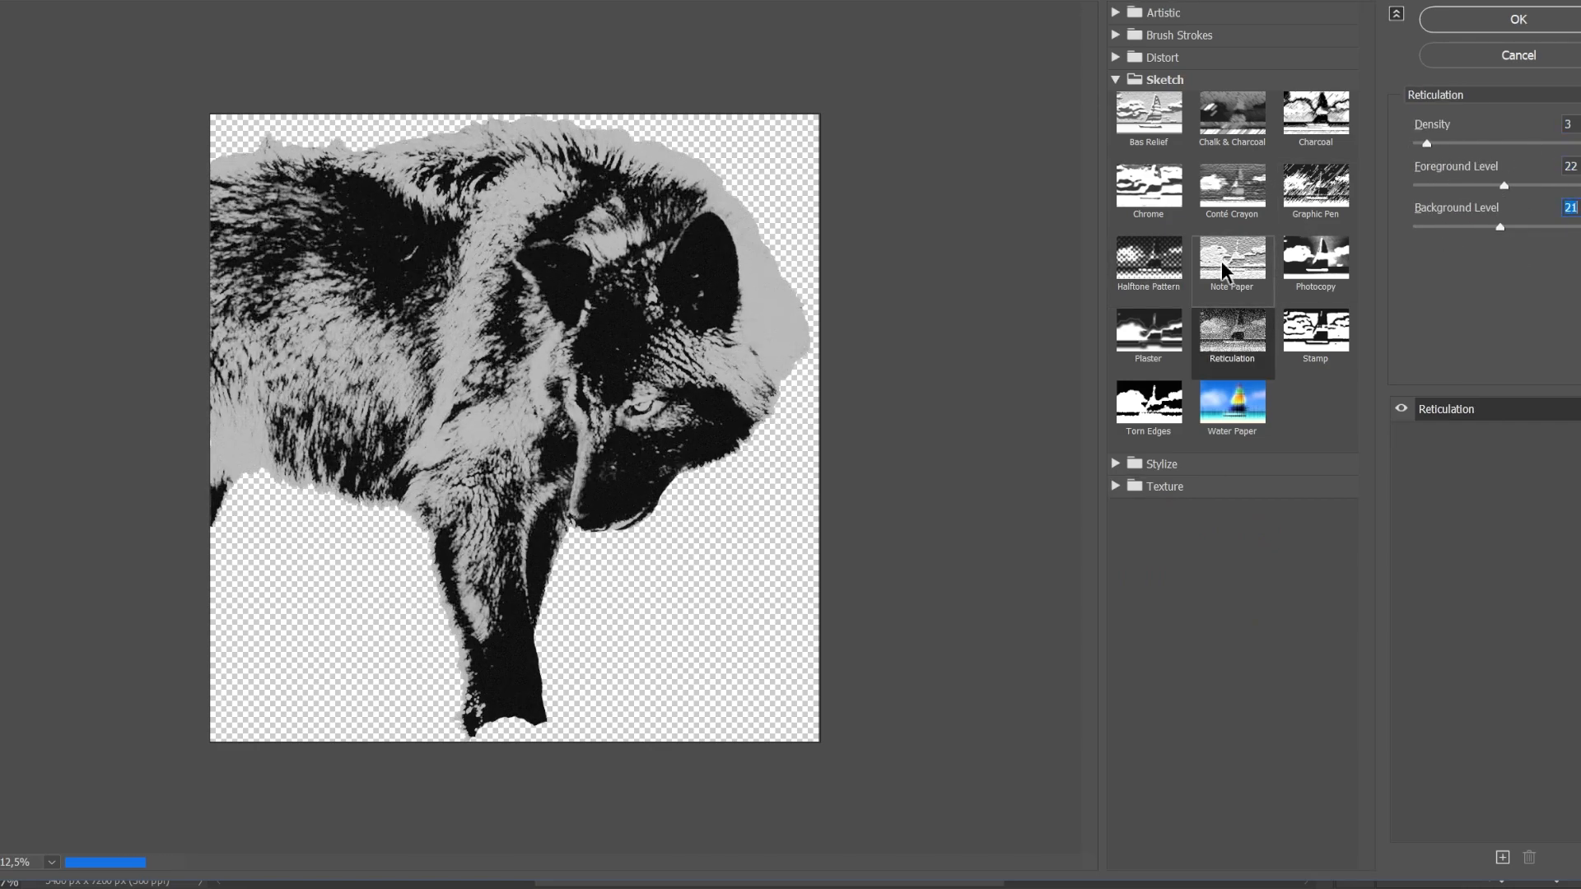
left_click(1529, 18)
Strengthen the contrast of Layer 1 with Brightness/Contrast, using the legacy mode
left_click(39, 2)
left_click(288, 21)
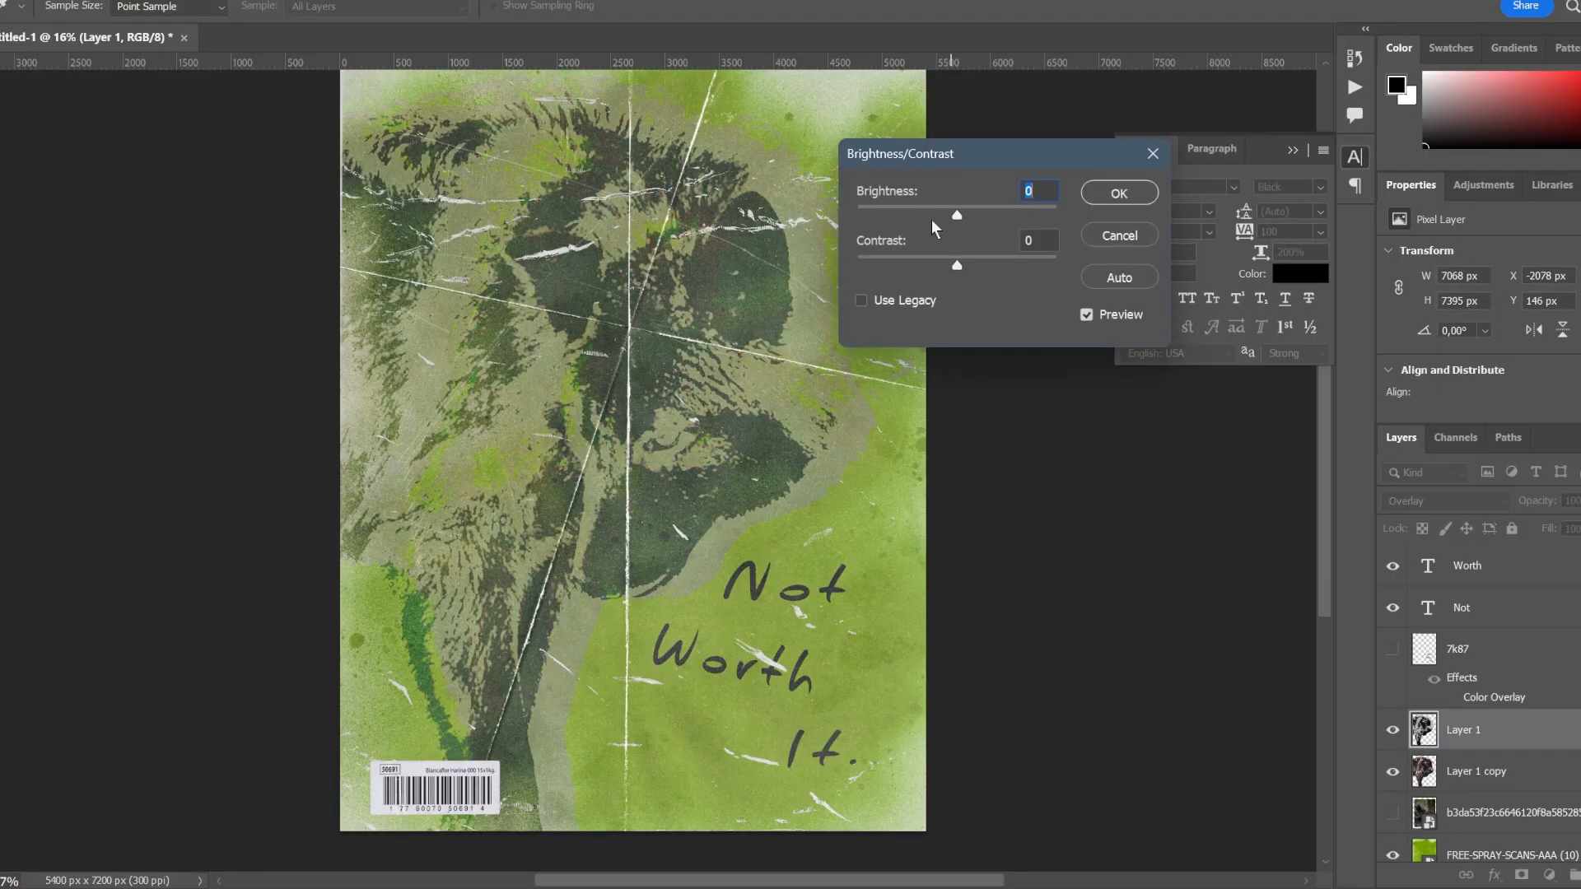
left_click_drag(958, 217, 1140, 267)
left_click(861, 301)
mouse_move(958, 217)
left_mouse_down()
mouse_move(1048, 219)
mouse_move(962, 222)
left_mouse_up()
left_click(1121, 195)
Toggle the visibility of the paper texture w and the scratch texture 11 - Copy (2) to compare their effect on the poster
scroll(1504, 580, "up", 3)
left_click(1509, 659)
left_click(1392, 610)
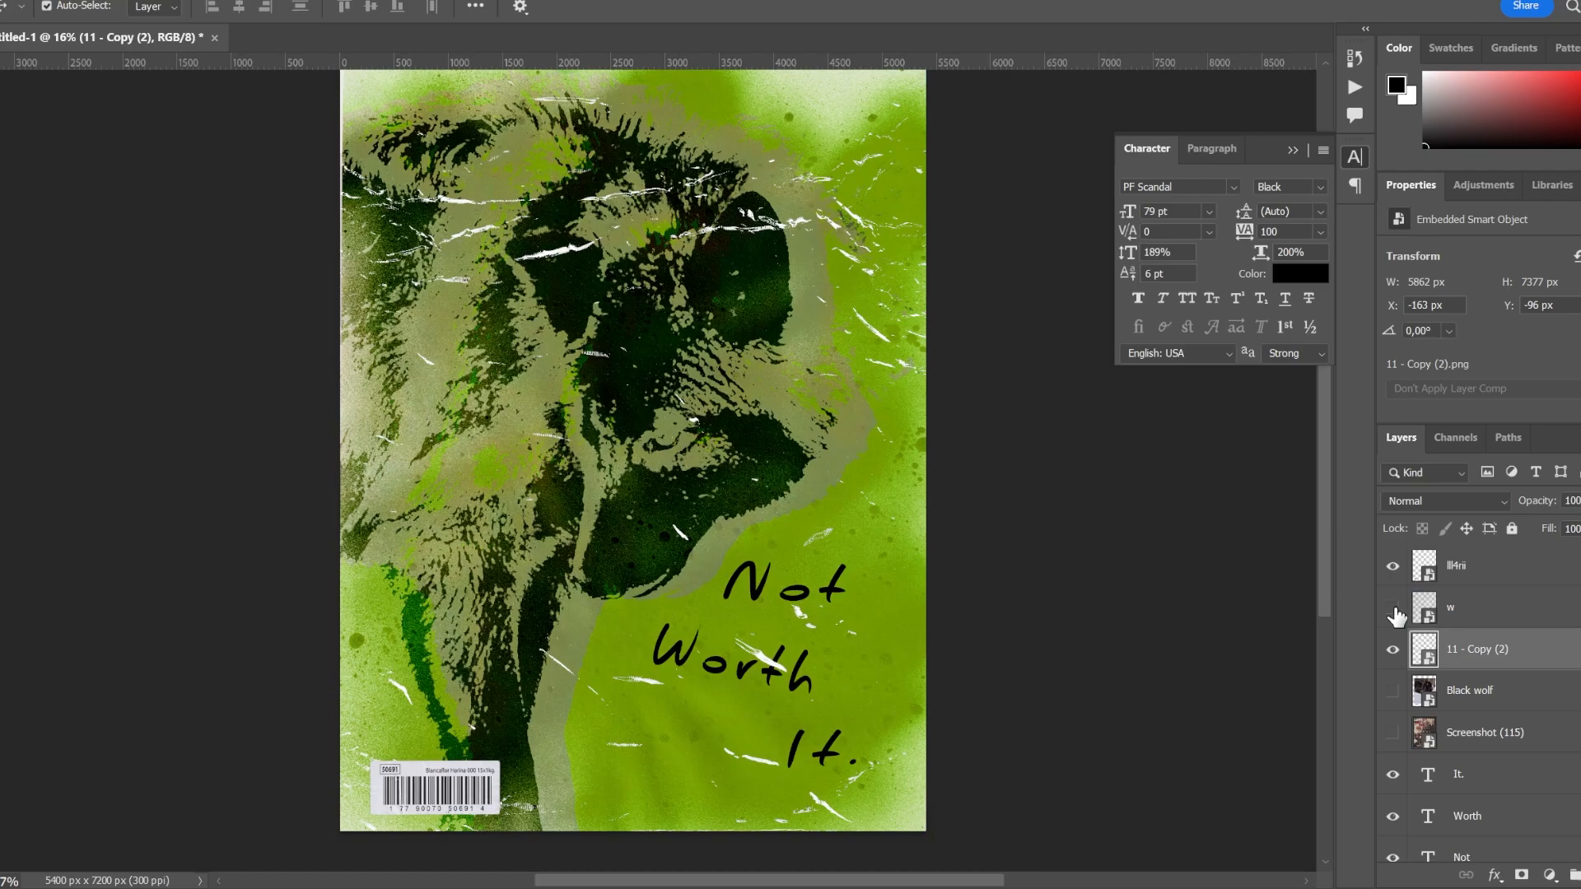
left_click(1392, 650)
left_click(1392, 610)
scroll(1223, 547, "up", 1)
Set the opacity of the paper texture layer w to 80%
left_click(1565, 608)
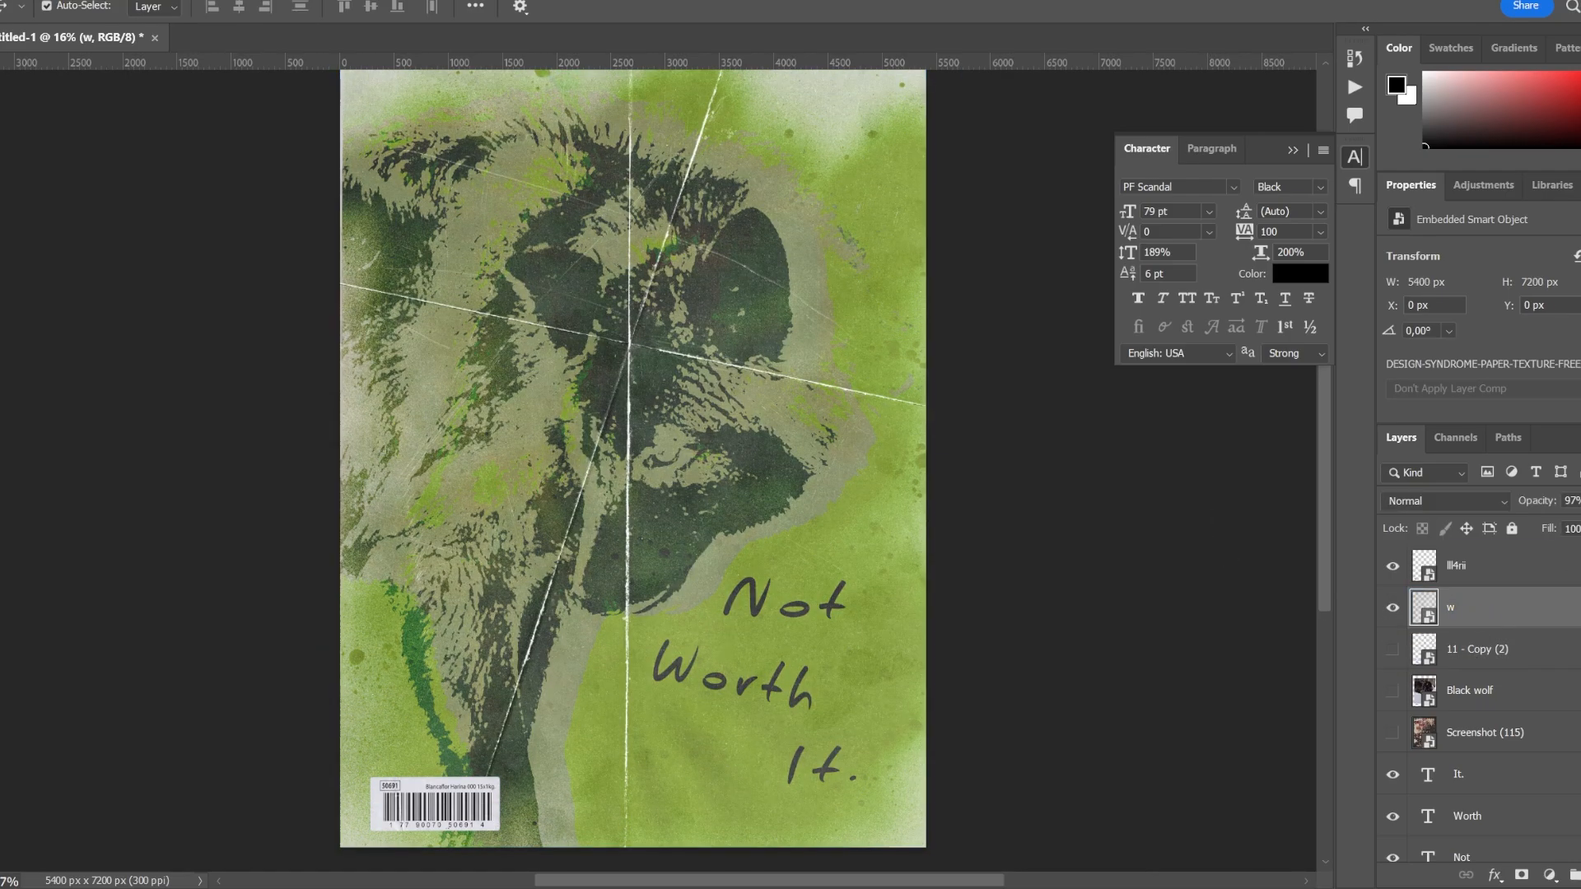
left_click(1580, 501)
left_click_drag(1580, 522, 1580, 522)
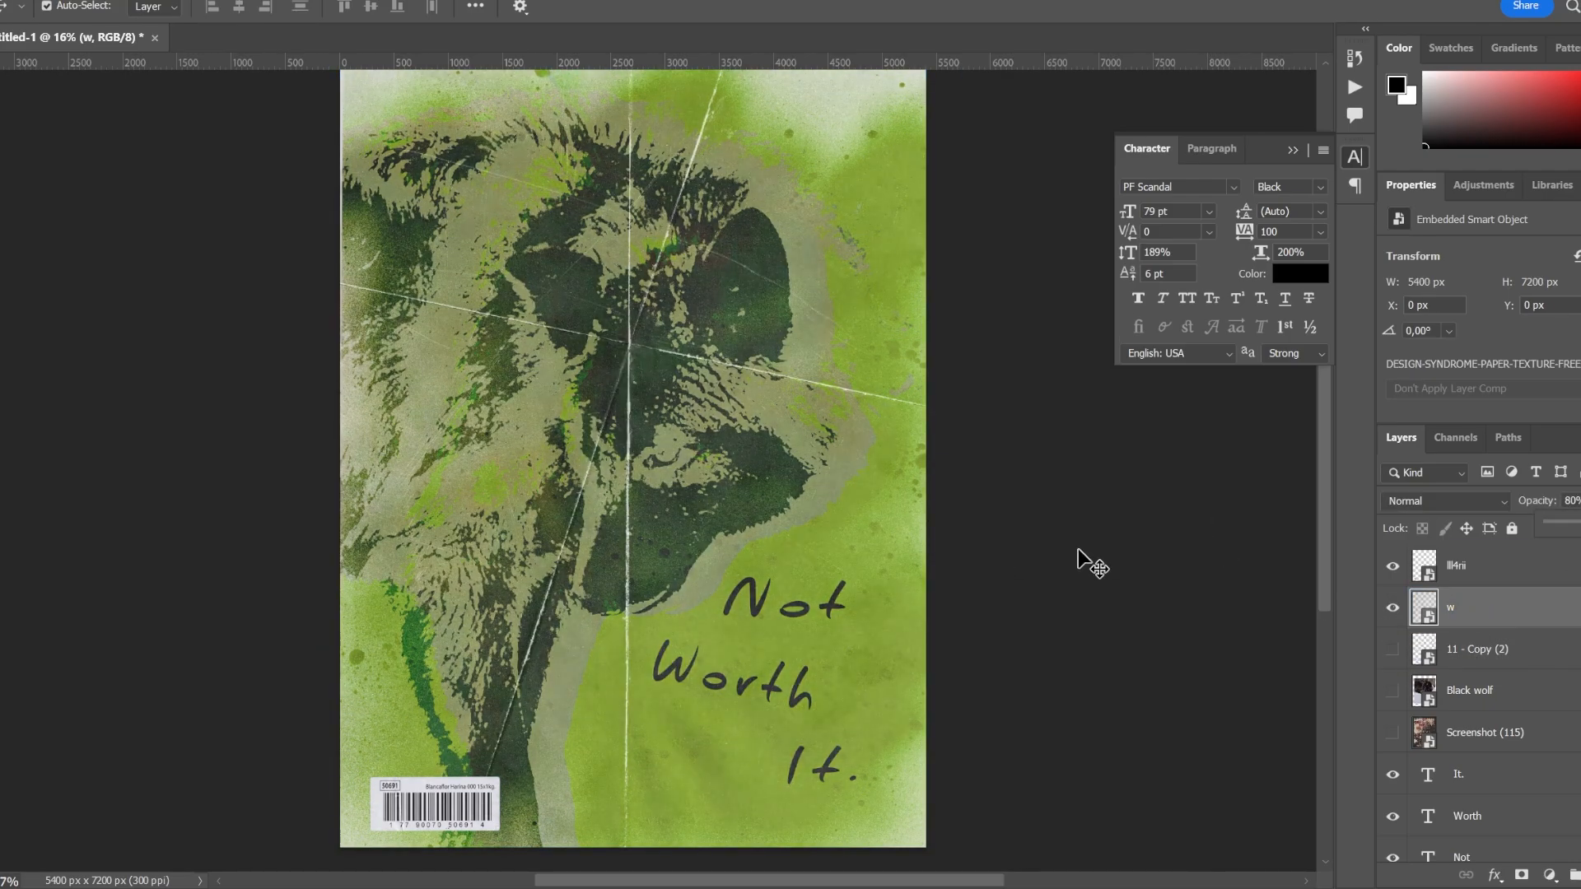
Show the scratch texture 11 - Copy (2) again and lower its opacity to 39%
left_click(1393, 650)
left_click(1524, 649)
left_click(1580, 501)
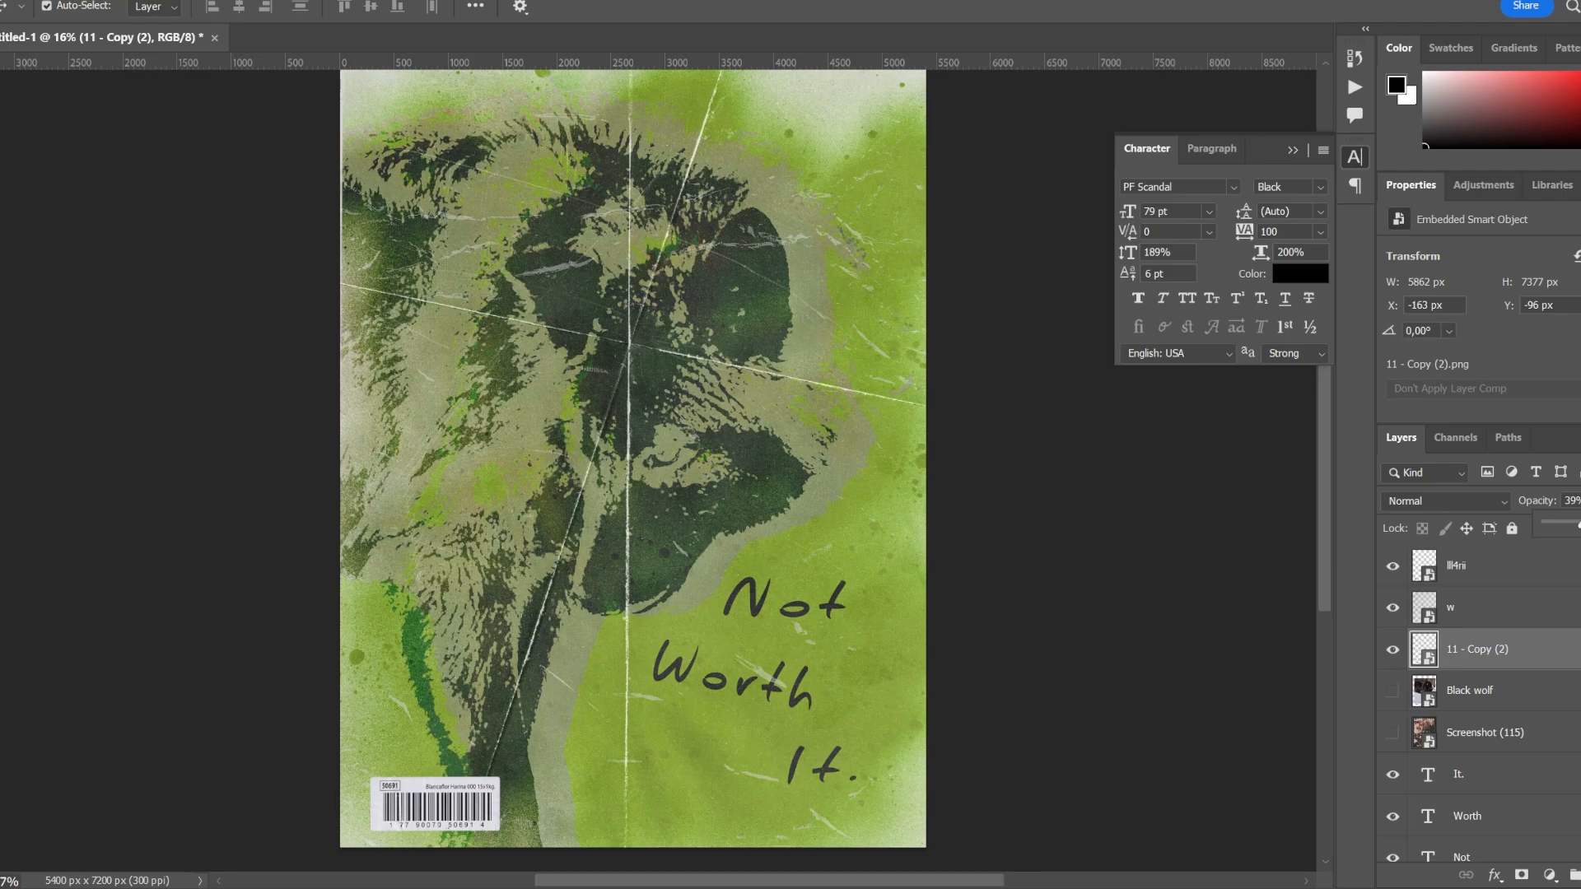
left_click(1130, 577)
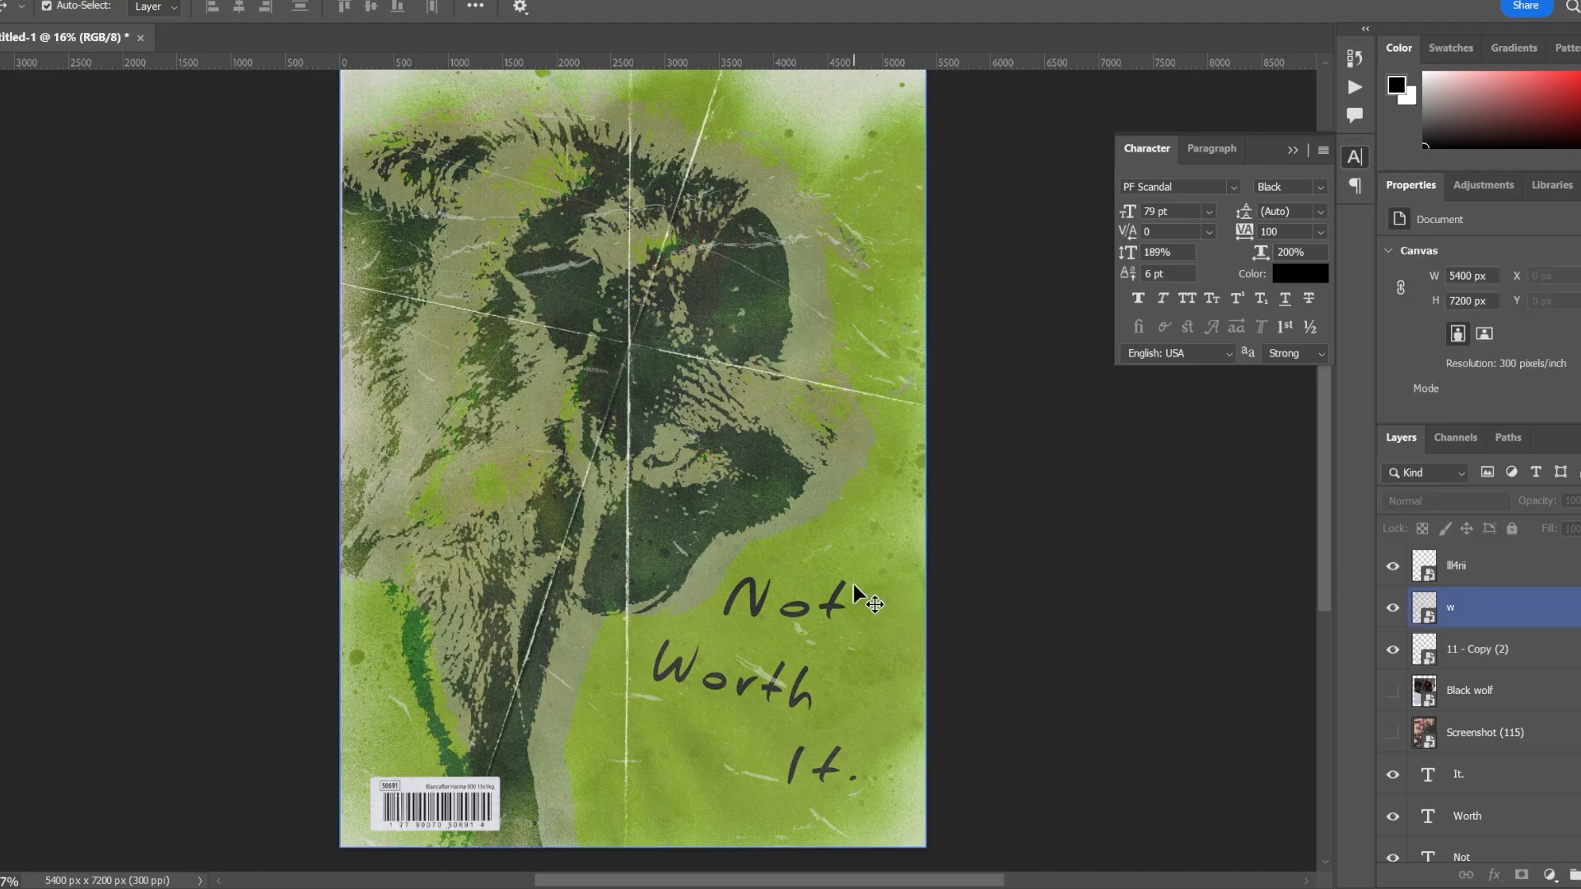
Try Sharp anti-aliasing on the "It." text layer, and undo it together with the last opacity change
scroll(1418, 679, "down", 2)
left_click(1507, 691)
scroll(1548, 329, "down", 3)
scroll(1557, 326, "up", 1)
left_click(1563, 322)
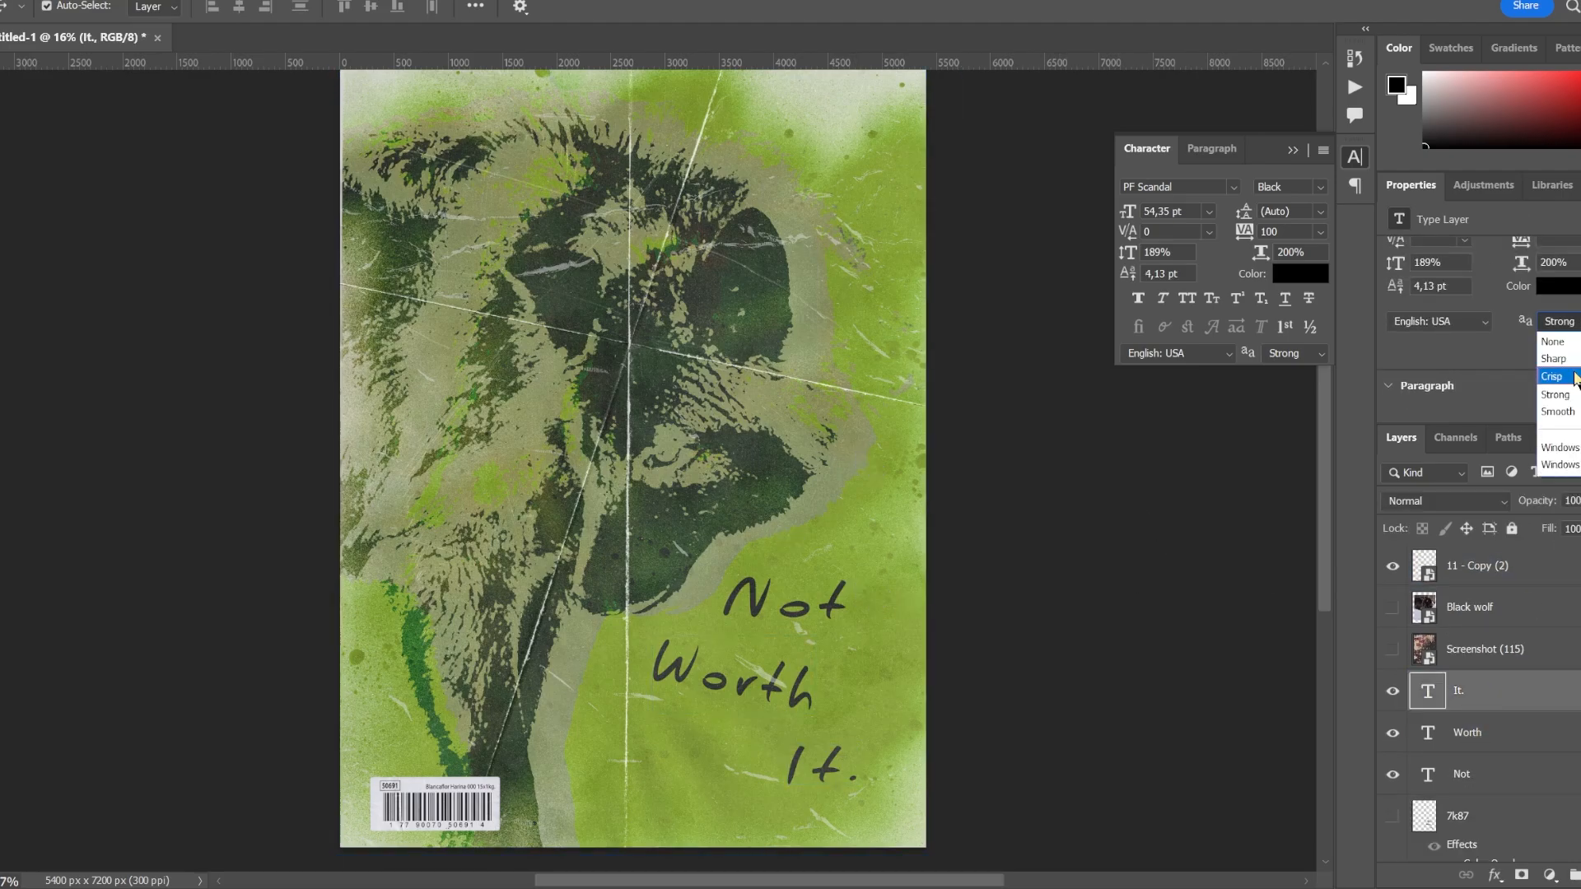
left_click(1572, 360)
key("ctrl+z")
key("ctrl+z")
left_click(1572, 339)
left_click(1572, 358)
Change the font of the Worth, It. and Not text layers to Salted Regular
left_click(1548, 733)
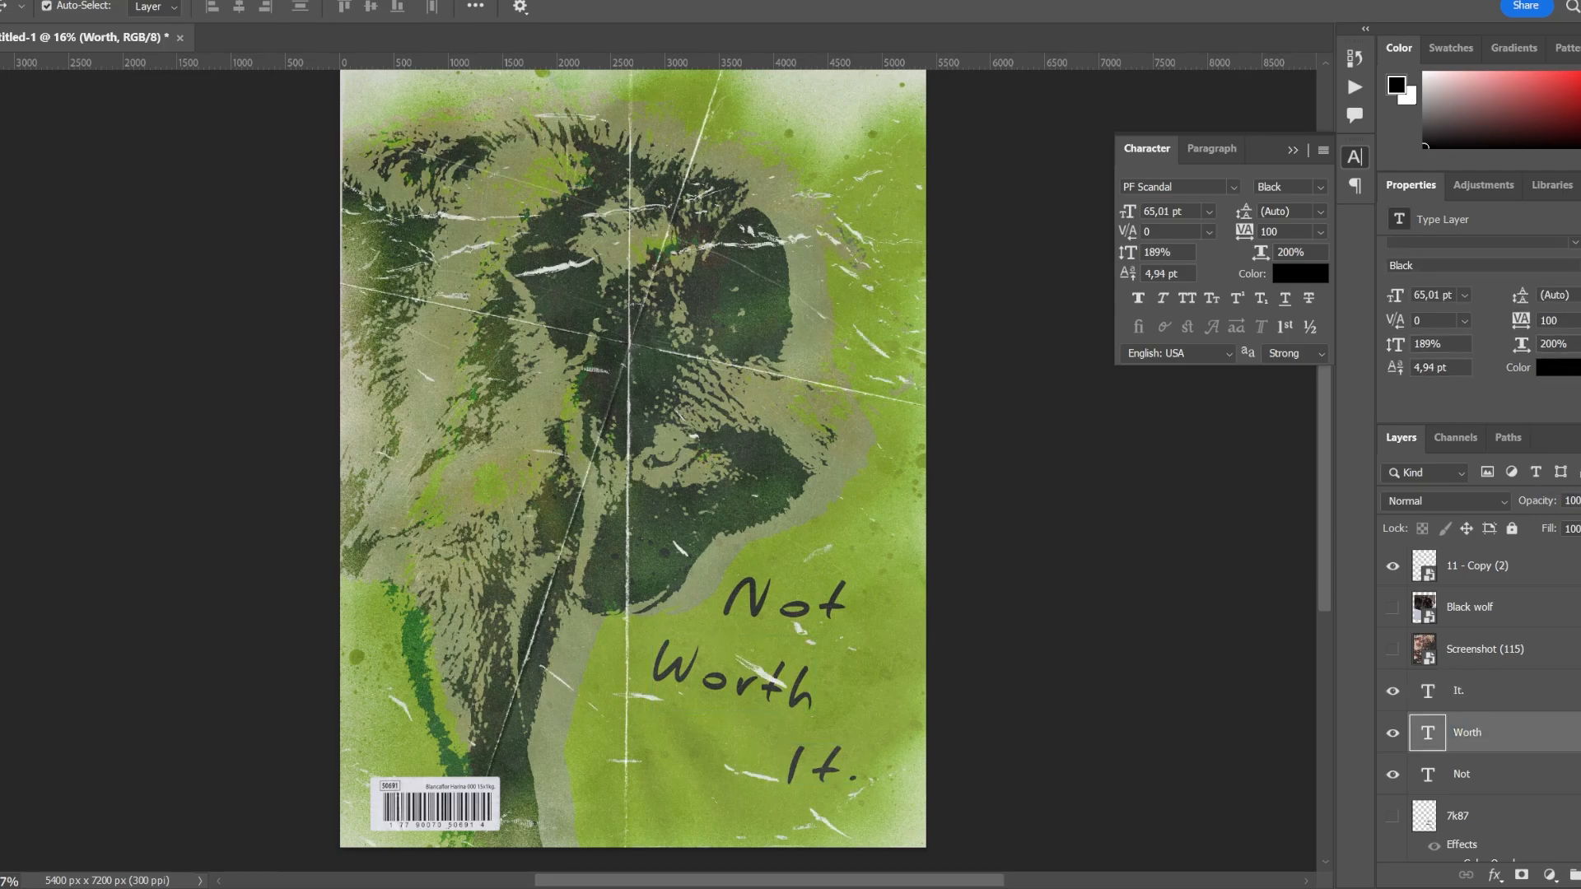
scroll(1571, 317, "up", 2)
left_click(1577, 307)
left_click(1532, 549)
left_click(1523, 691)
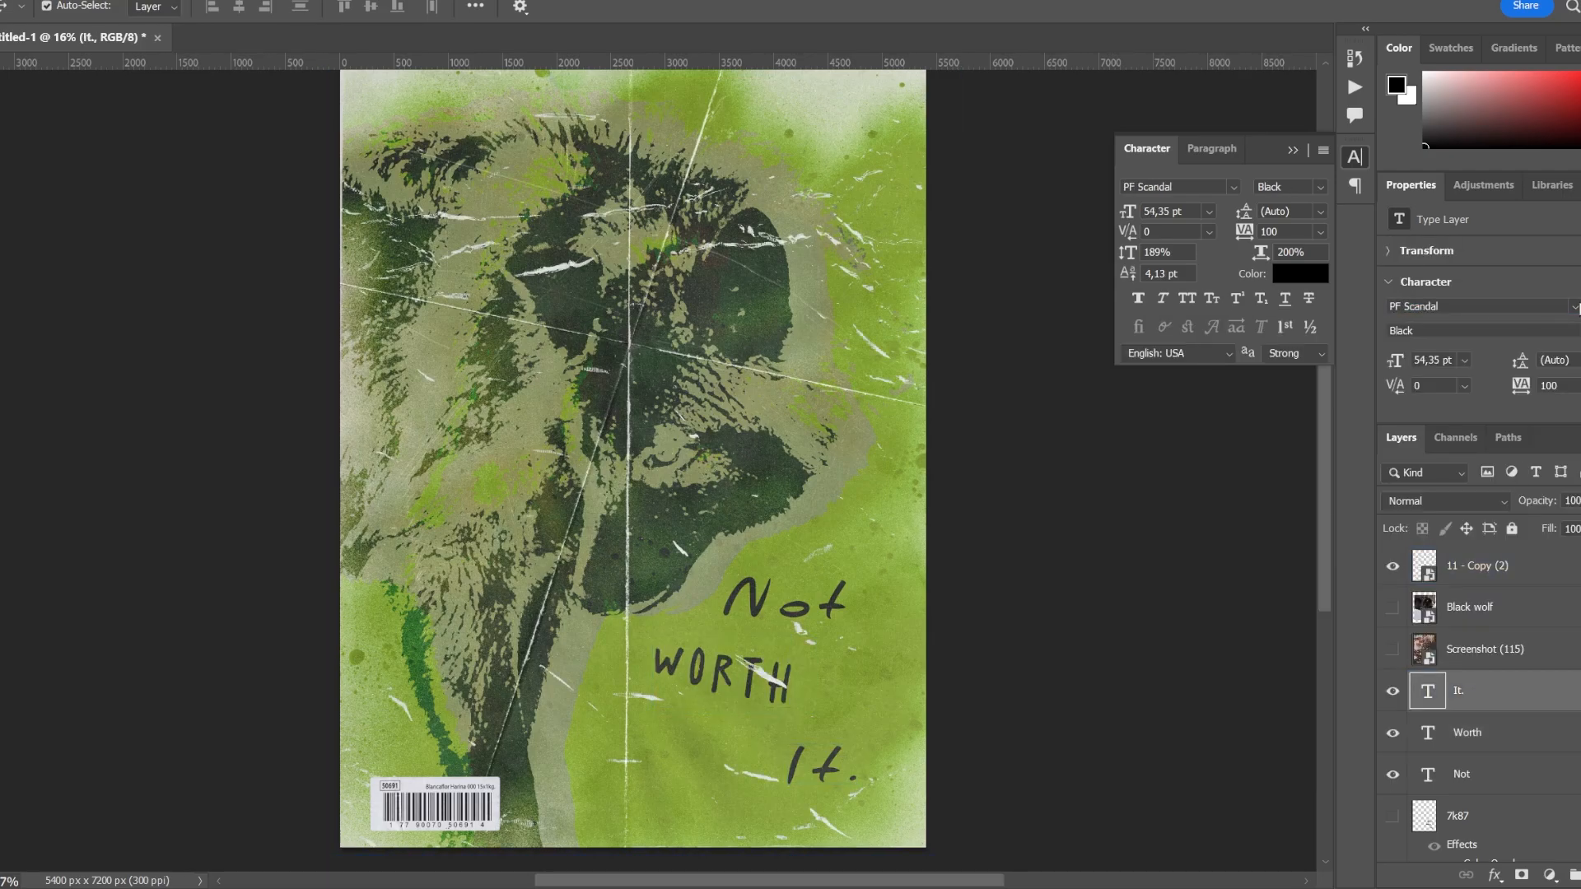
left_click(1577, 307)
left_click(1532, 548)
left_click(1521, 775)
left_click(1577, 307)
left_click(1532, 548)
left_click(875, 702)
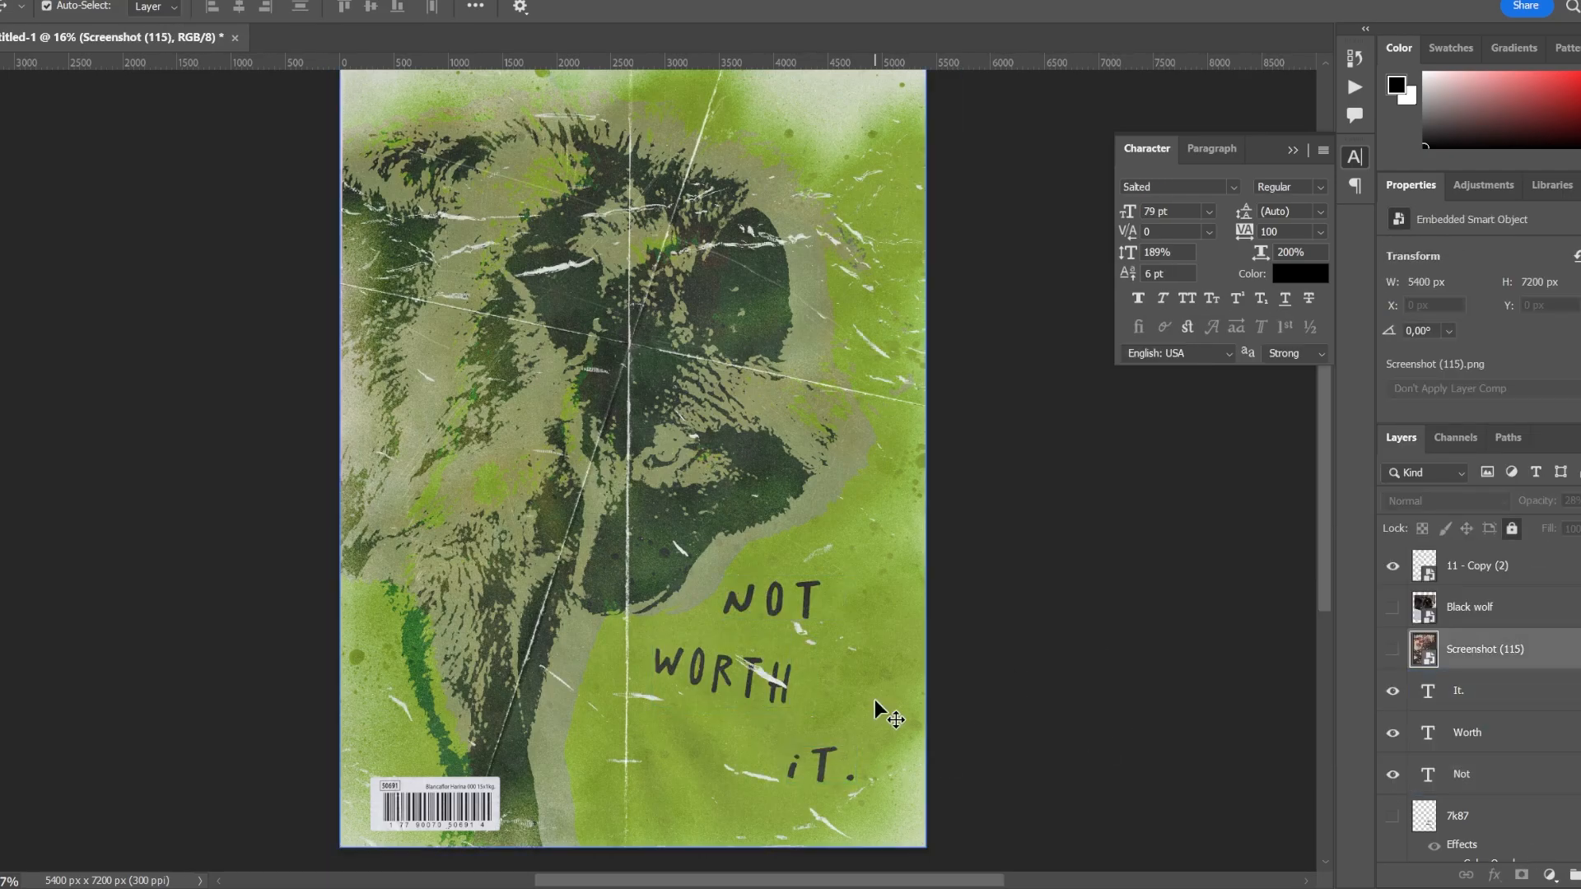
Move the "It." text to the left below Worth, and shift "Worth" slightly to the right
left_click(1487, 697)
key("ctrl+t")
left_click_drag(823, 762, 774, 758)
key("Return")
left_click(1487, 733)
key("ctrl+t")
left_click_drag(718, 681, 736, 686)
key("Return")
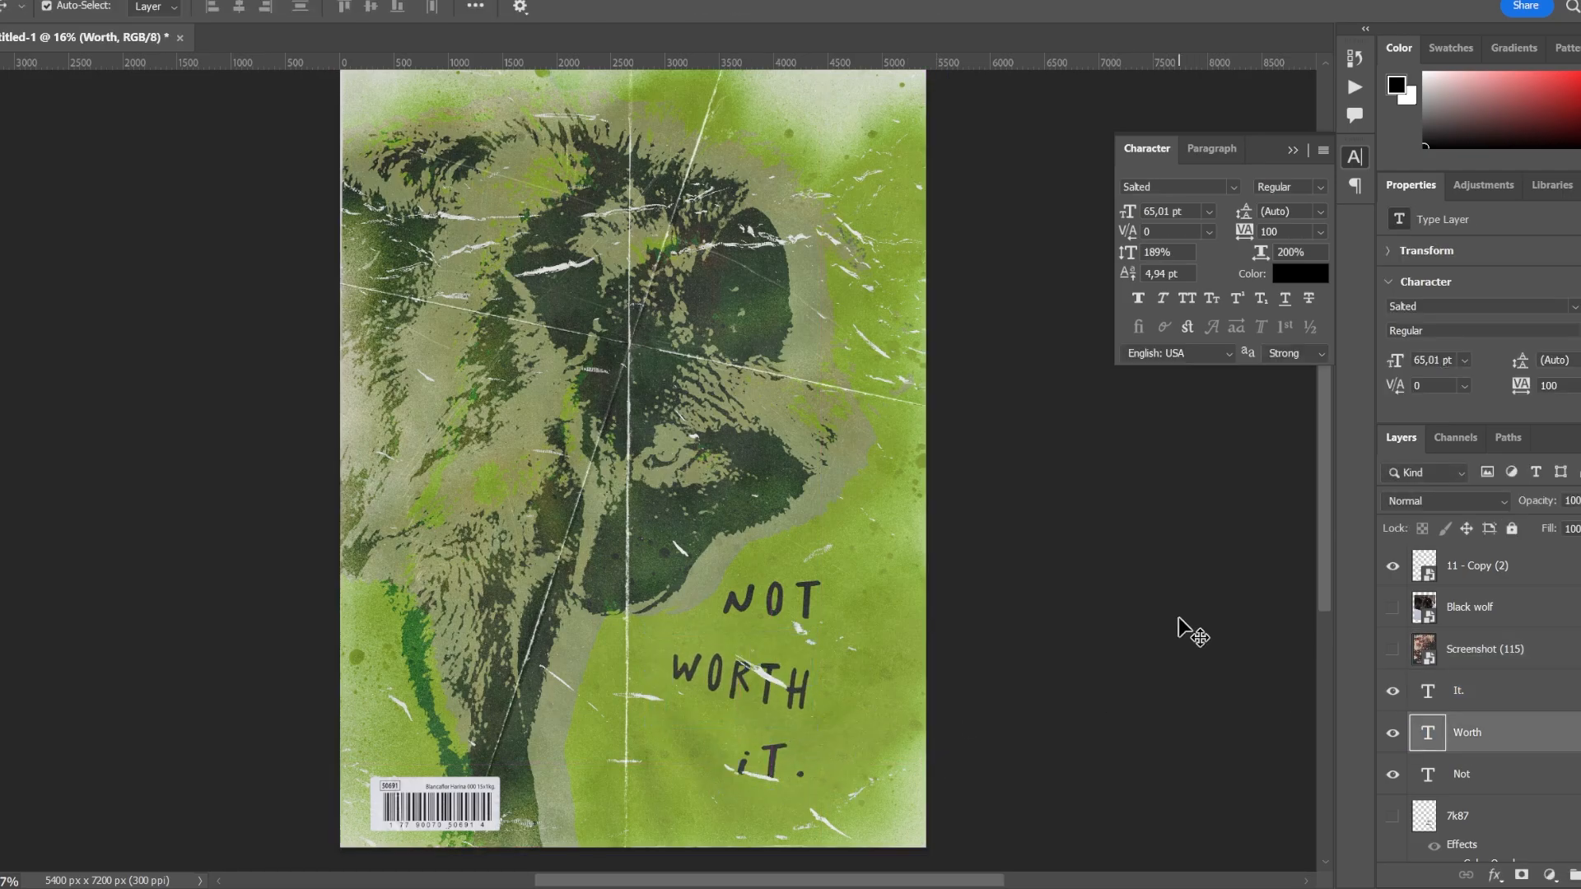
Set the font size of the Not, Worth and It. text layers to 70 pt
left_click(1481, 785, "shift")
left_click(1430, 359)
type("70")
key("Return")
left_click(1499, 693, "shift")
left_click(1516, 768, "ctrl")
left_click(1431, 358)
type("7")
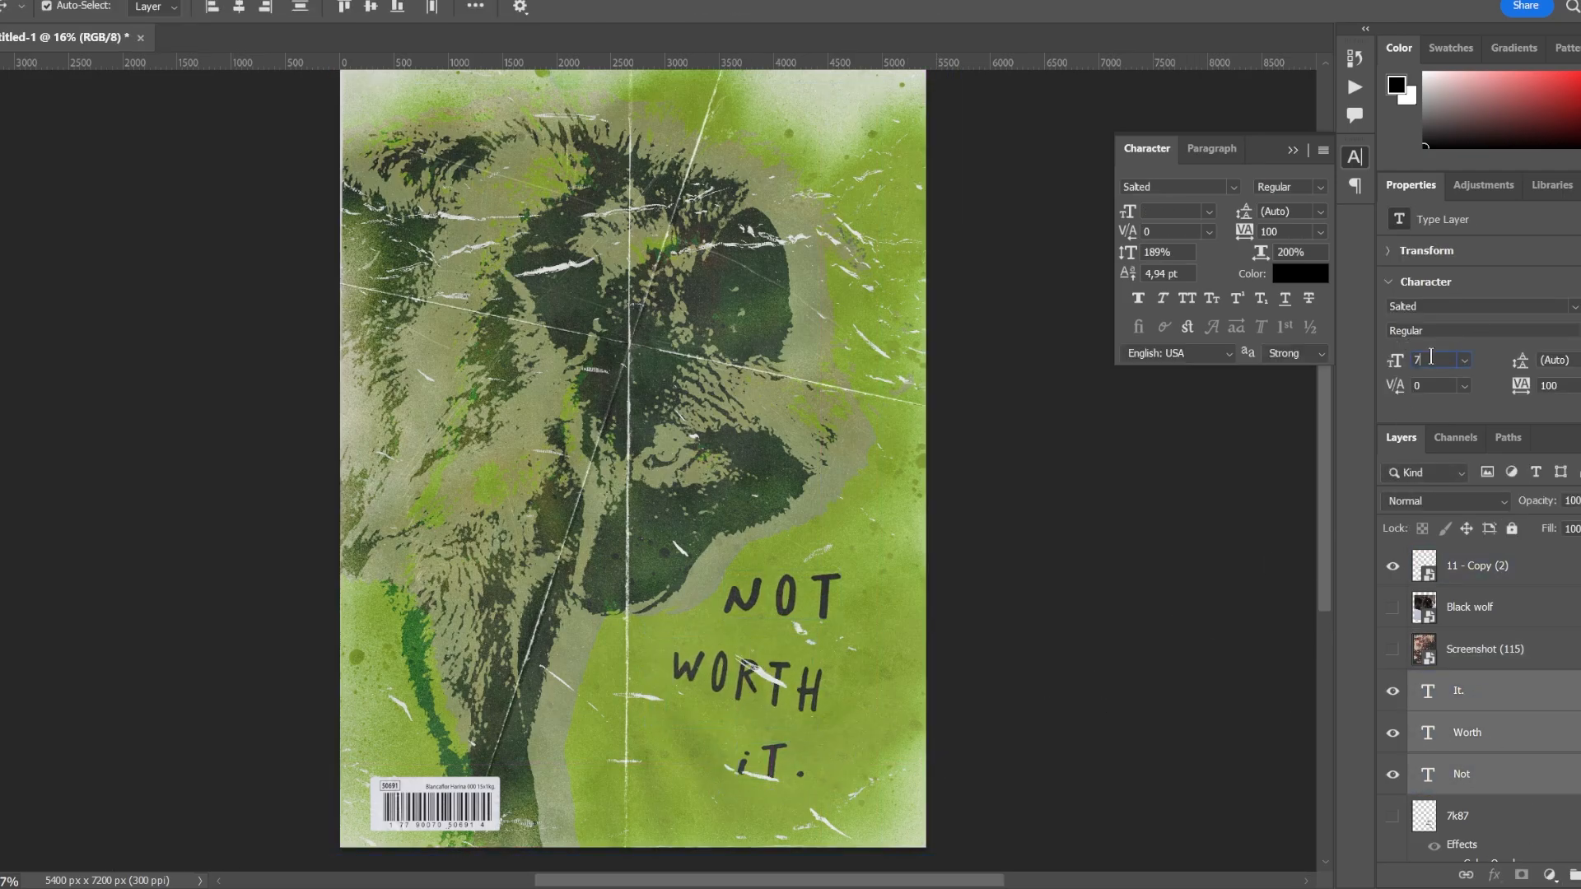
Set the font size of the Worth text layer to 90 pt
left_click(1498, 774)
left_click(1495, 697)
left_click(1493, 735)
left_click(1501, 768)
left_click(1485, 735)
left_click(1565, 697)
left_click(1507, 737)
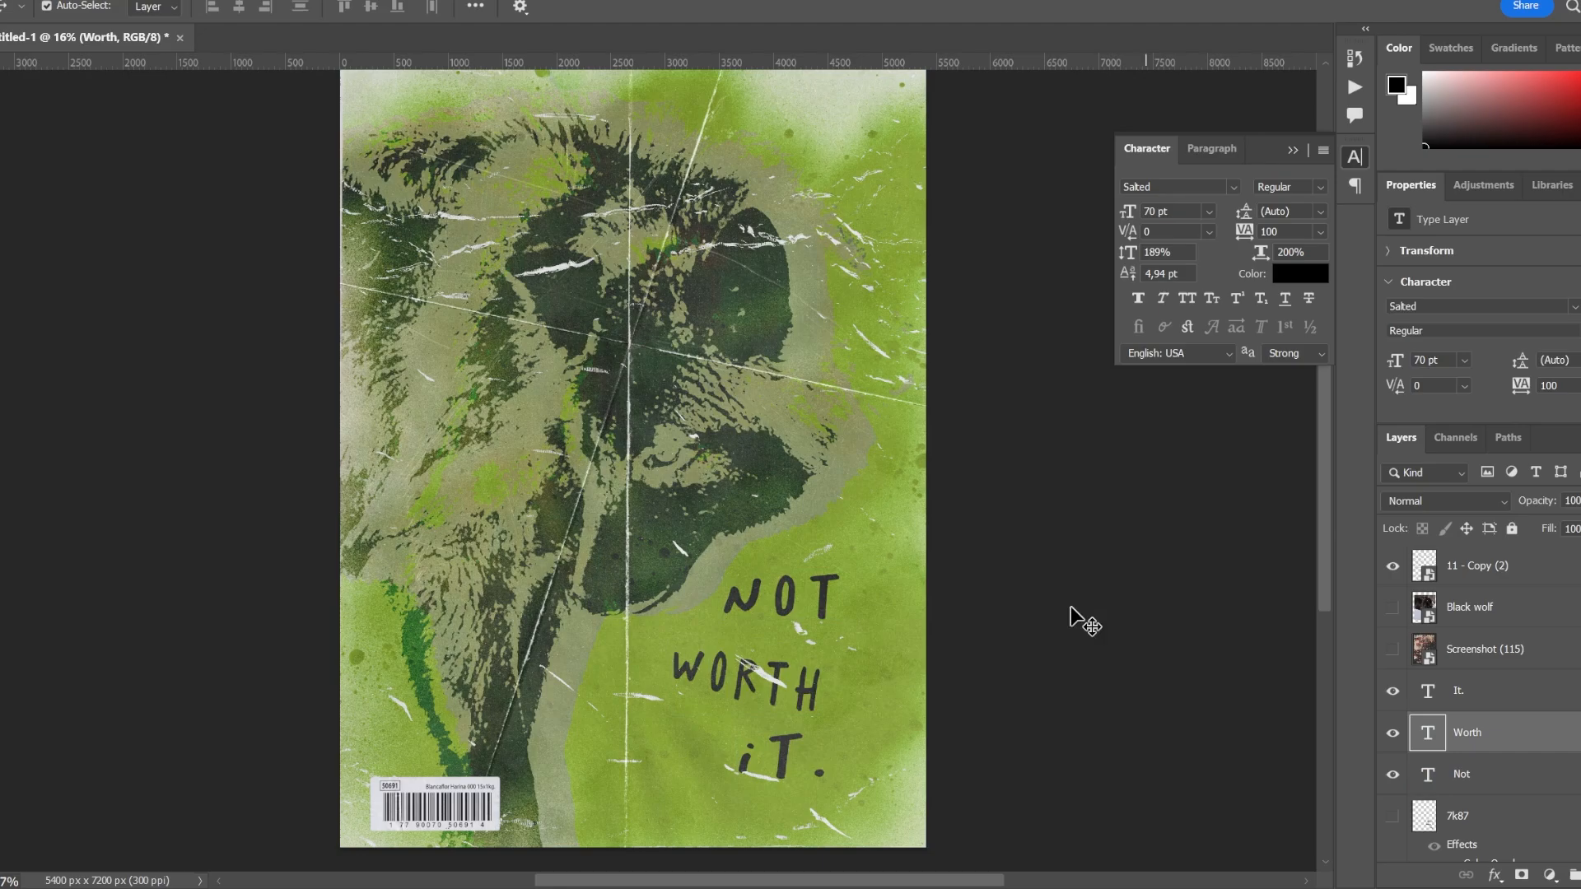
type("7")
key("Return")
key("Return")
left_click(1420, 360)
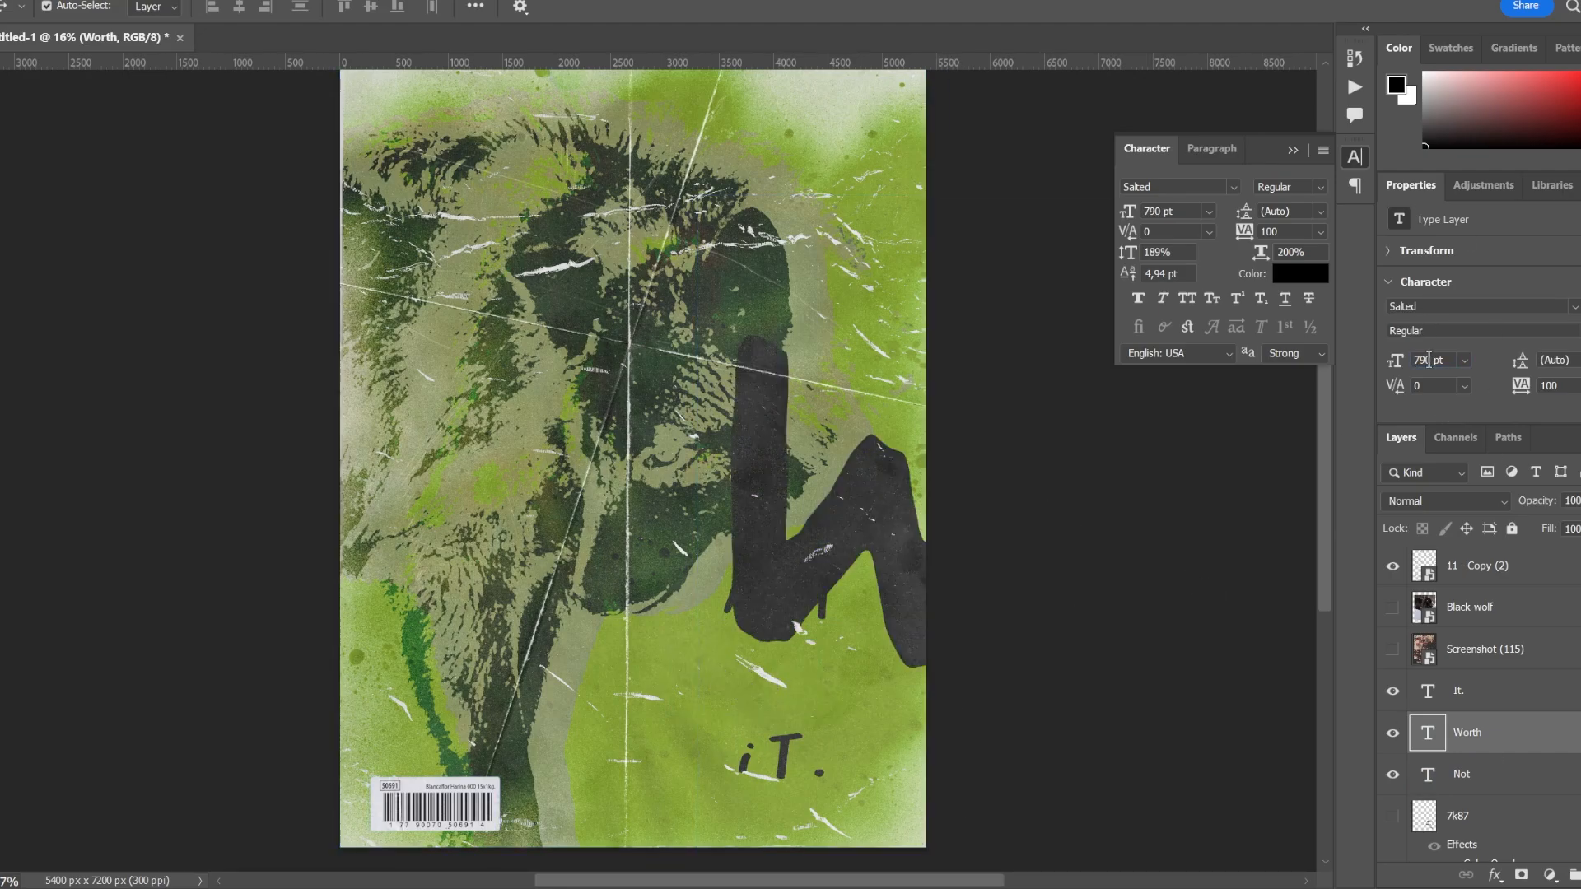
key("BackSpace")
key("Return")
Set the vertical scale of Not to 256% and It. to 255%, and reposition both words around Worth
scroll(1517, 384, "down", 1)
scroll(1517, 384, "down", 1)
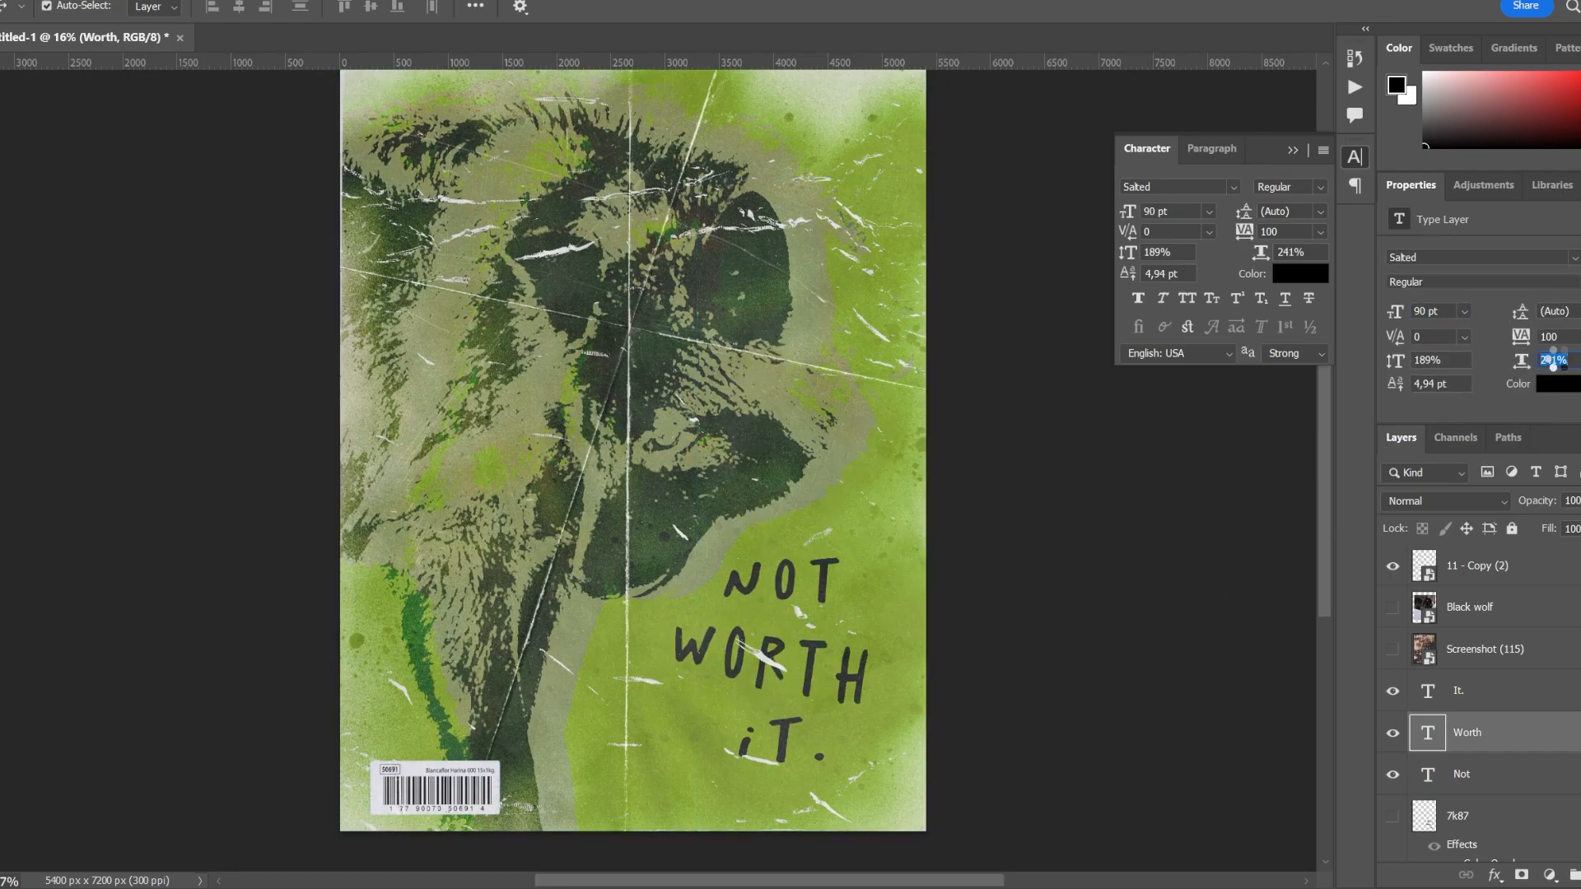
left_click(1467, 774)
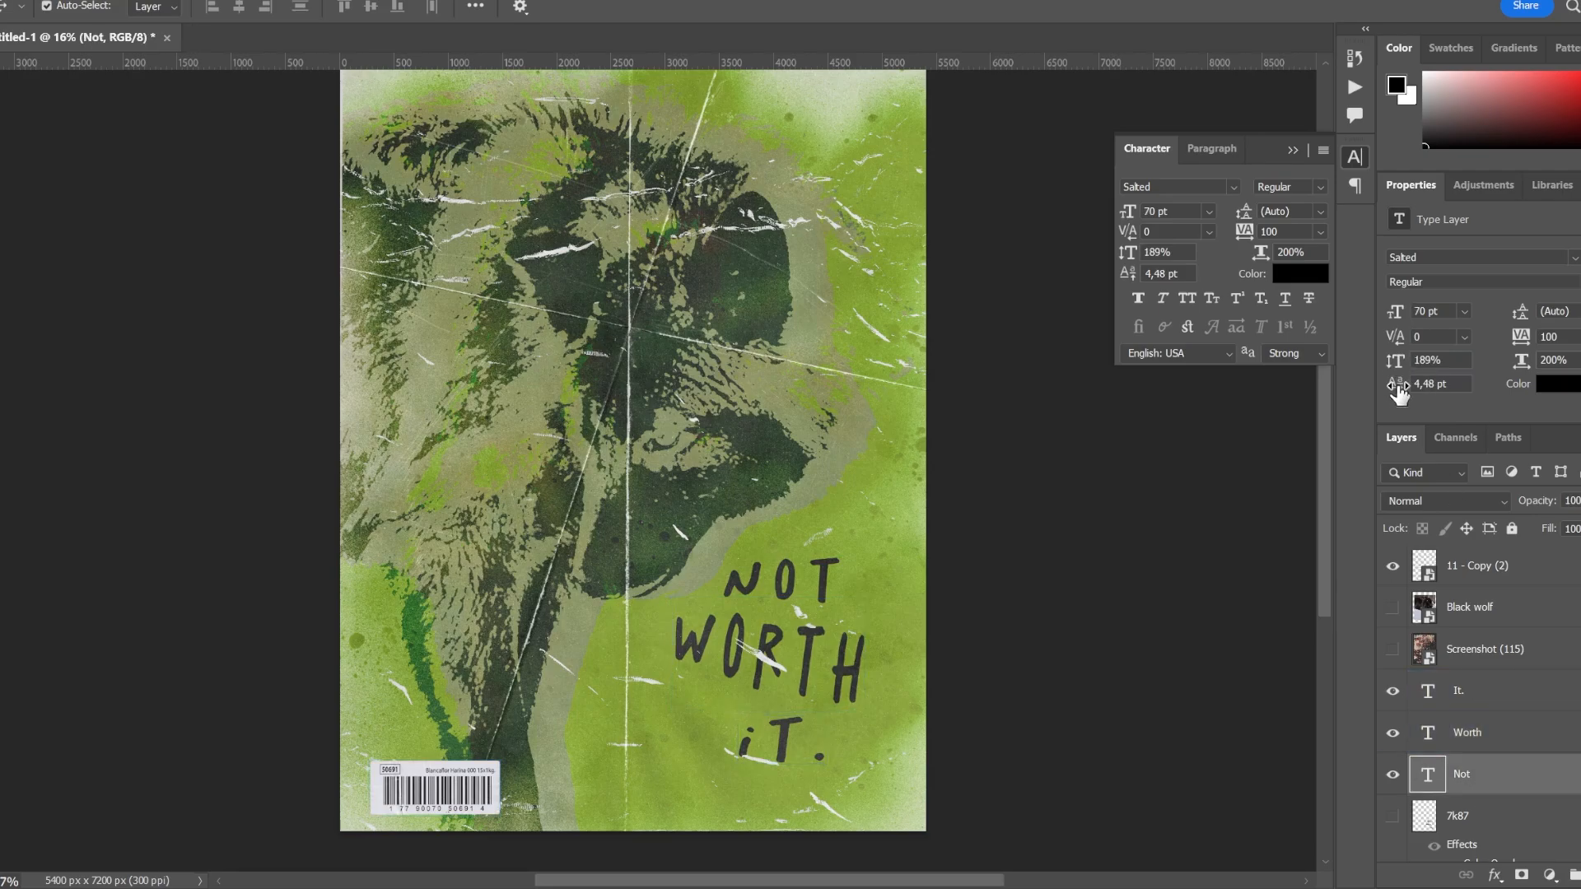
left_click(1468, 691)
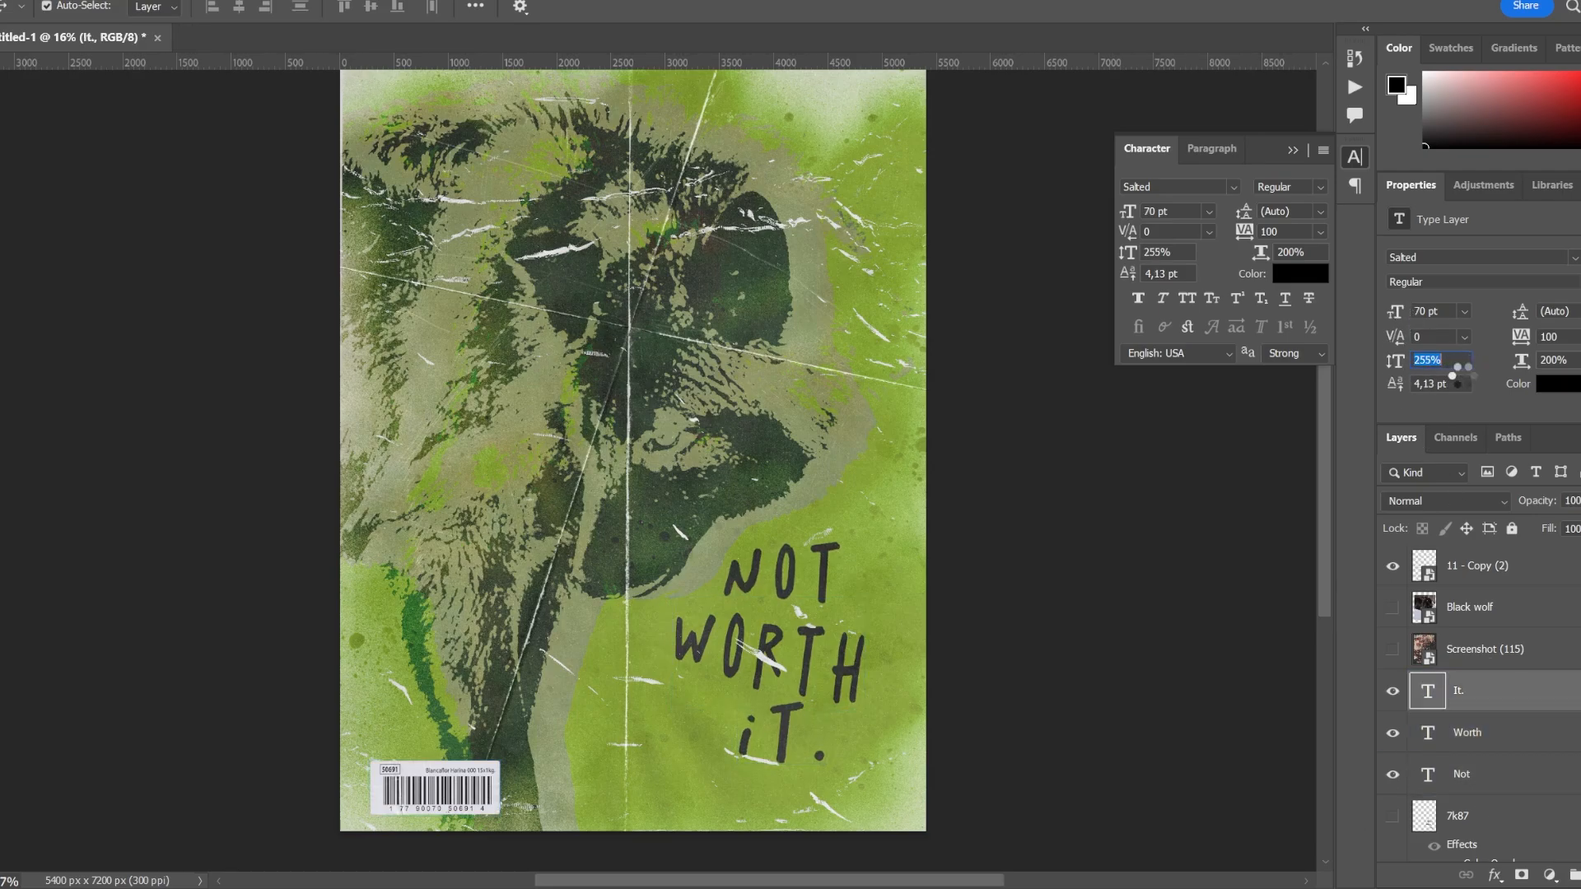
left_click_drag(775, 729, 697, 729)
left_click_drag(748, 576, 764, 567)
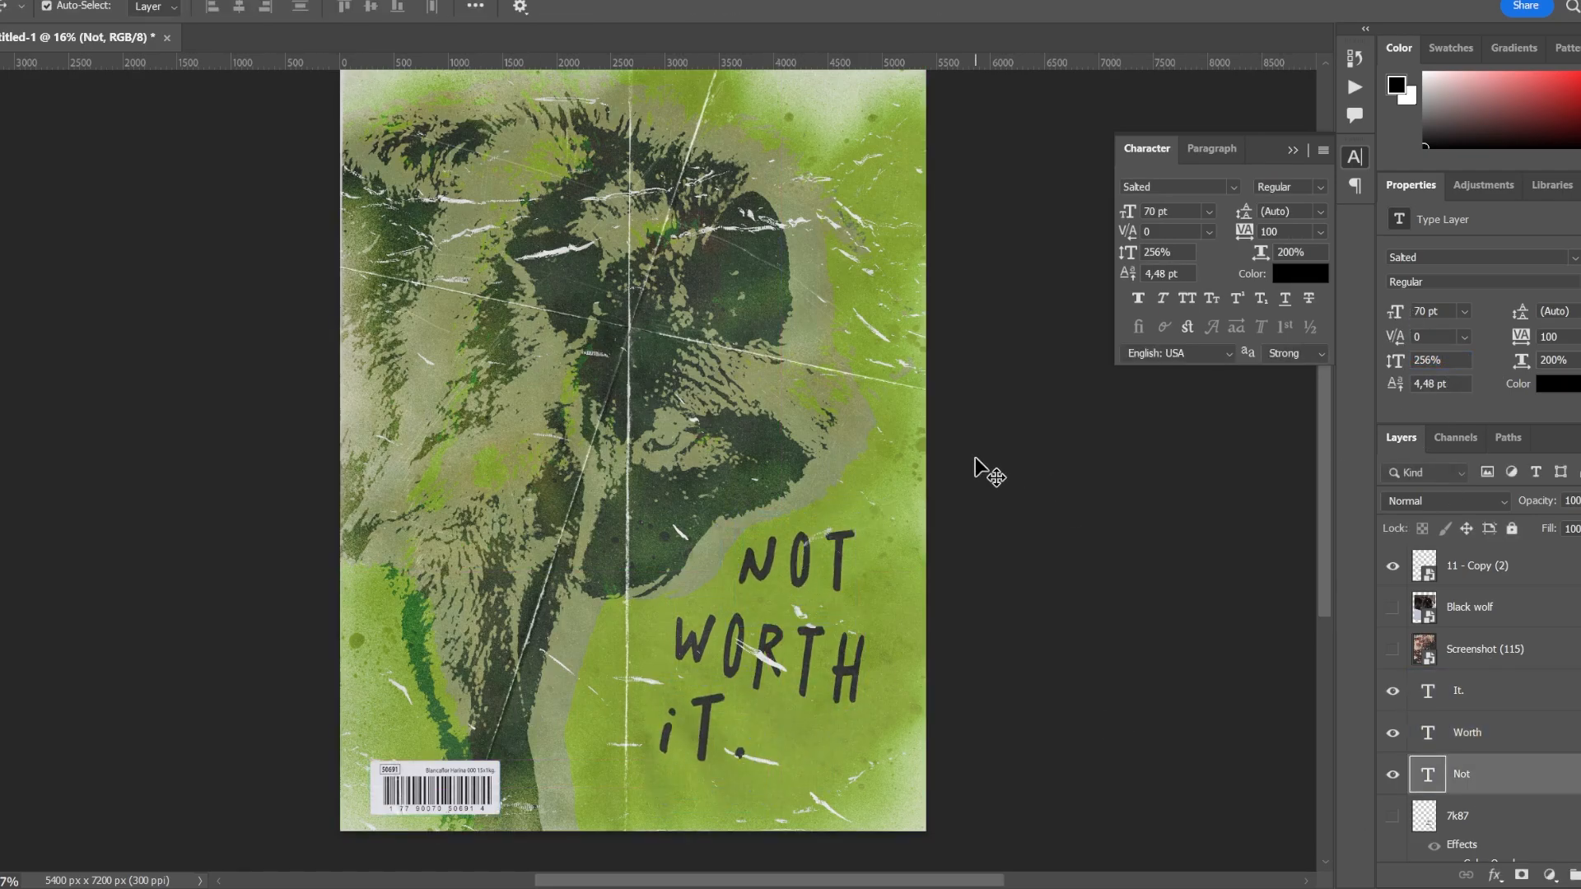
Save the document as a Photoshop file named notworthitzillakami in the Adobe PS folder
key("ctrl+s")
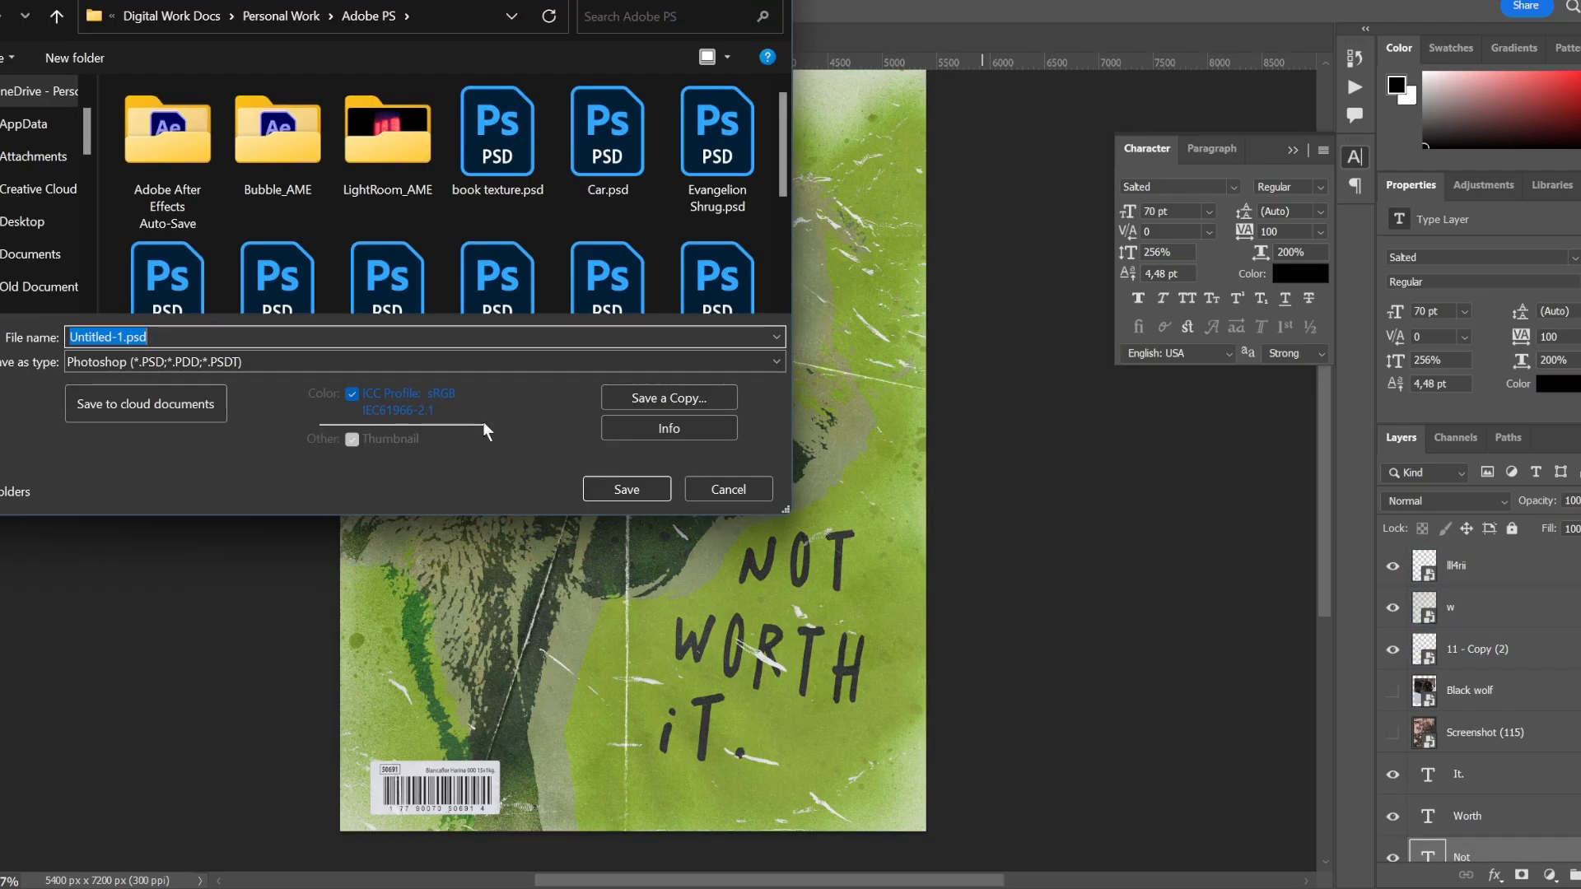
scroll(387, 276, "down", 5)
type("notworthitzillakami")
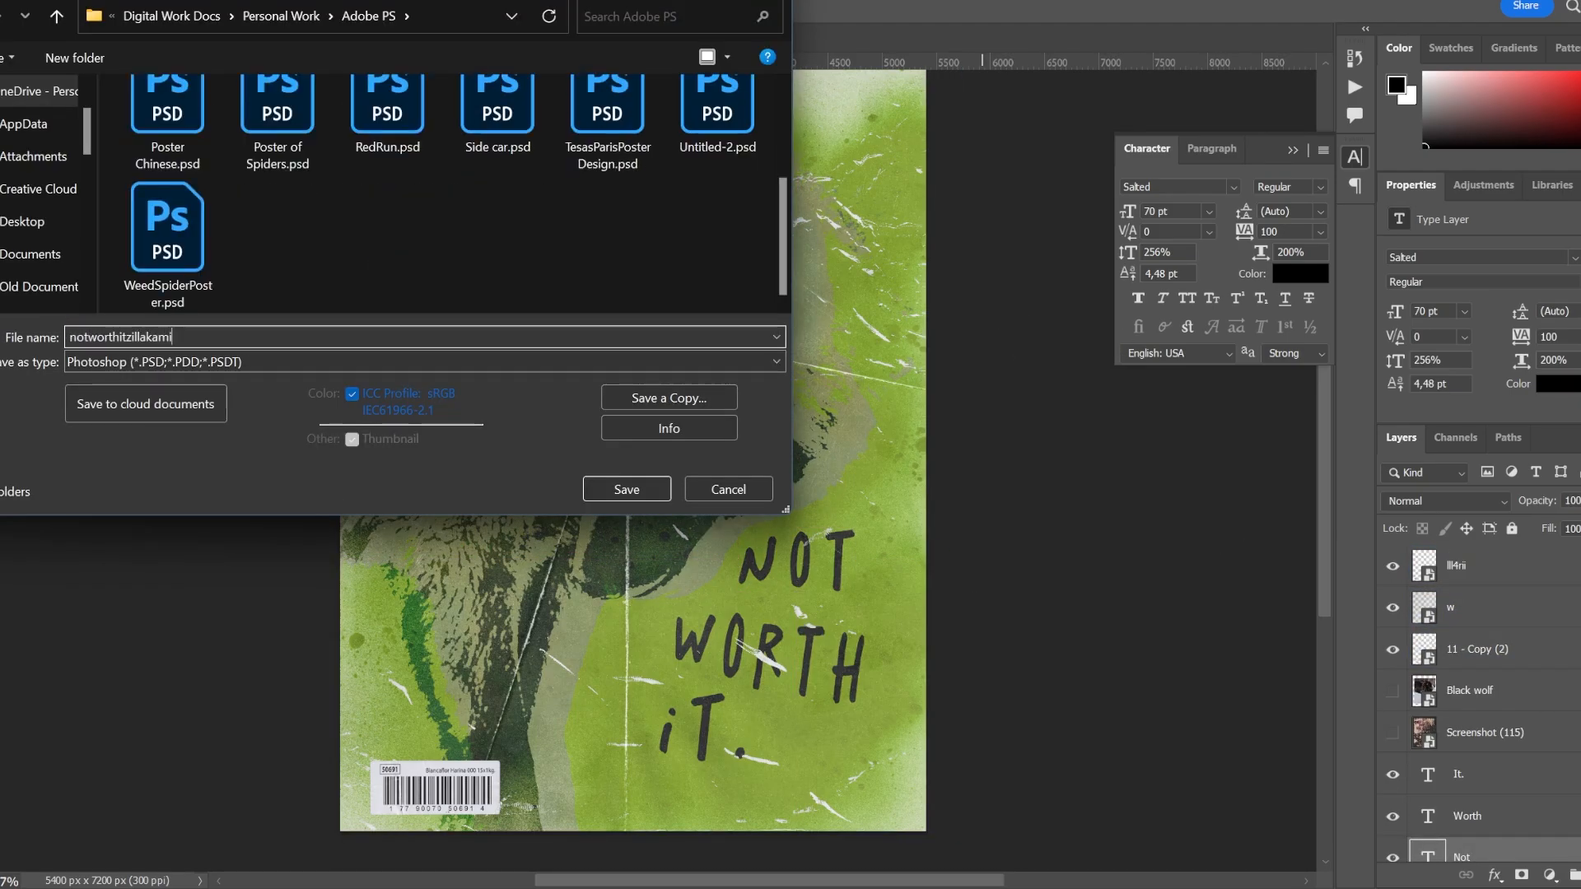
key("Return")
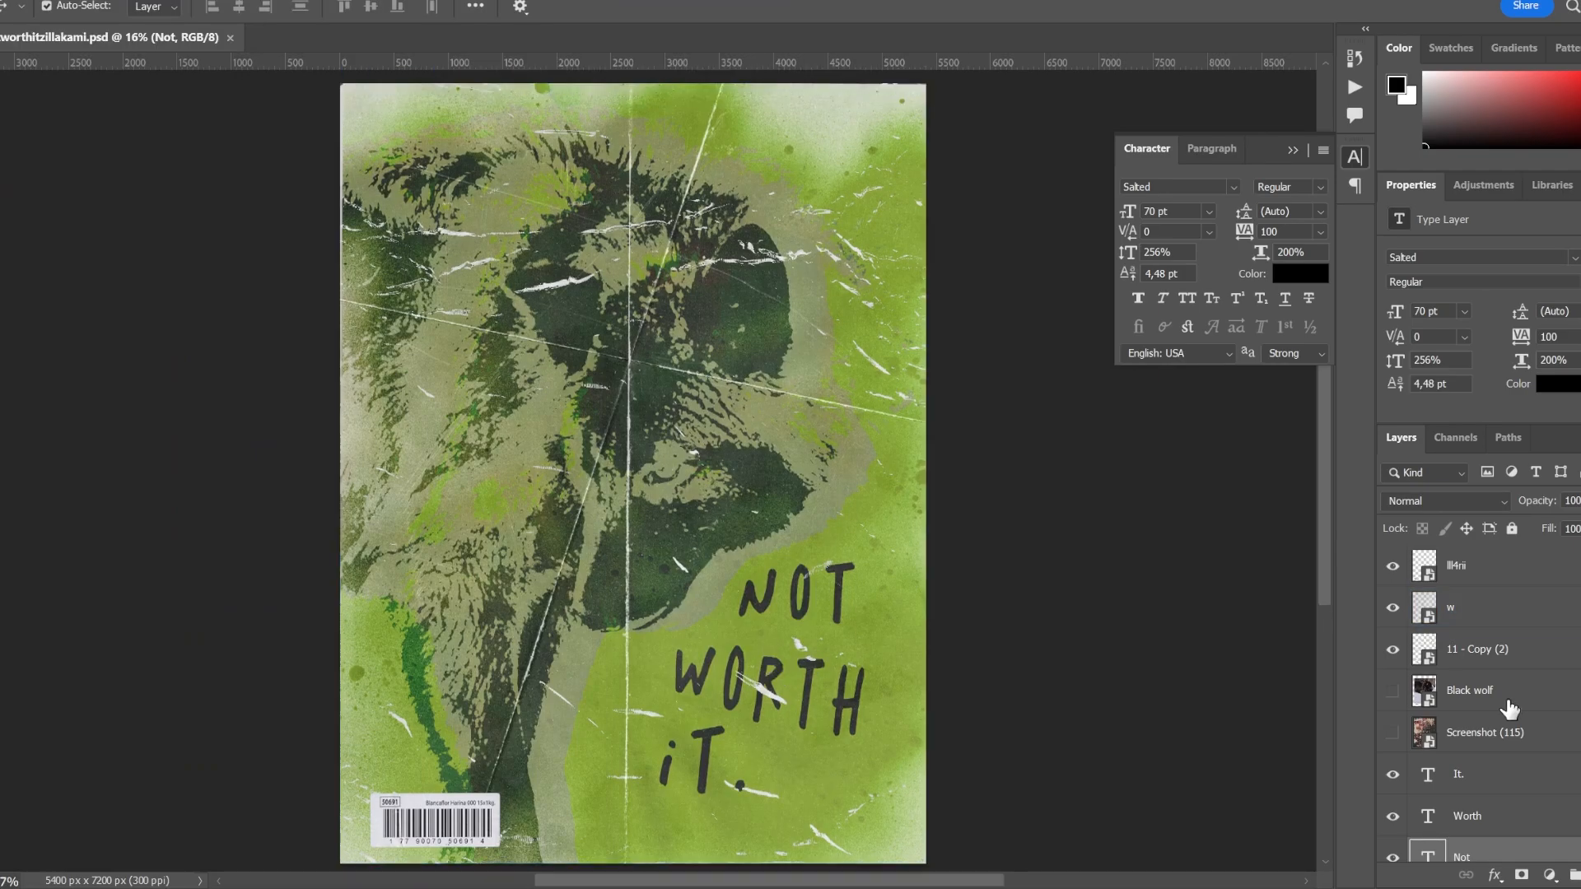
Nudge the wolf layers Layer 1 copy and Layer 1 slightly to the left with Free Transform
left_click(1511, 768)
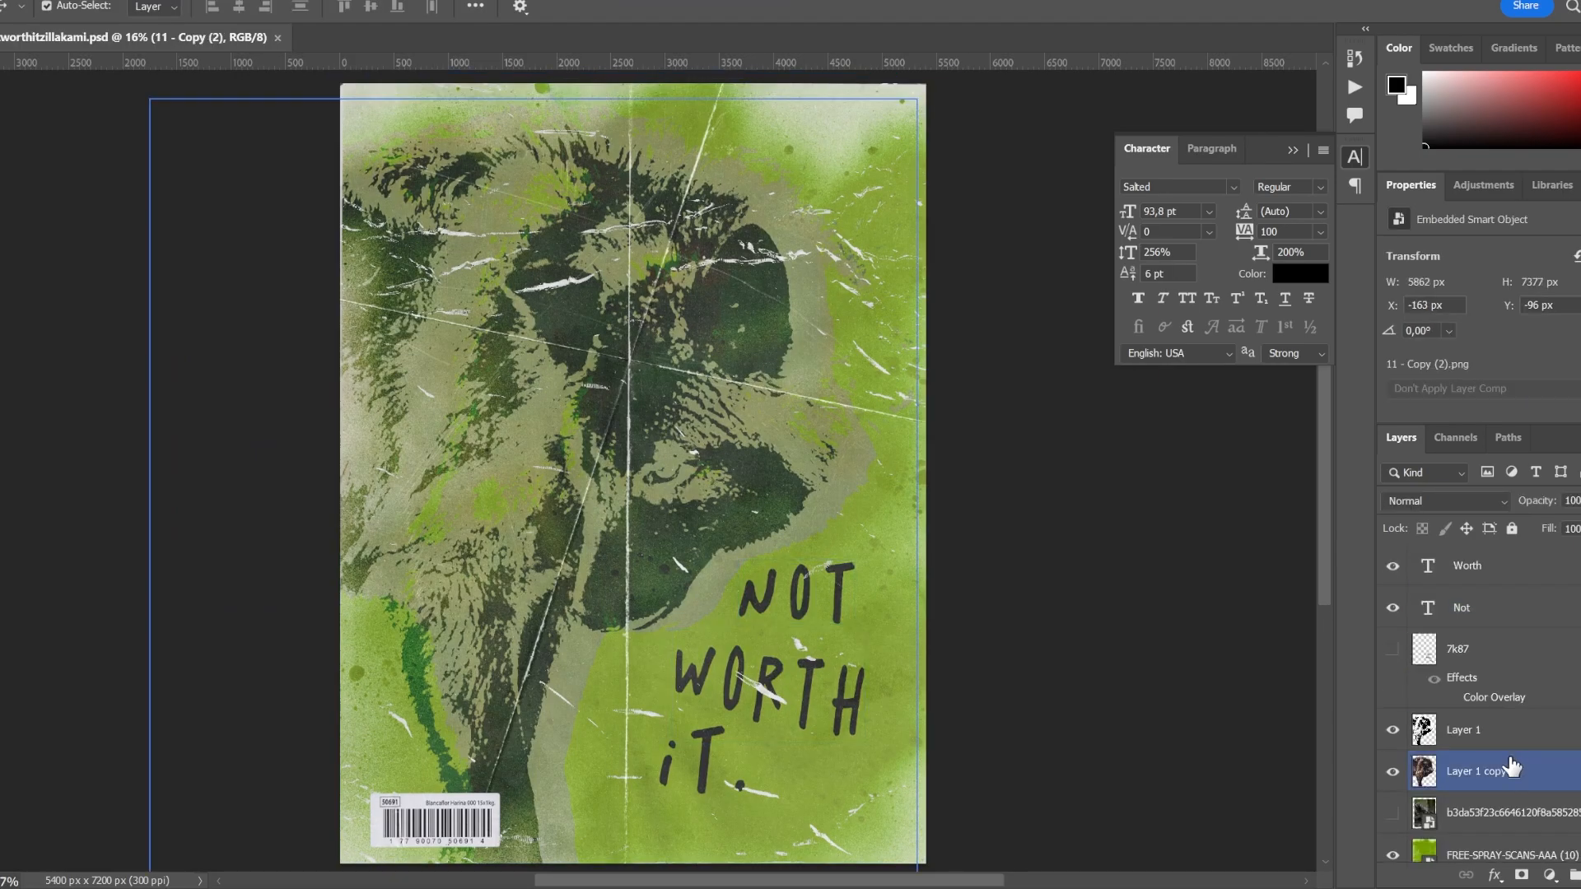
key("ctrl+t")
left_click_drag(720, 482, 715, 482)
key("Return")
left_click(1482, 731)
key("ctrl+t")
left_click_drag(653, 405, 647, 405)
key("Return")
scroll(949, 595, "down", 1)
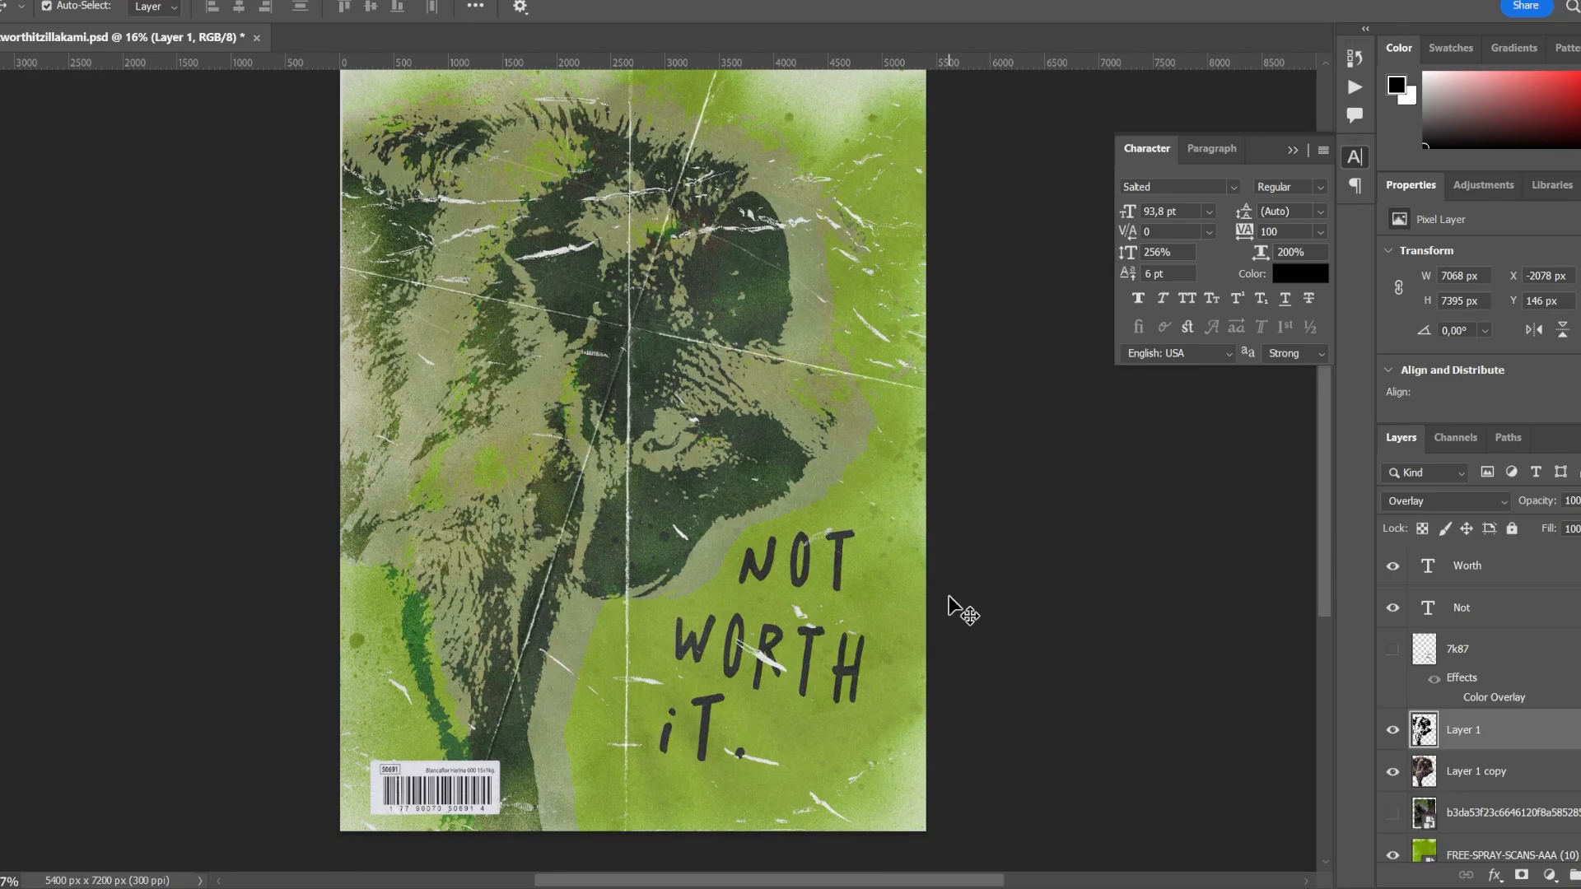
Adjust the size of the FREE-SPRAY-SCANS-AAA (10) background layer with Free Transform so it covers the canvas
scroll(949, 595, "up", 3)
scroll(1475, 671, "up", 9)
left_click(1472, 655)
scroll(1433, 647, "down", 11)
left_click(1478, 800)
key("ctrl+t")
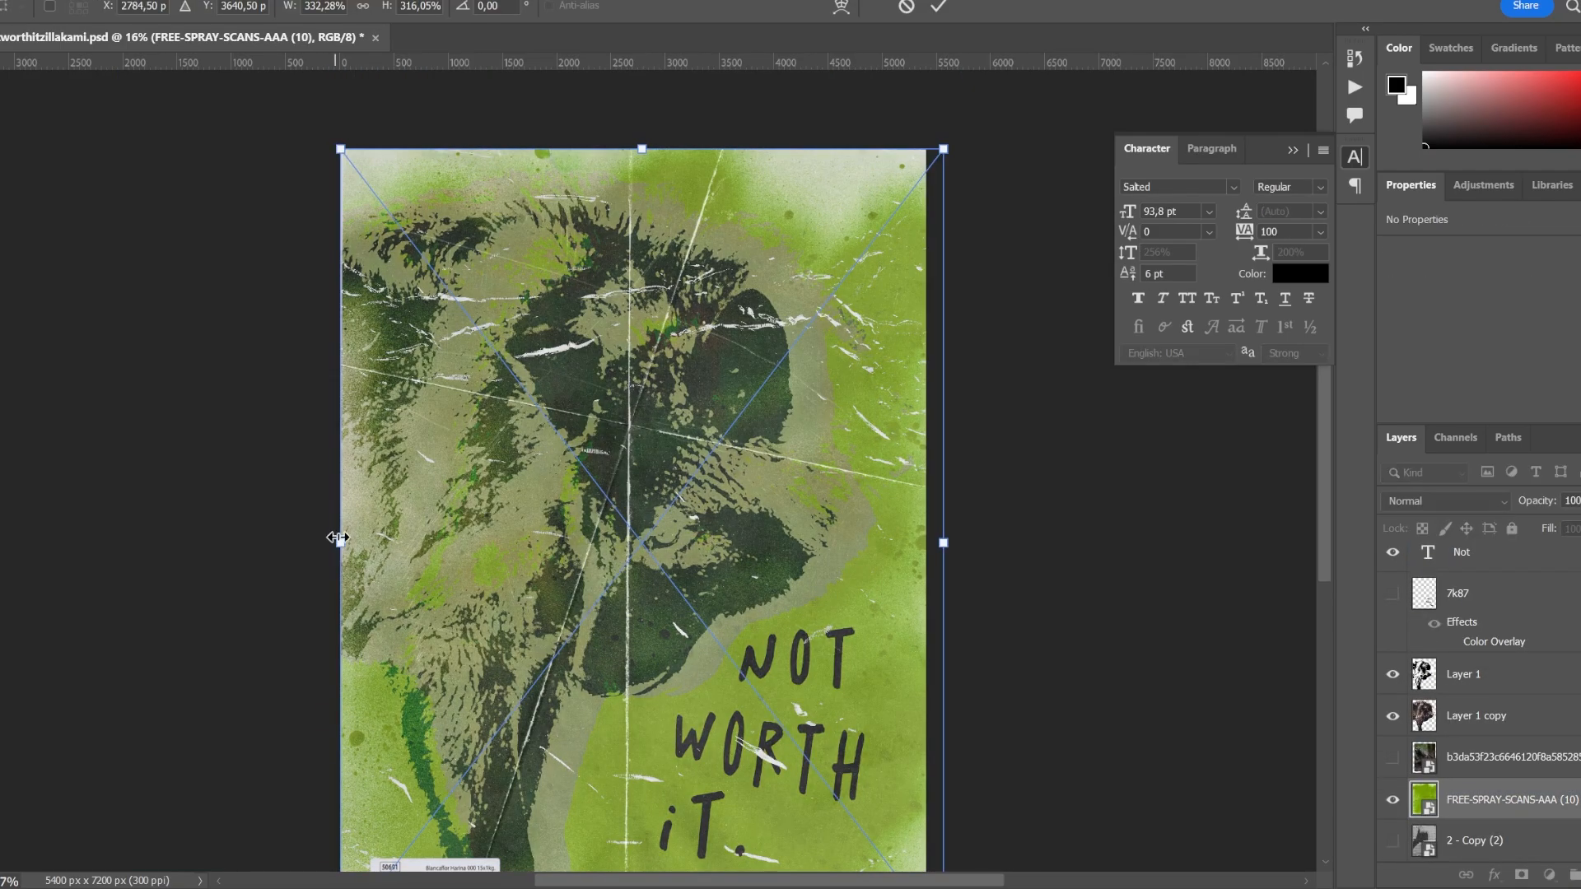
key("Return")
Move Layer 1 up the layer stack to directly below the paper texture layer w
scroll(1474, 659, "up", 1)
mouse_move(1513, 716)
left_mouse_down()
mouse_move(1520, 573)
mouse_move(1548, 611)
mouse_move(1511, 714)
left_mouse_up()
left_click_drag(1506, 728, 1509, 624)
scroll(780, 519, "down", 3)
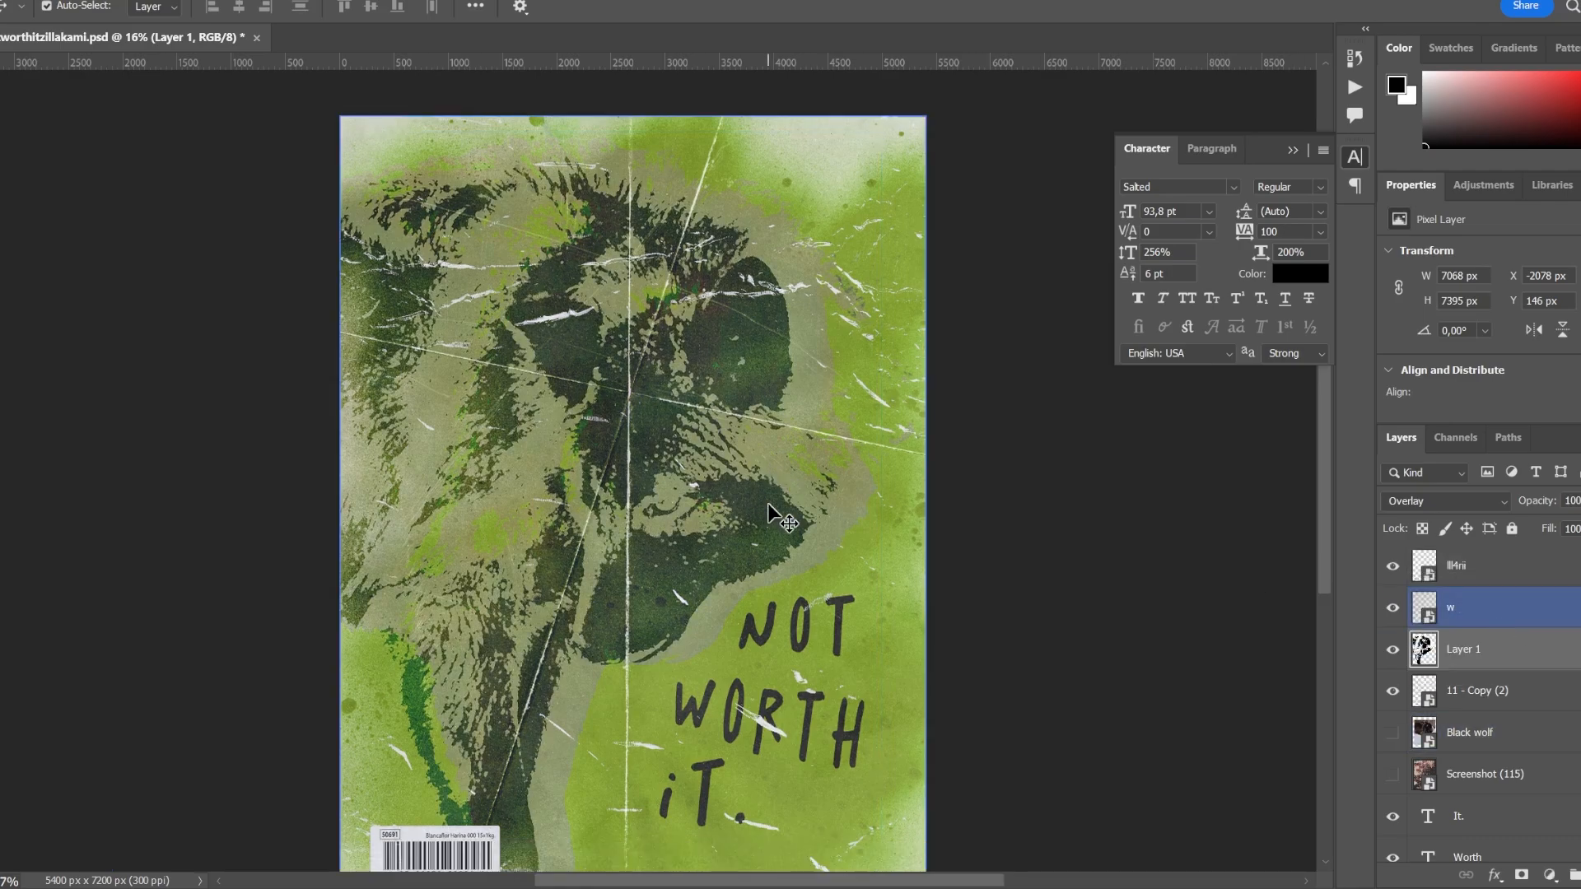
Set the opacity of the scratch texture 11 - Copy (2) to 80% and lower the opacity of paper texture w
left_click(1518, 607)
left_click(1483, 566)
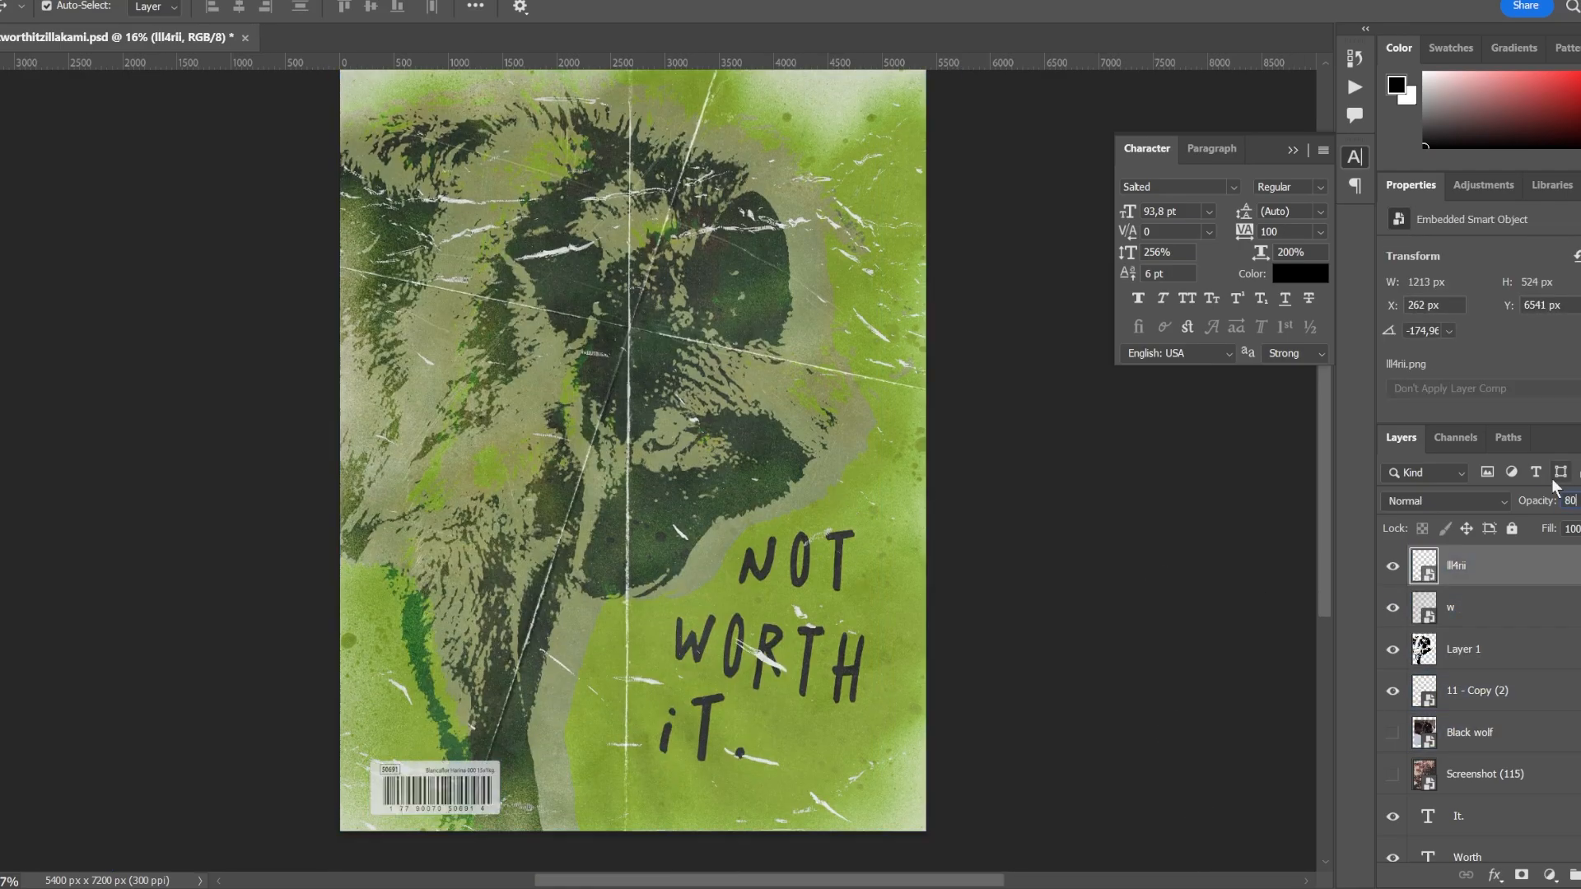
left_click(1494, 690)
left_click(1557, 649)
left_click(1557, 607)
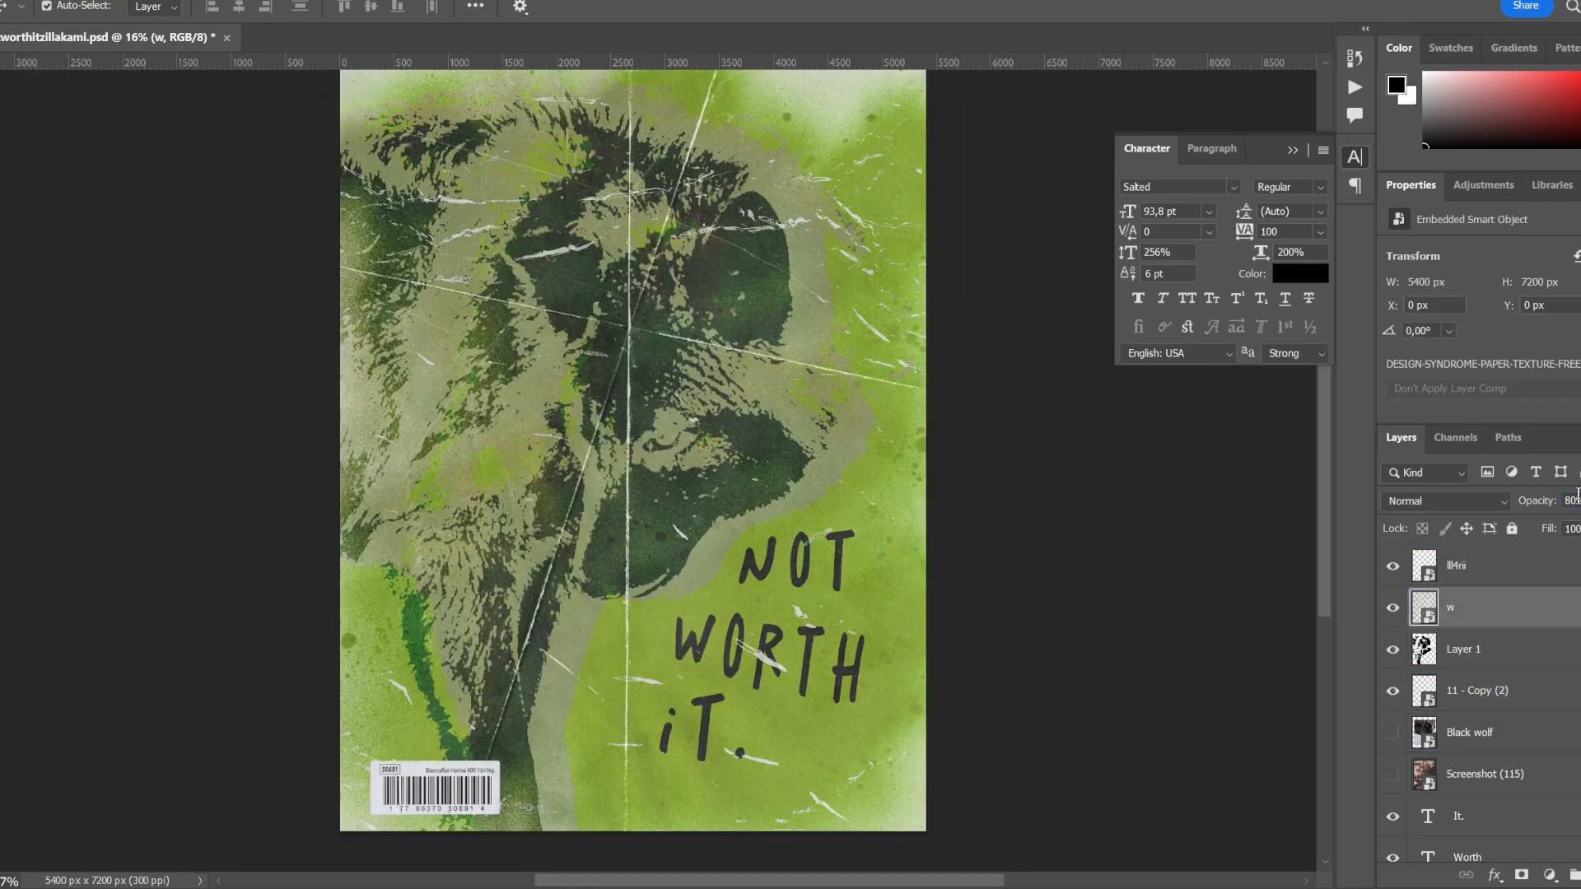
left_click_drag(1553, 500, 1525, 504)
Move the It., Worth and Not text layers above 11 - Copy (2), directly below Layer 1
scroll(1482, 696, "down", 3)
left_click(1482, 696)
left_click(1484, 774, "shift")
left_click_drag(1485, 773, 1540, 657)
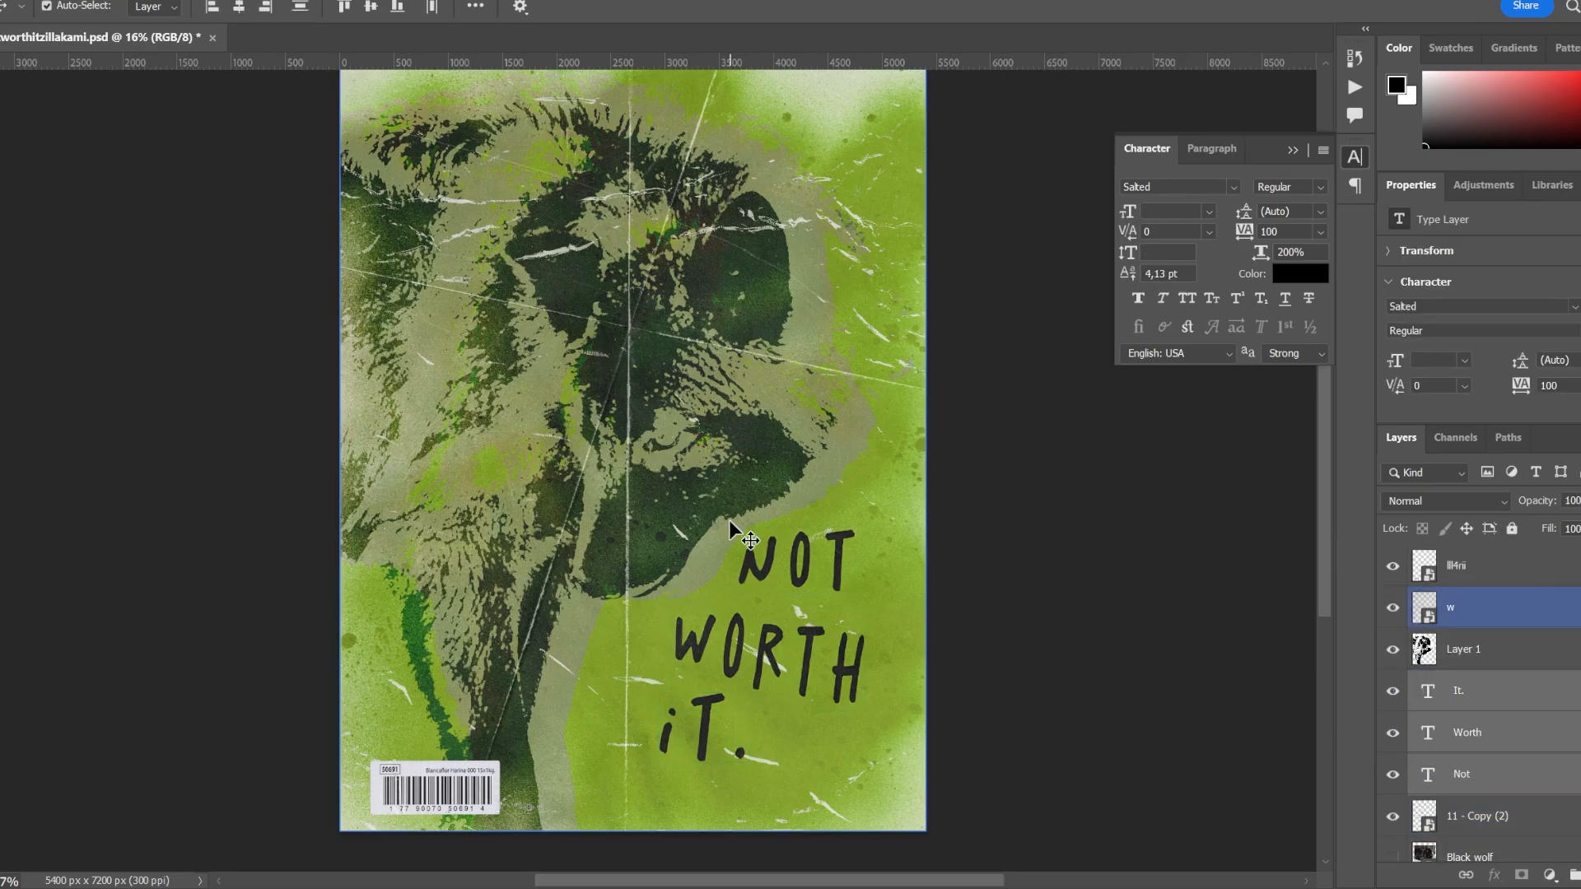
Distort and position the curved brush shape 18 (2) over the wolf's head with Free Transform
left_click(280, 888)
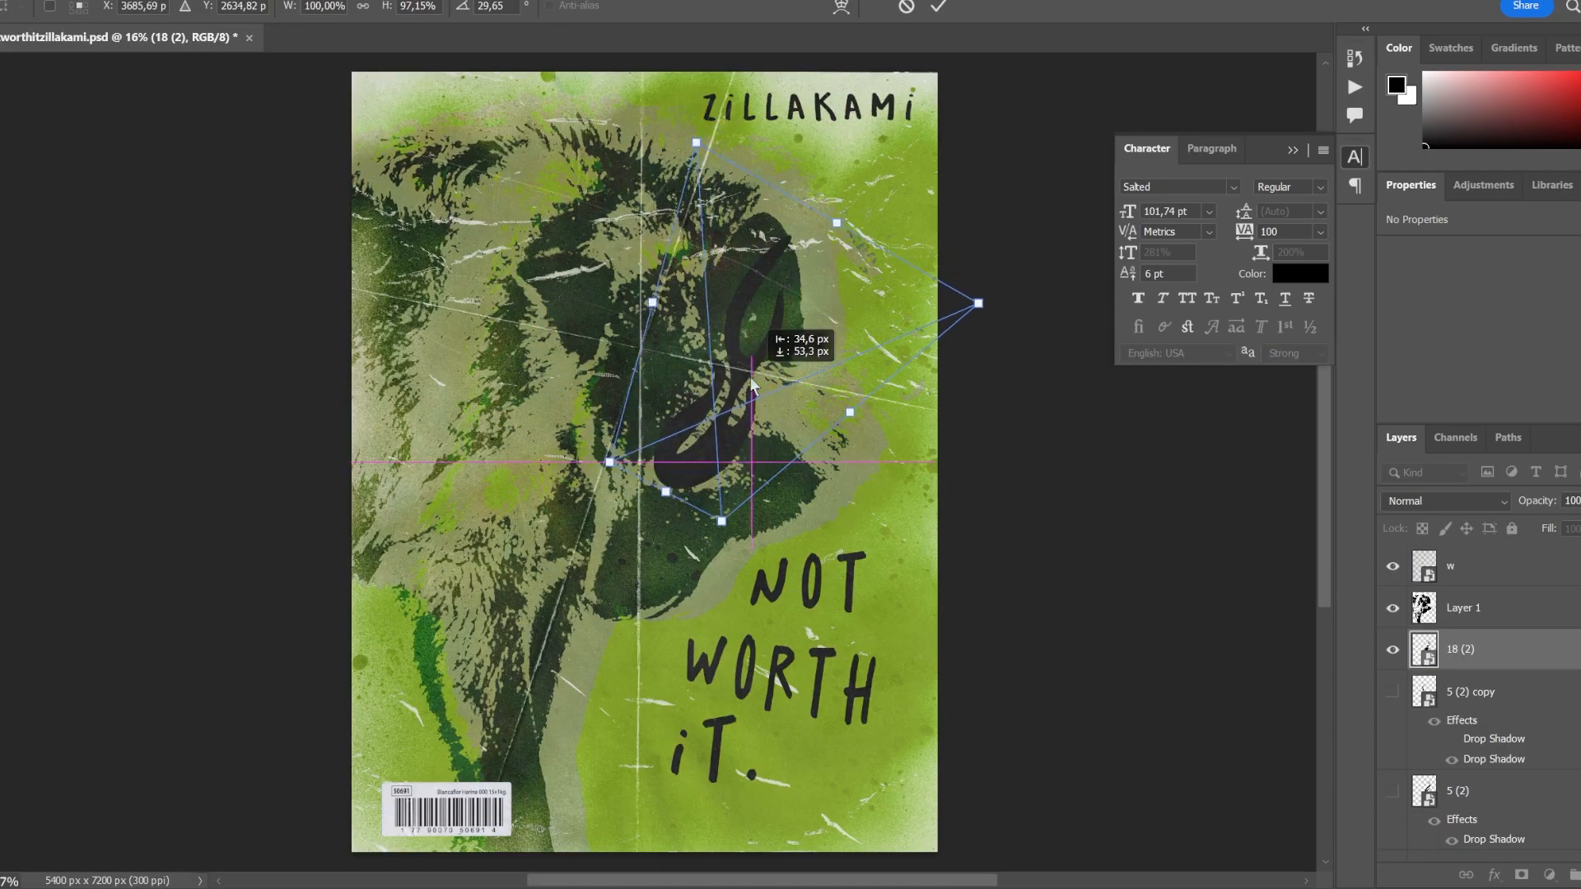
left_click_drag(832, 164, 759, 199)
left_click_drag(986, 294, 956, 379)
left_click_drag(729, 511, 710, 498)
mouse_move(616, 452)
left_mouse_down()
mouse_move(606, 445)
mouse_move(619, 452)
left_mouse_up()
key("Return")
Set the blend mode of the shape layer 18 (2) to Divide and give it a Drop Shadow
right_click(1444, 651)
left_click(1446, 502)
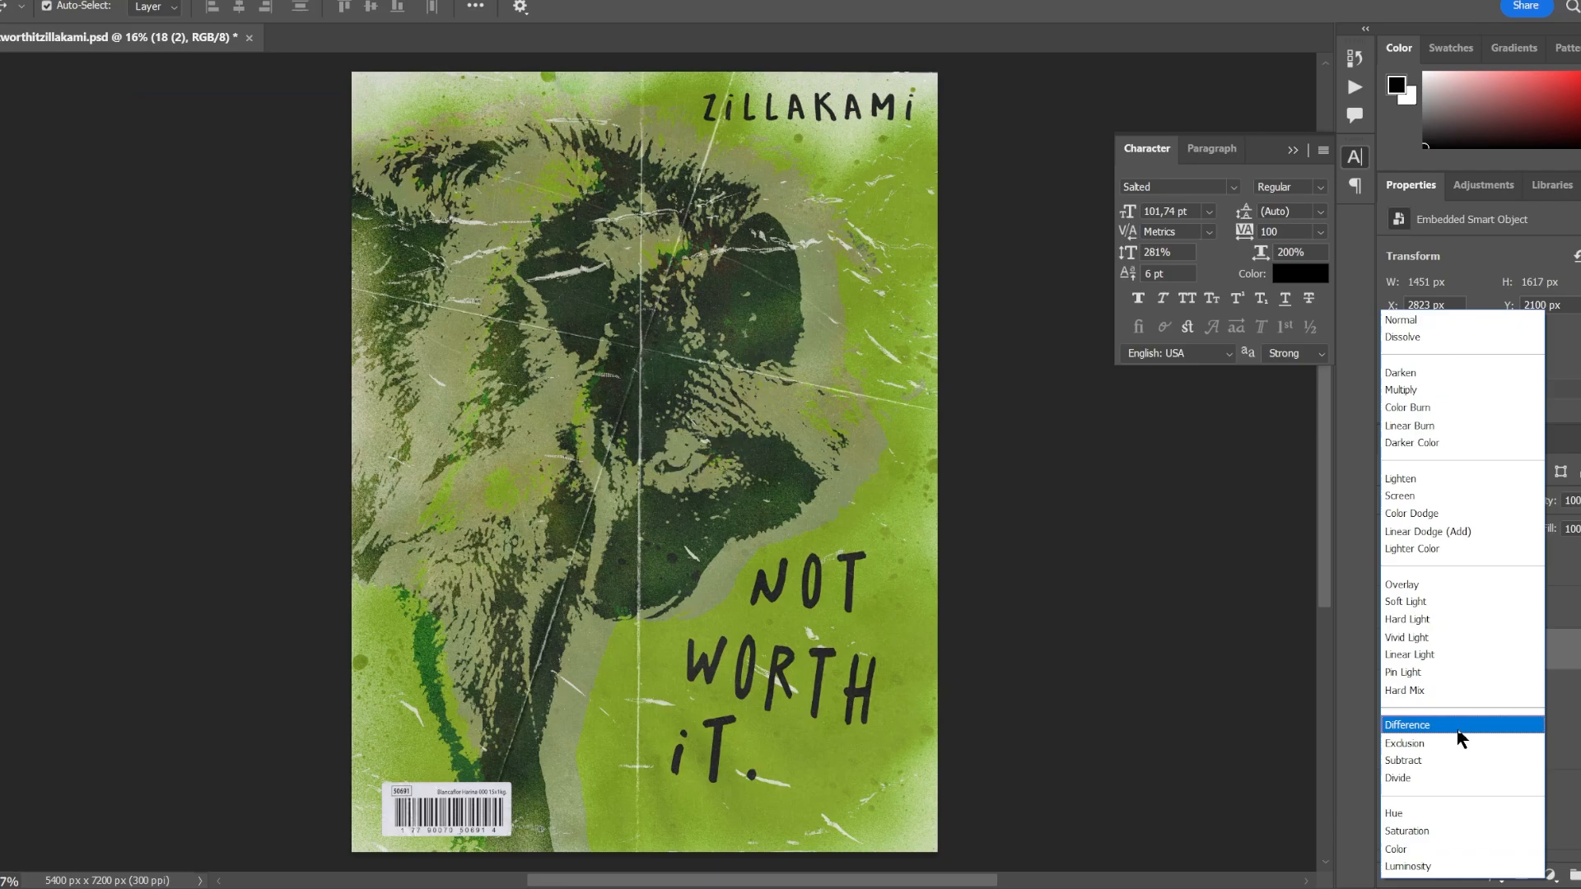
left_click(1453, 777)
right_click(1463, 648)
left_click(1320, 426)
left_click(904, 762)
left_click_drag(1205, 493, 1209, 504)
key("Return")
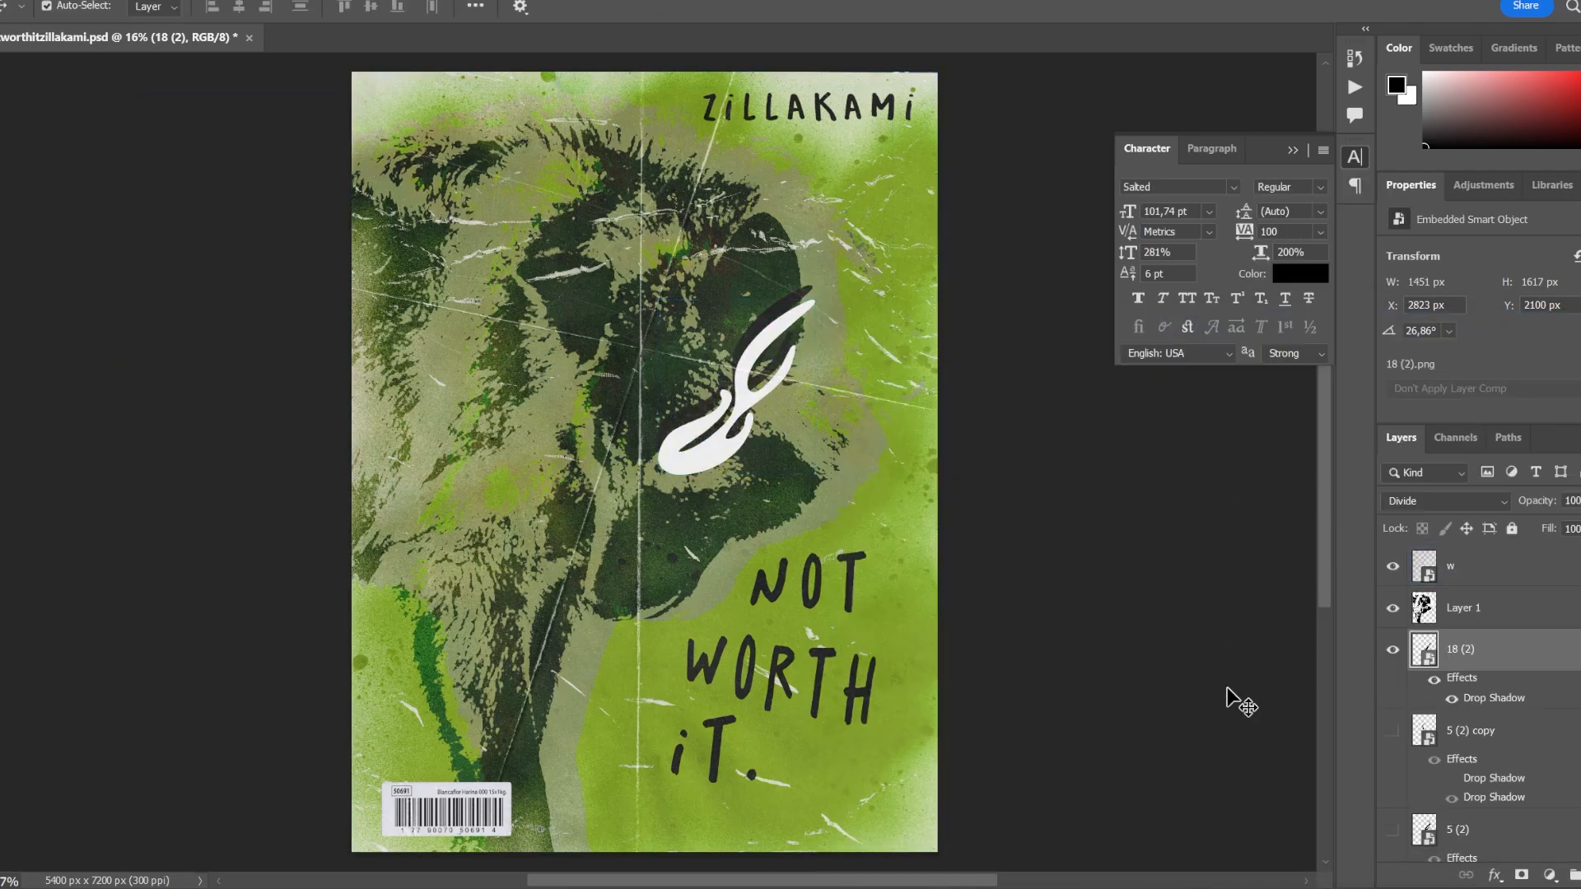
Nudge the Zillakami title slightly upward in the poster's upper corner
scroll(1499, 642, "down", 4)
left_click(1483, 661)
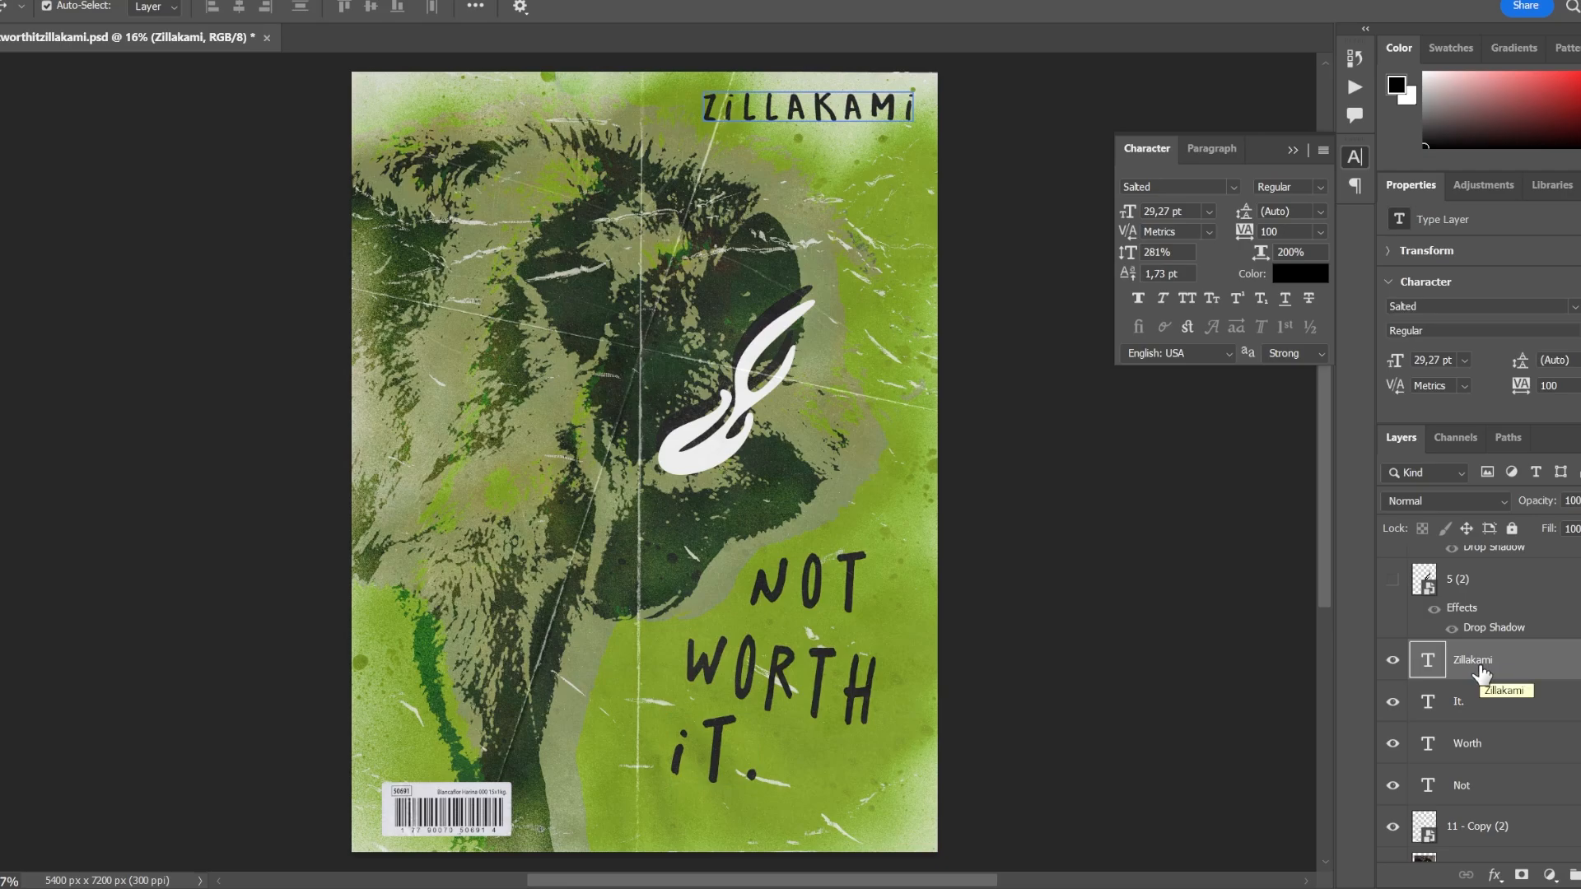
left_click(1467, 702)
left_click(1474, 659)
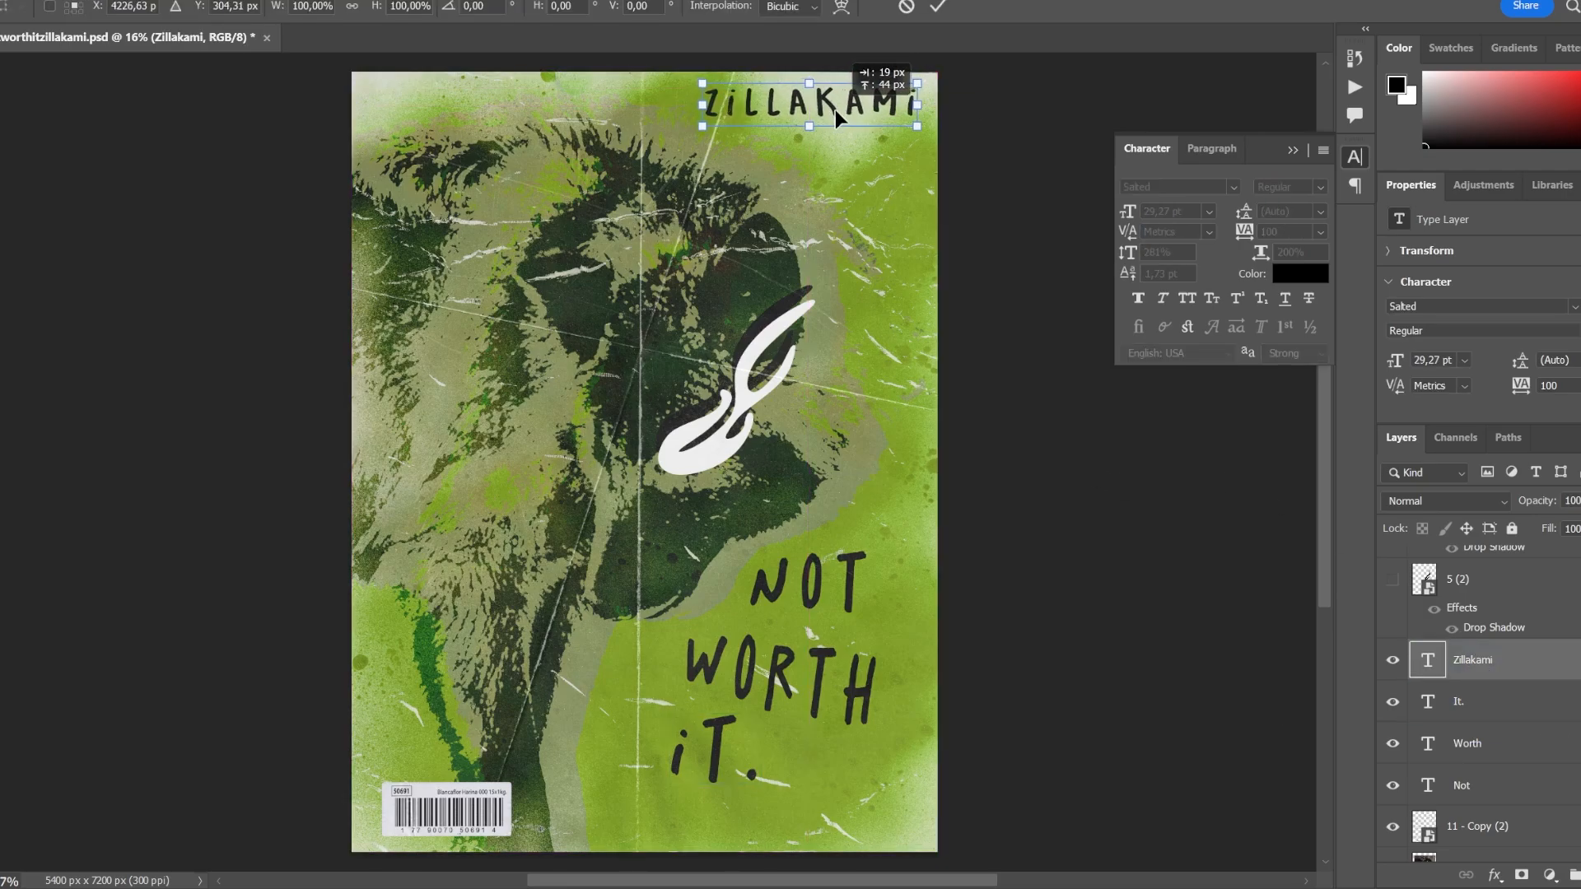
Delete the unused hidden layers below the text, including 7k87, Screenshot (115) and Black wolf
scroll(1516, 708, "down", 8)
left_click(1535, 760)
key("Delete")
left_click(1489, 719)
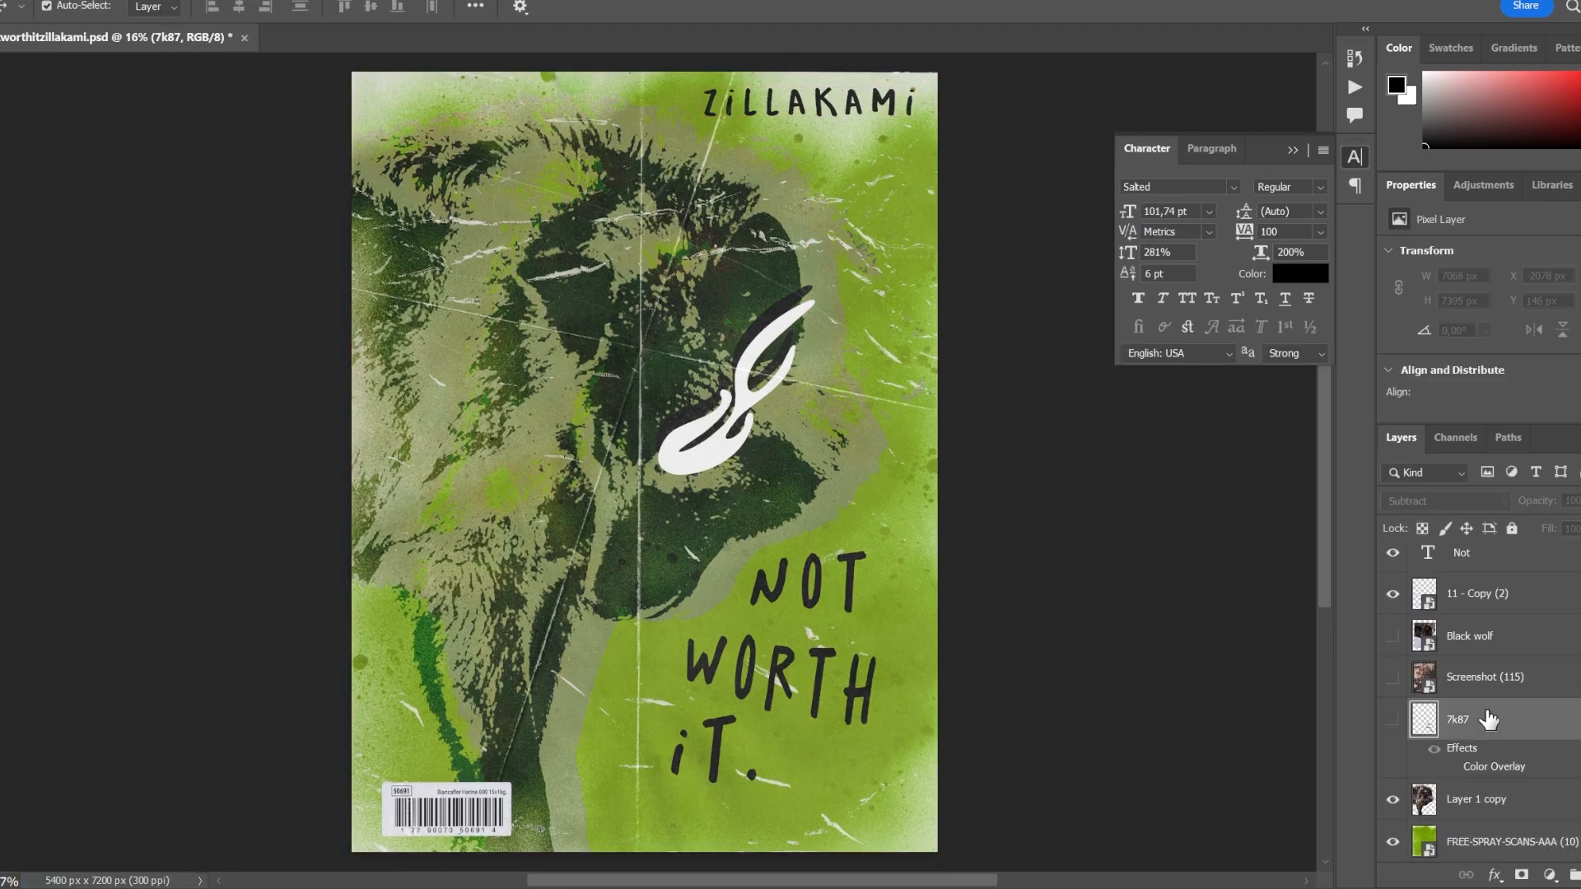
key("Delete")
left_click(1499, 718)
key("Delete")
left_click(1522, 757)
key("Delete")
Delete the hidden layers 5 (2) and 5 (2) copy above the Zillakami text
scroll(1520, 770, "up", 4)
left_click(1507, 665)
key("Delete")
key("Delete")
left_click(1500, 720)
left_click(1470, 760)
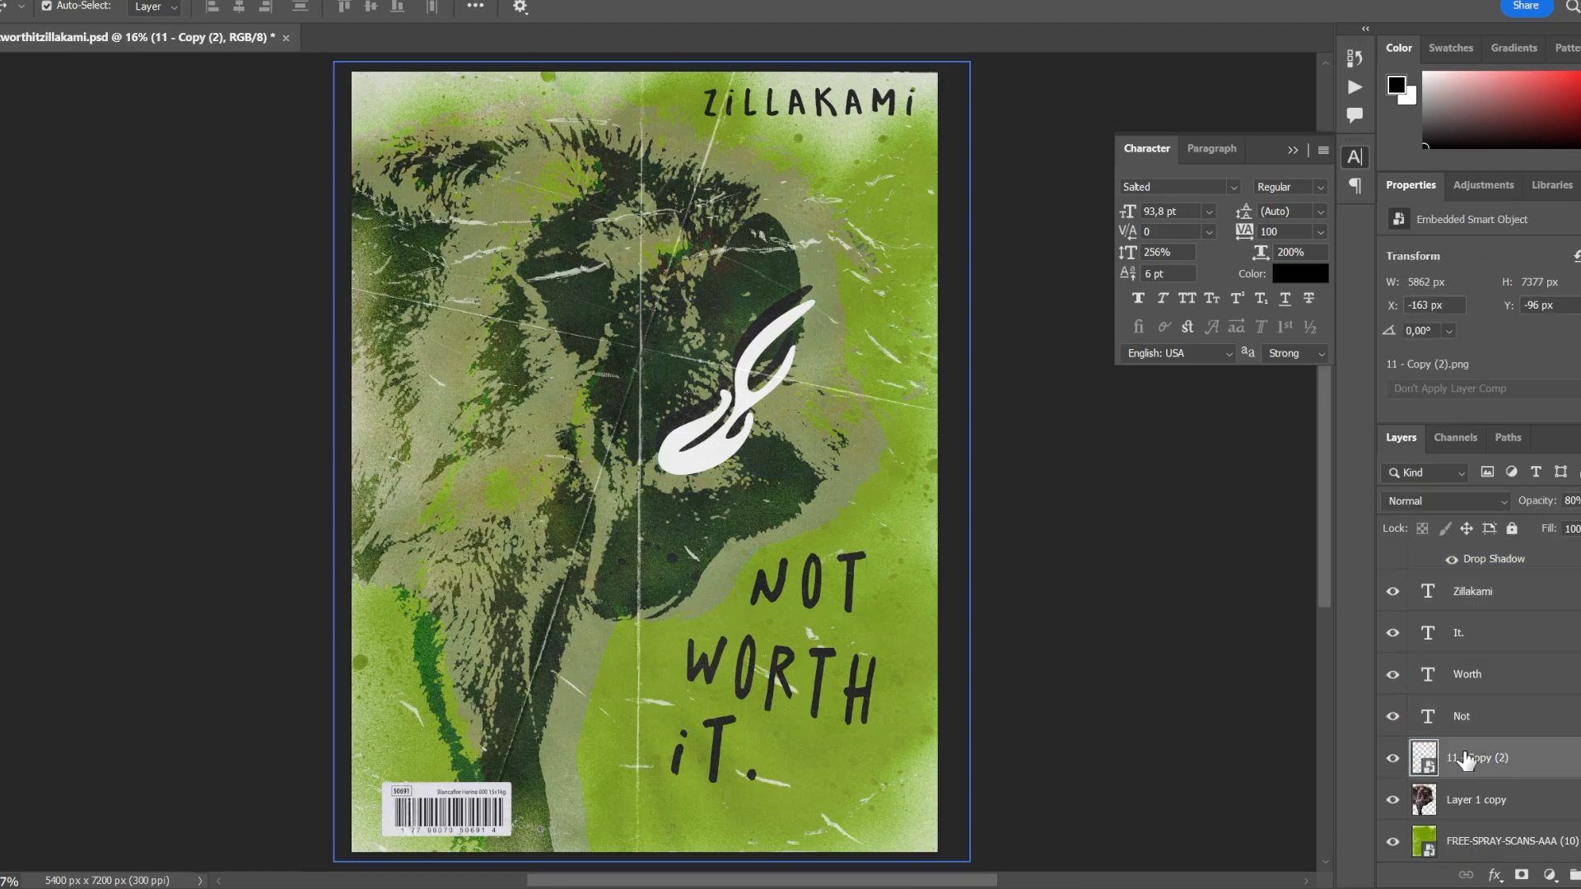
scroll(1470, 762, "up", 3)
left_click(1483, 848)
left_click(1494, 573)
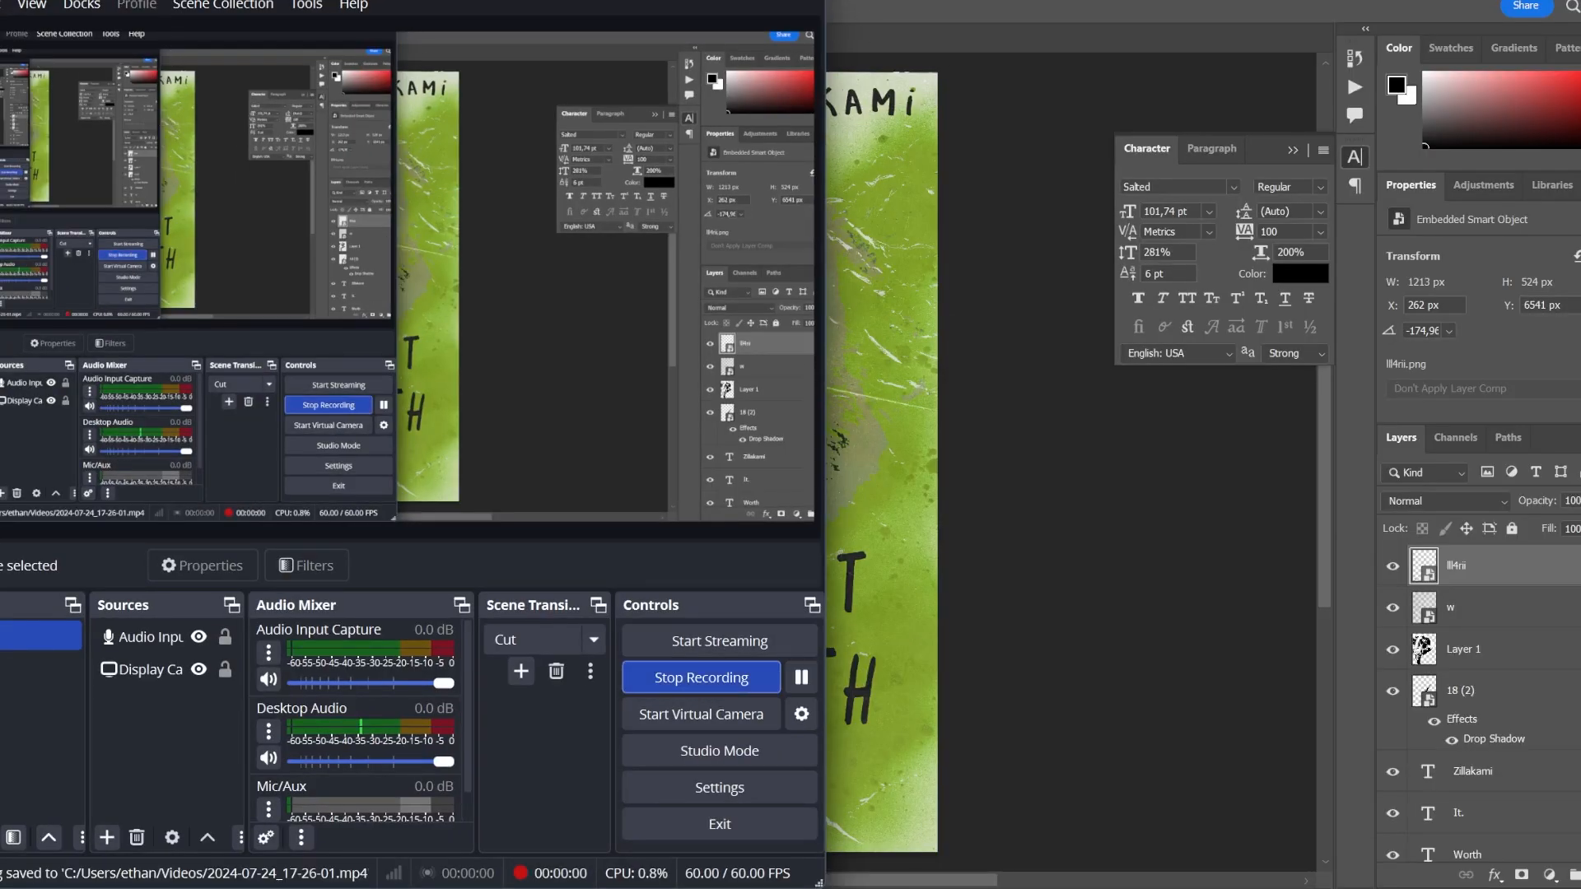
left_click(688, 1)
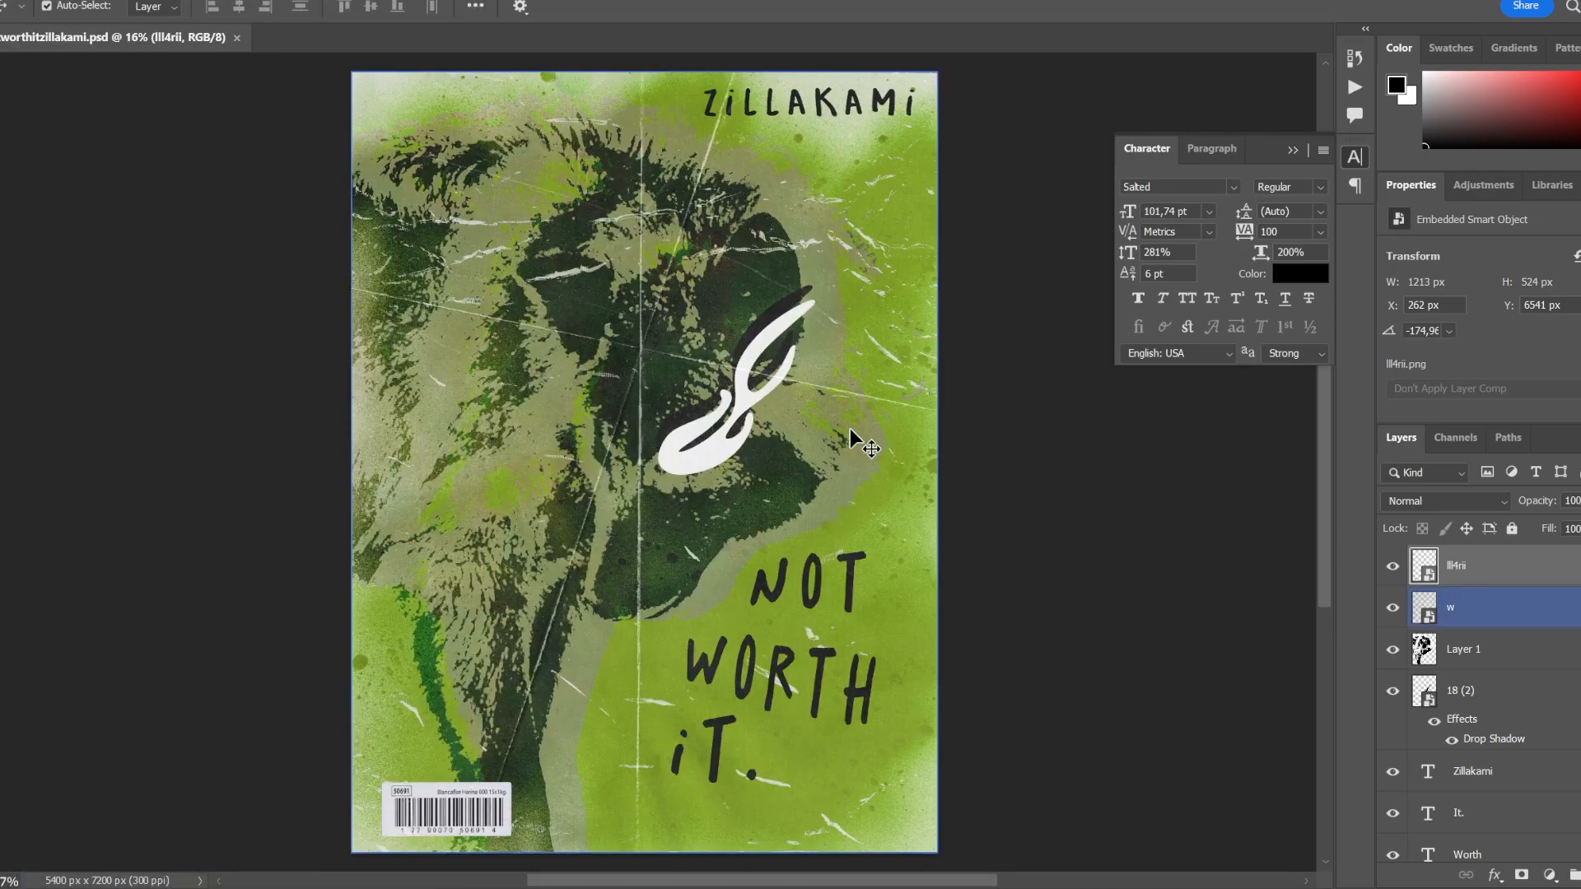